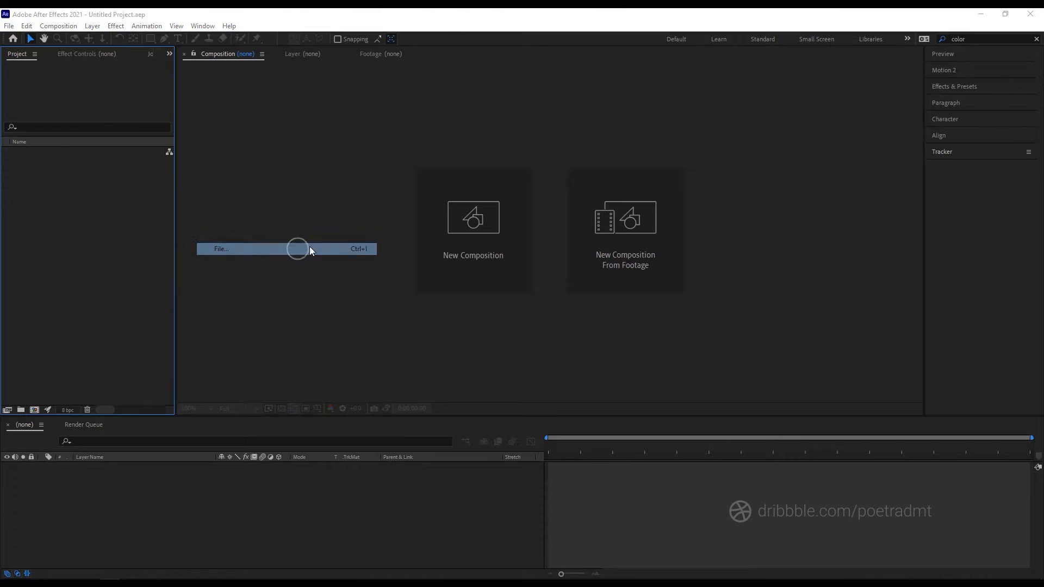
Import the Color Pallete Illustrator file as a composition that retains layer sizes.
left_click(136, 112)
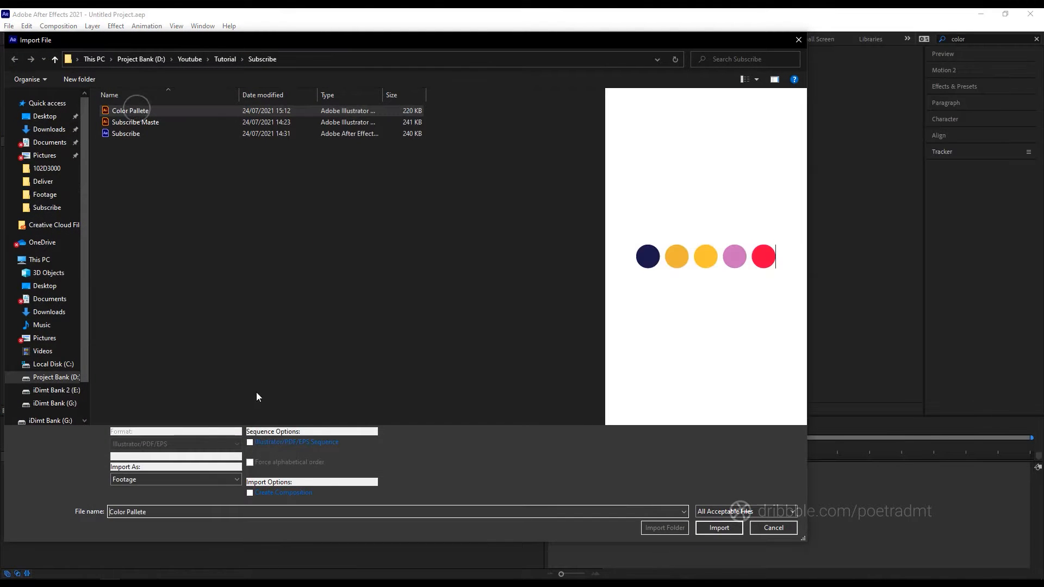
left_click(204, 478)
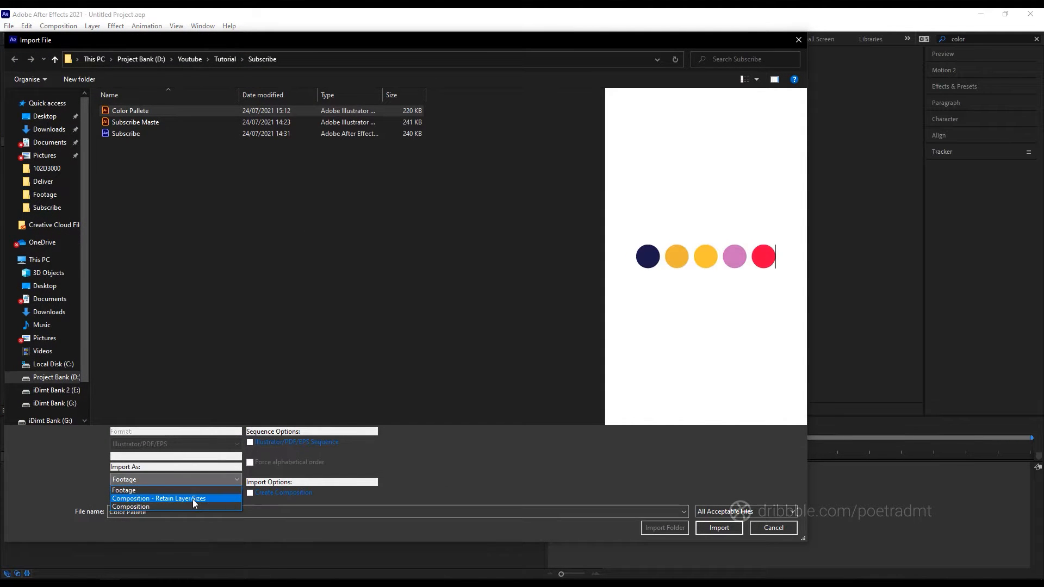
left_click(192, 494)
left_click(719, 527)
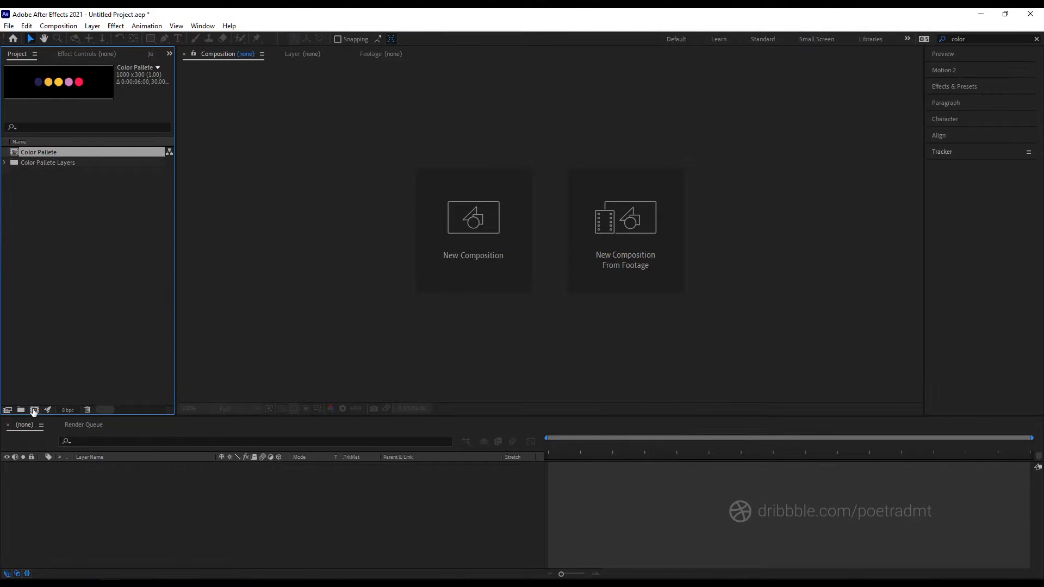
Create a new composition named Main Compose with a 5-second duration and a frame rate of 29.97 fps.
left_click(33, 410)
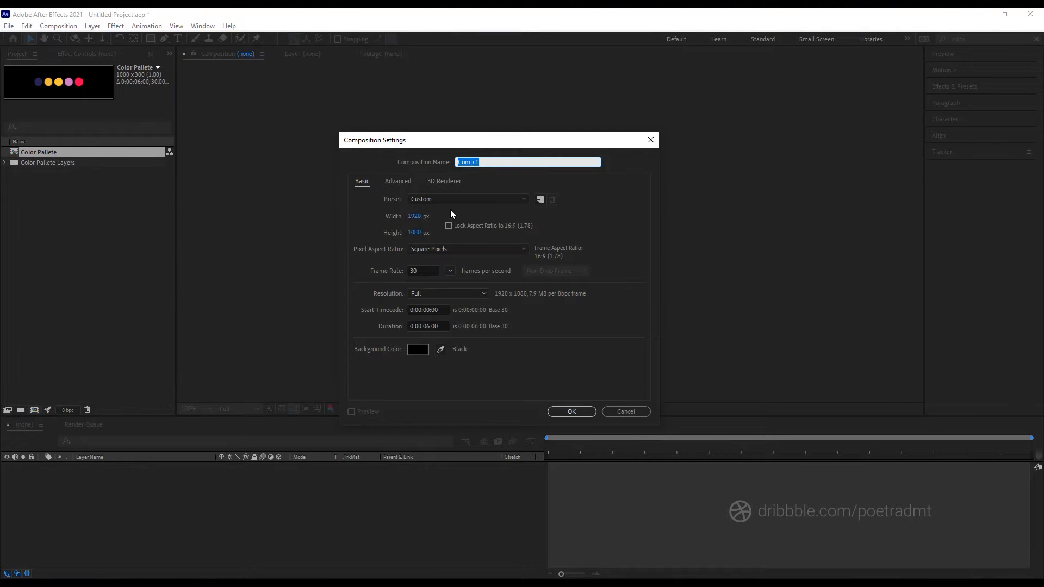
left_click(428, 326)
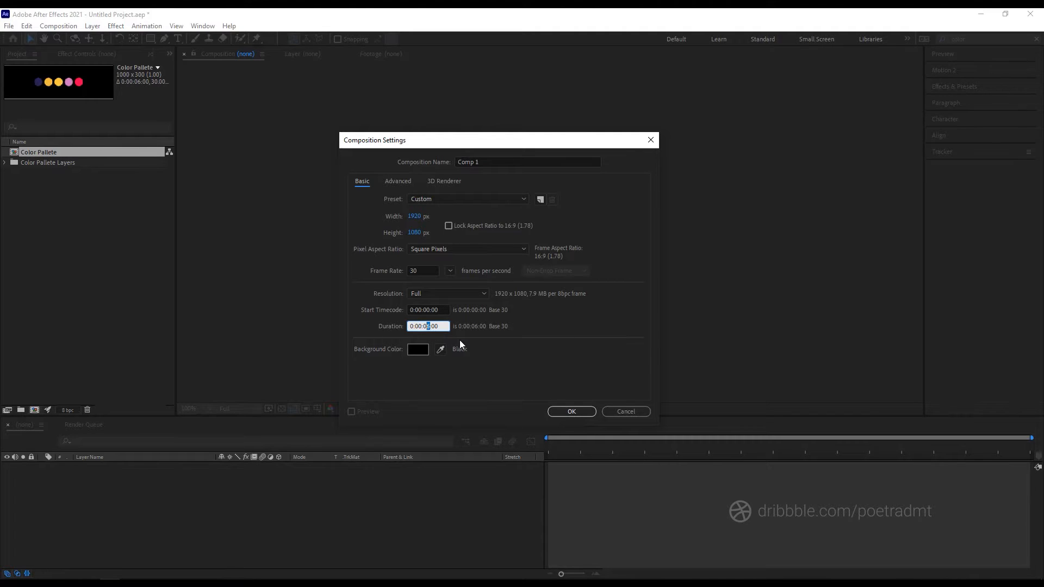
type("5")
left_click(491, 156)
double_click(489, 158)
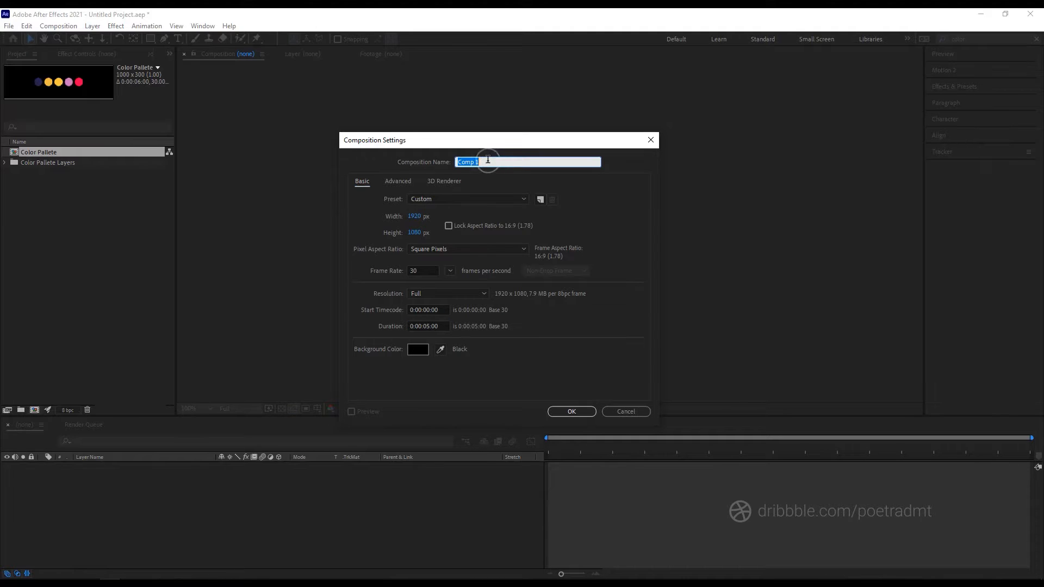
type("Main")
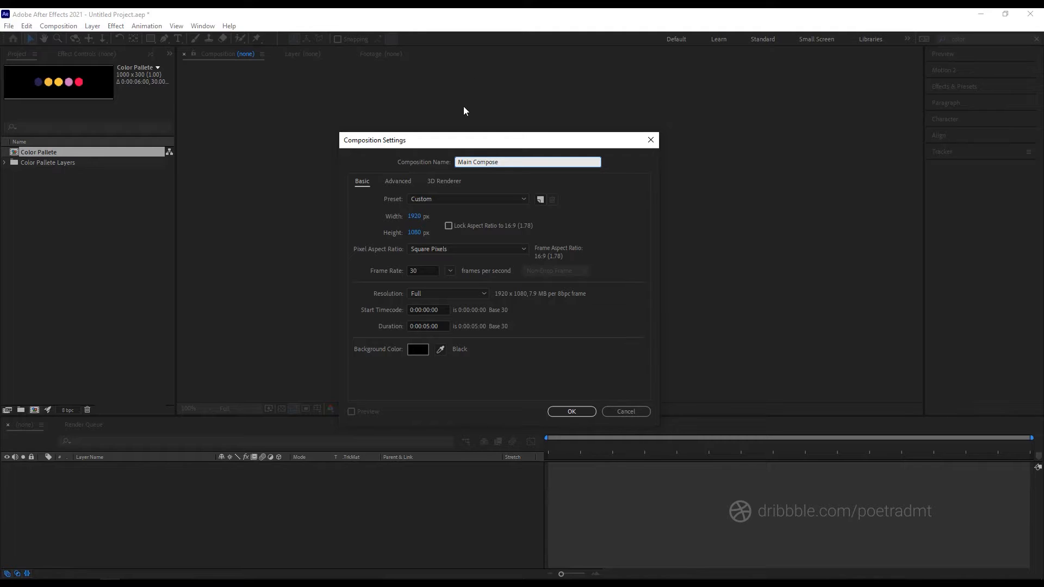
left_click(449, 270)
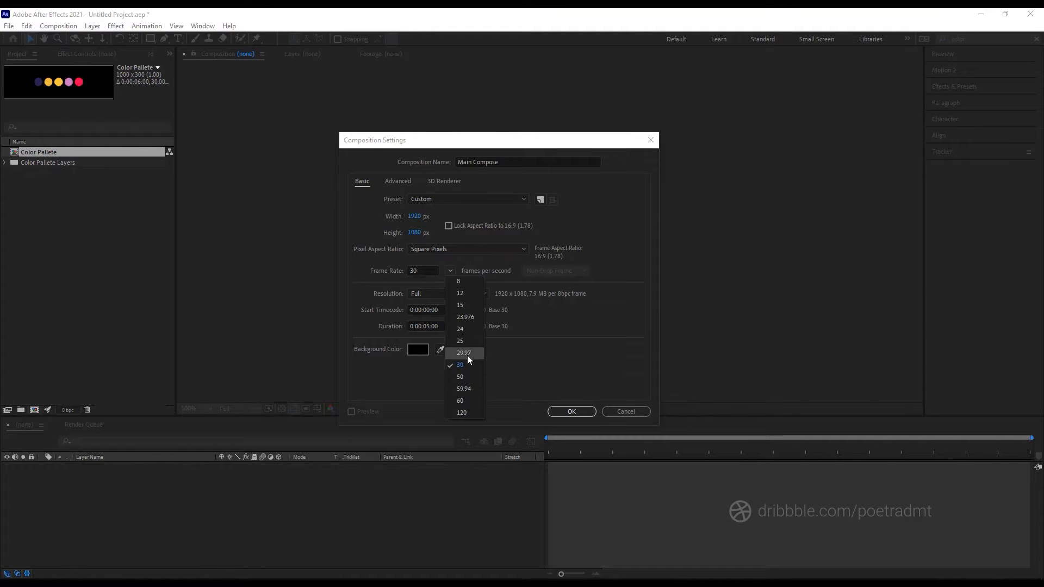
left_click(464, 353)
left_click(572, 413)
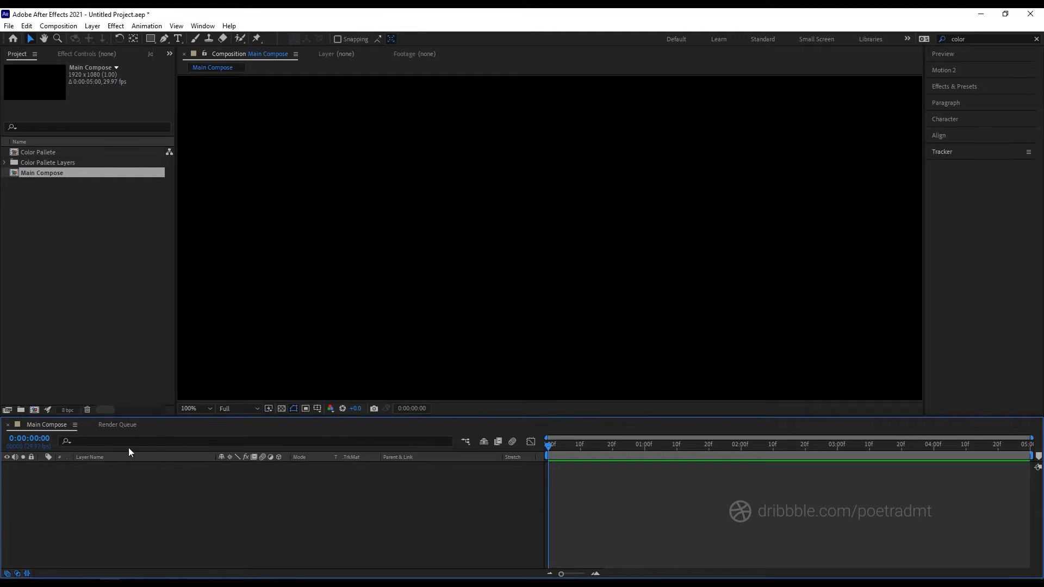
Copy the layer with the five colour circles from the Color Pallete composition into Main Compose.
scroll(332, 276, "down", 1)
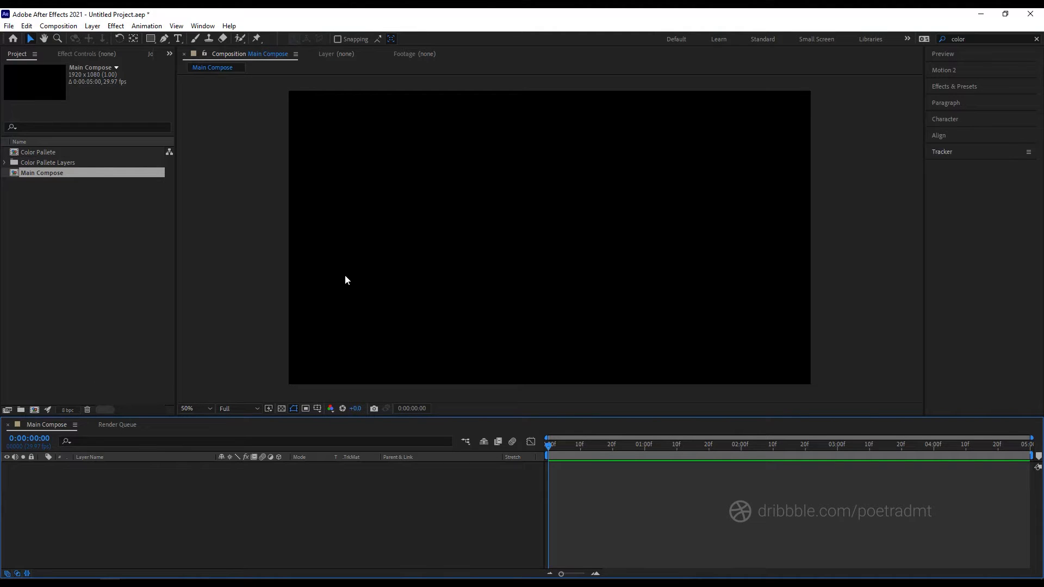
left_click(208, 409)
left_click(230, 226)
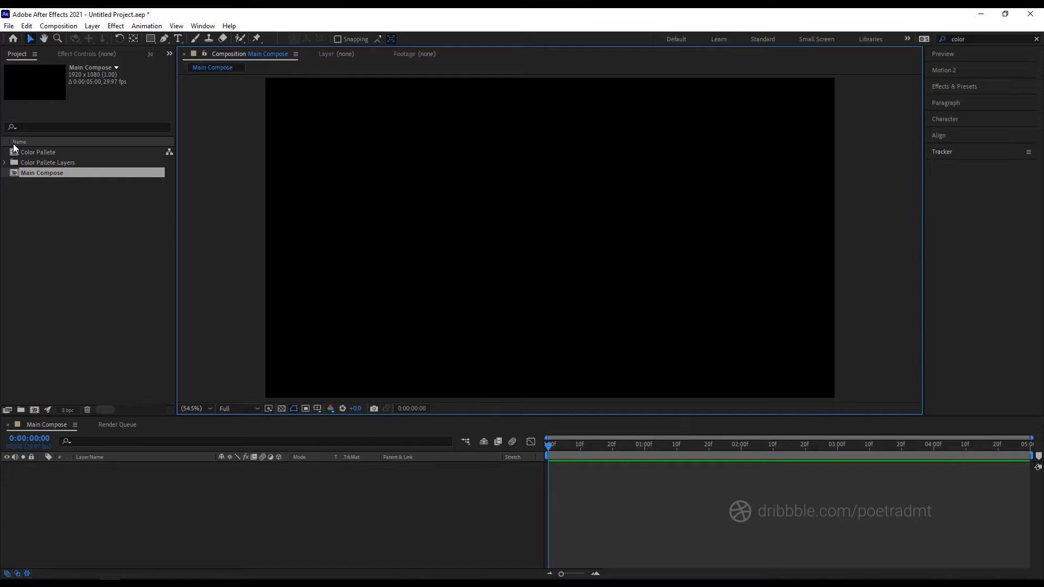
double_click(31, 152)
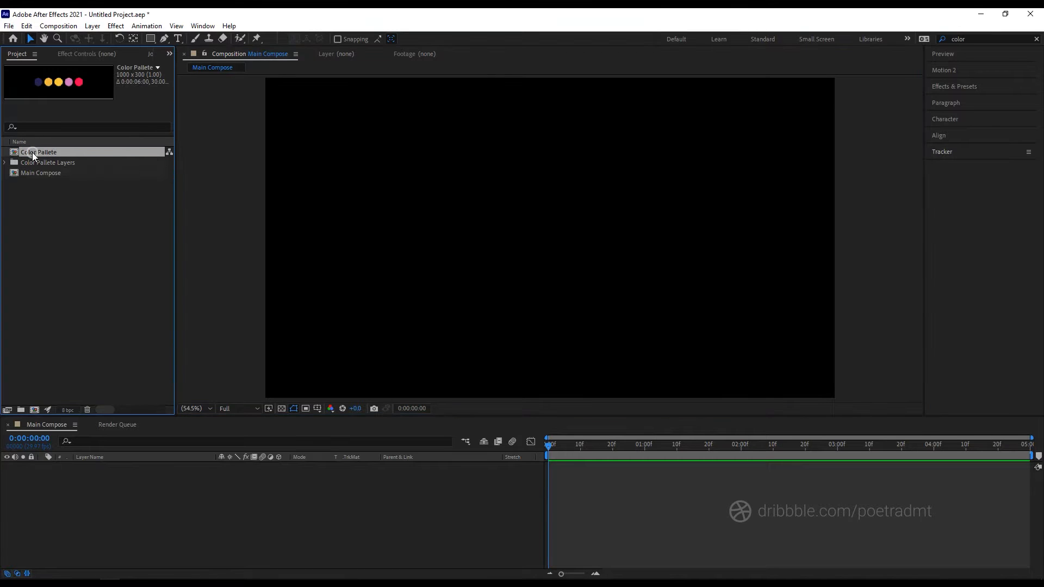
left_click(501, 251)
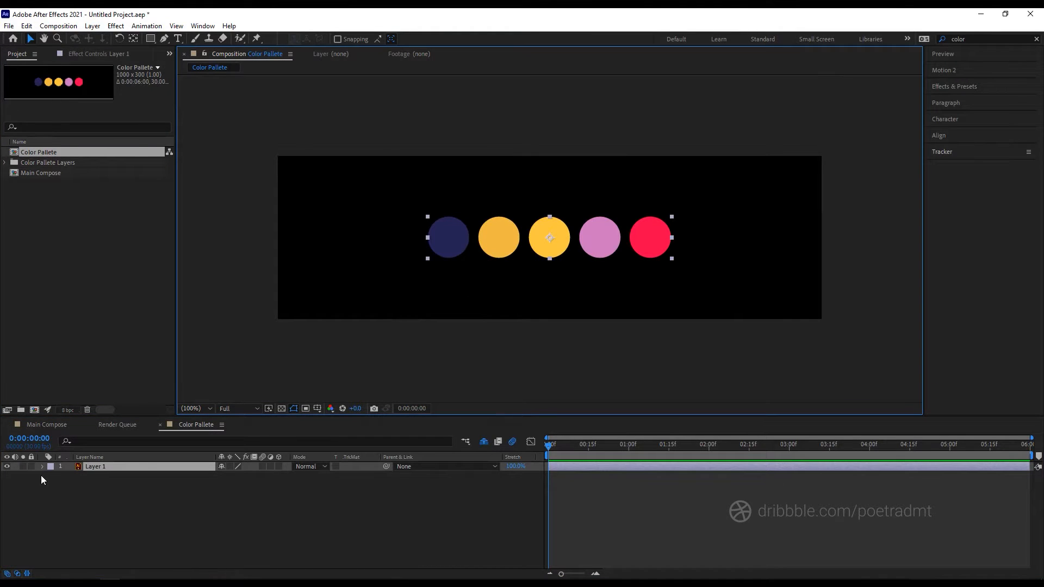
left_click_drag(338, 338, 713, 216)
right_click(501, 247)
left_click(433, 299)
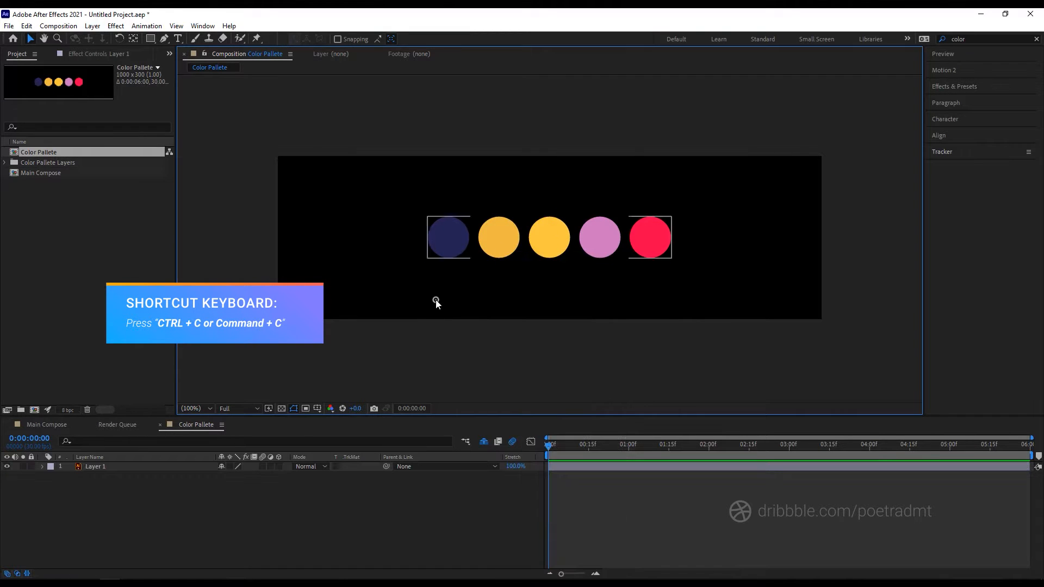
left_click_drag(34, 424, 220, 429)
key("ctrl+v")
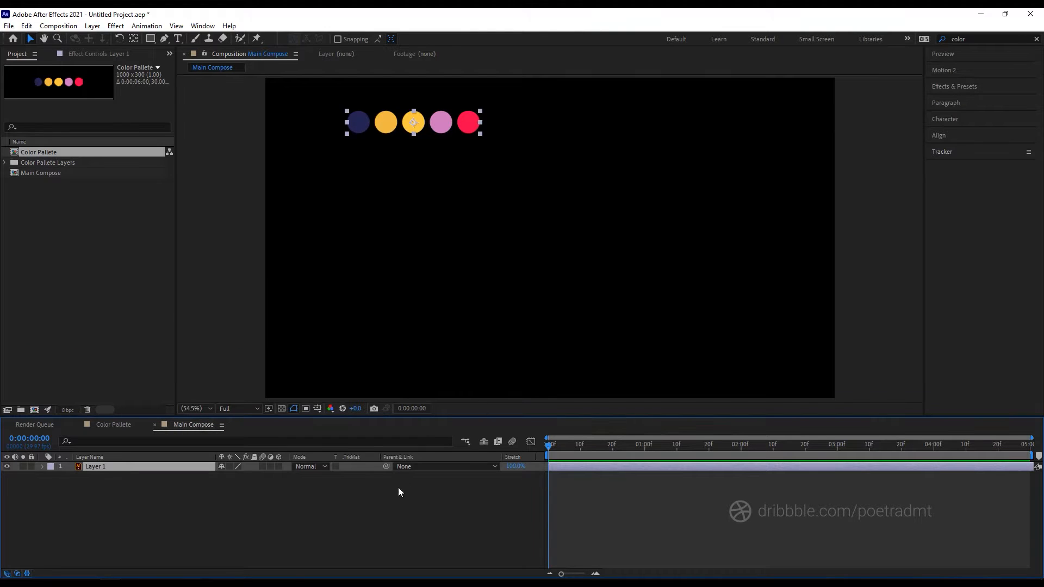
left_click(290, 542)
Create a shape layer from the pasted palette's vector layer and delete the original Illustrator layer.
left_click(118, 466)
right_click(118, 465)
mouse_move(207, 378)
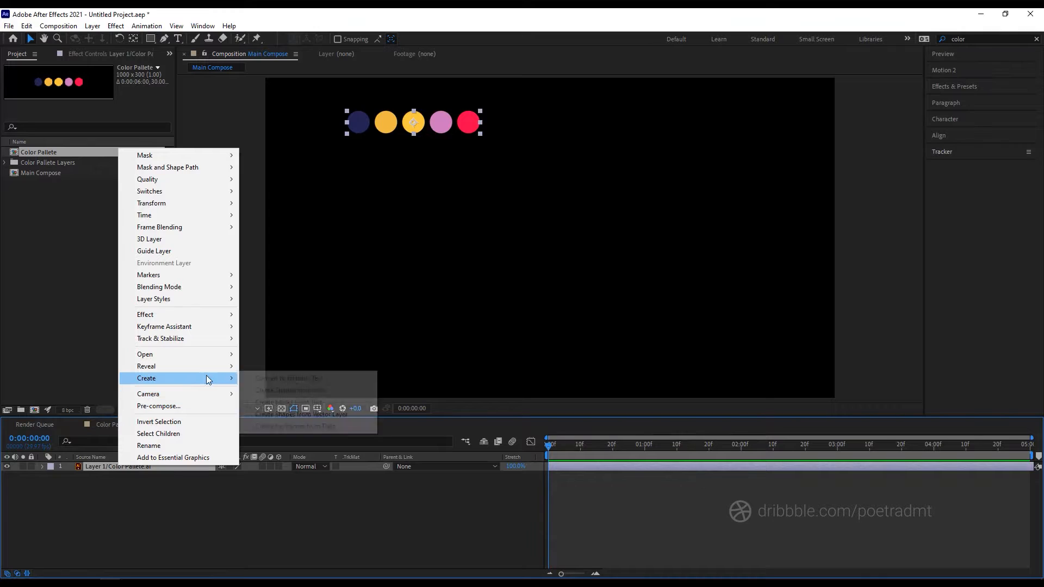
left_click(326, 415)
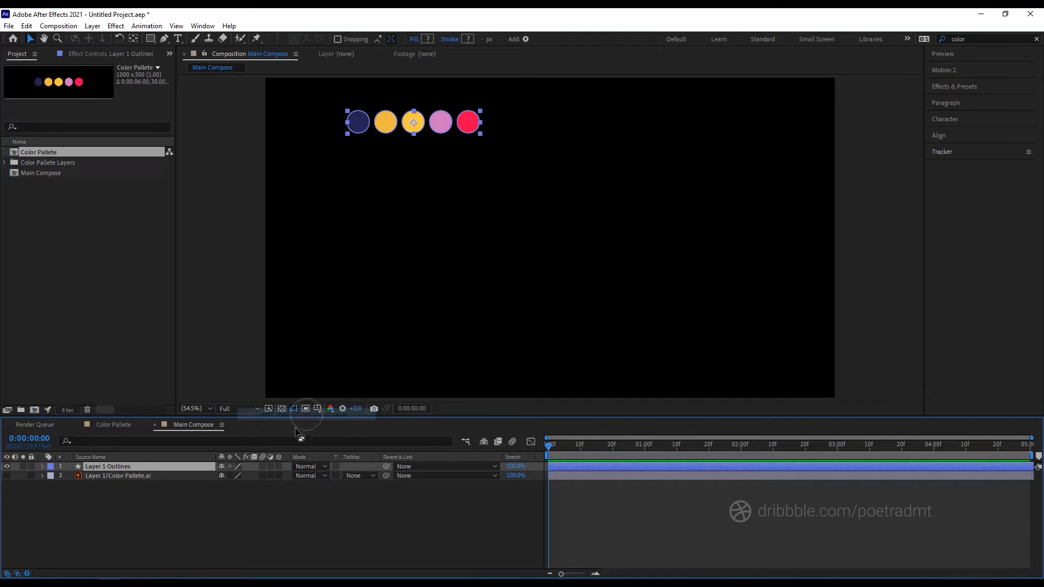
left_click(109, 474)
key("Delete")
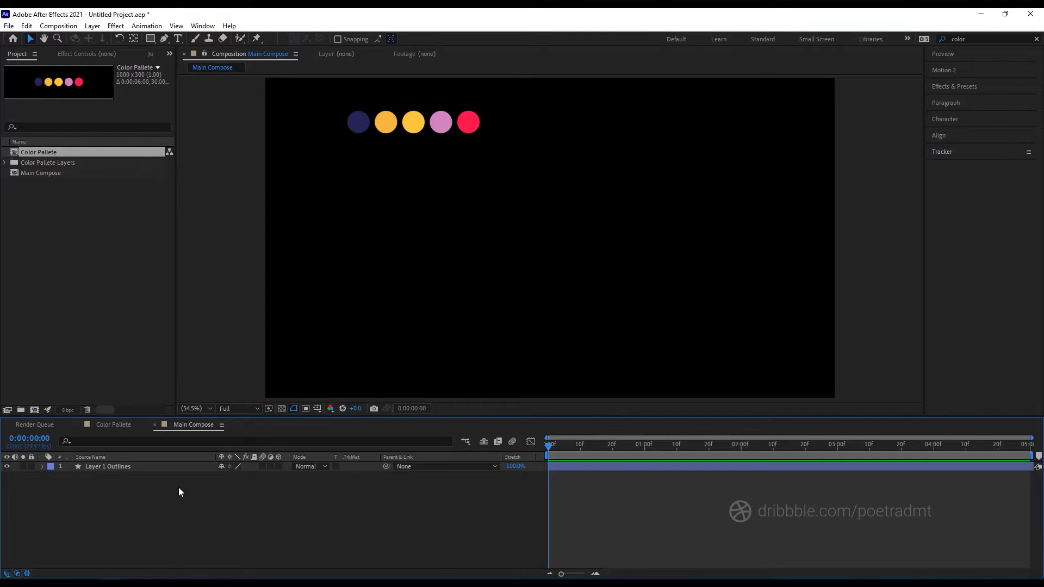
left_click(129, 466)
left_click(182, 497)
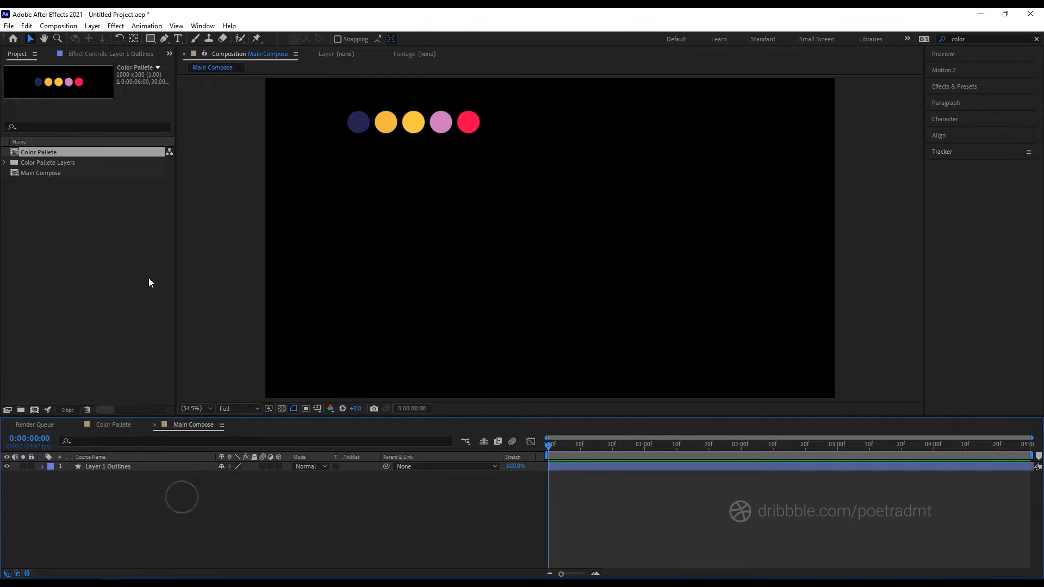
Add a solid coloured with the palette's dark blue circle and place it beneath the palette outlines layer.
left_click(96, 27)
mouse_move(108, 38)
left_click(329, 51)
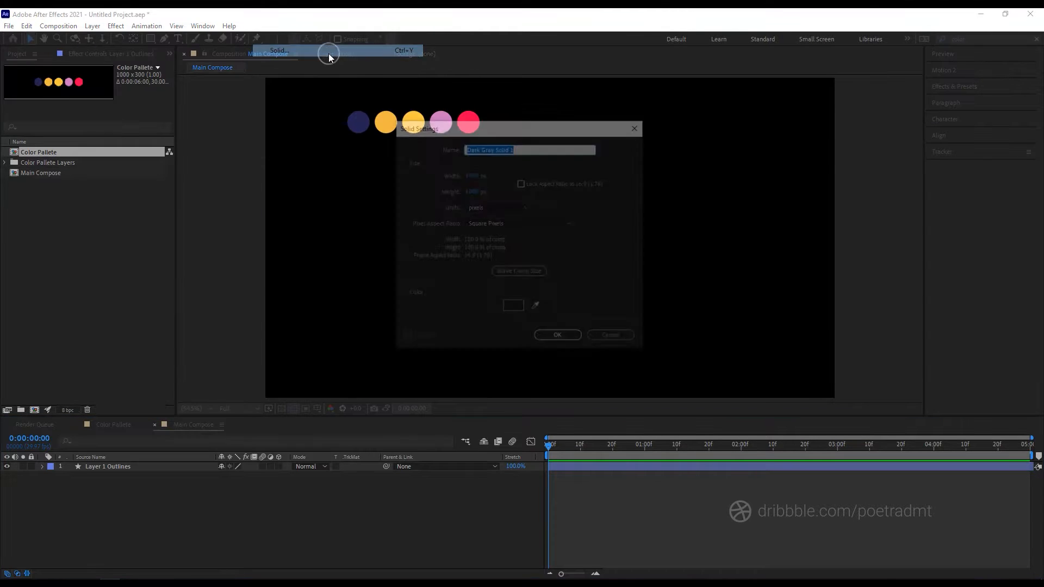
left_click_drag(463, 129, 546, 172)
left_click(619, 350)
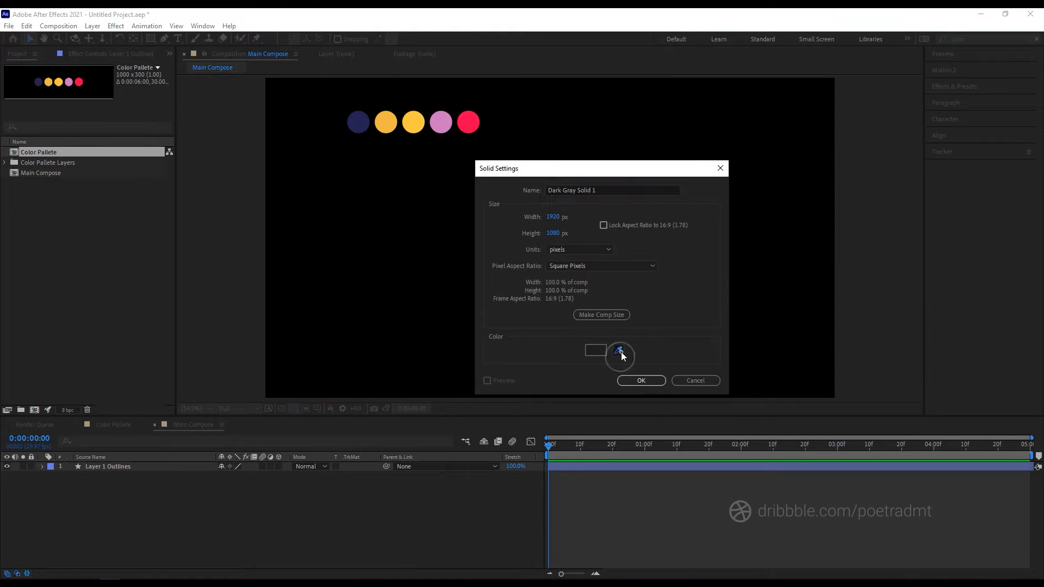
left_click(358, 122)
left_click(641, 381)
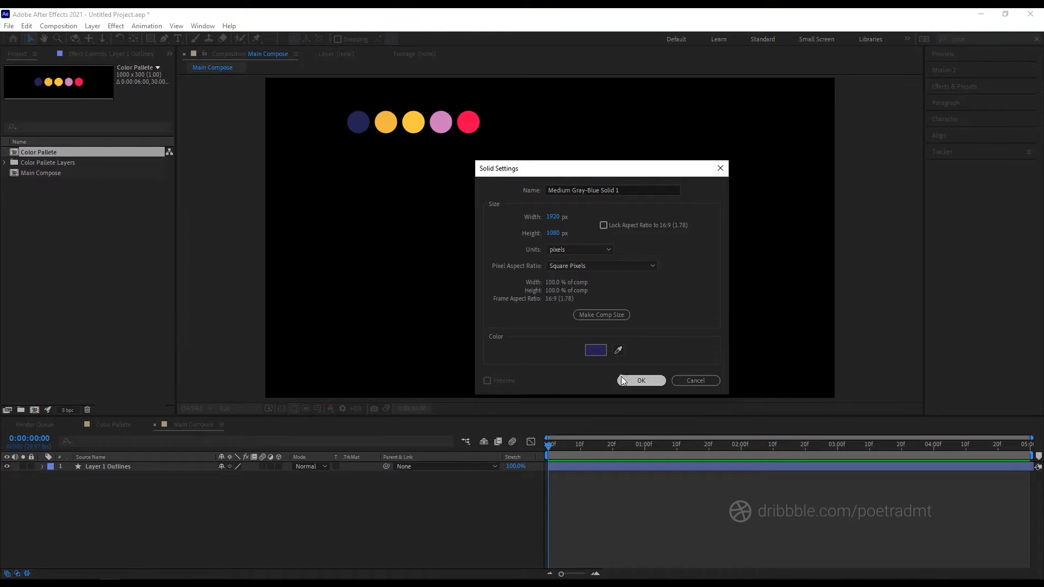
left_click_drag(116, 466, 111, 486)
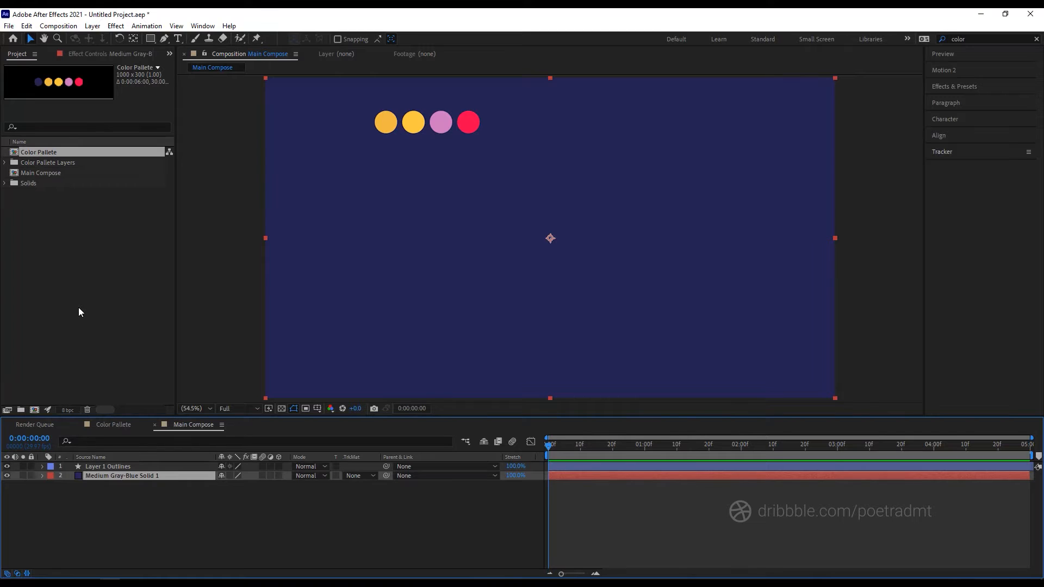
left_click(93, 26)
left_click(108, 48)
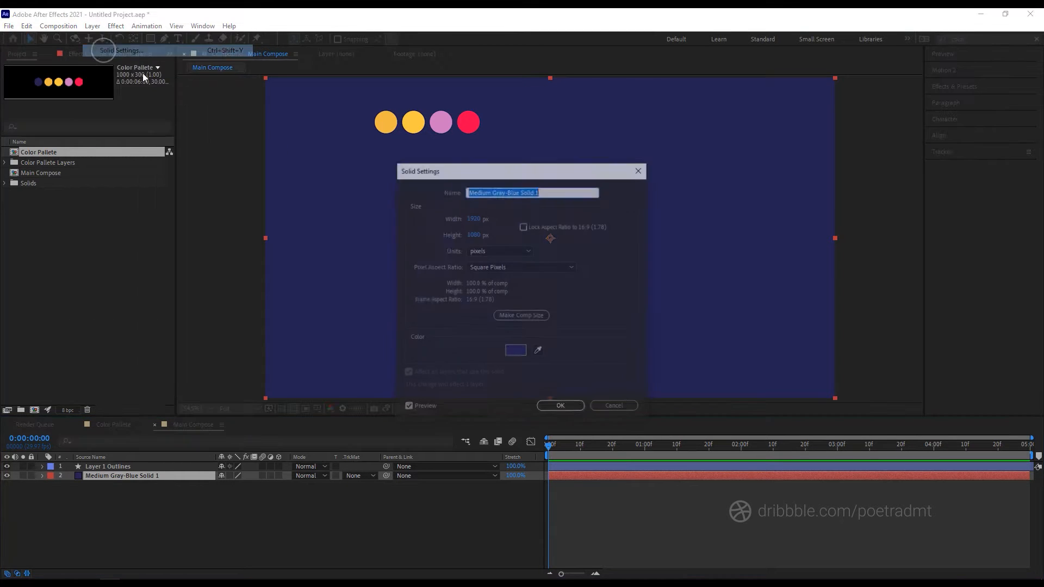
left_click(514, 351)
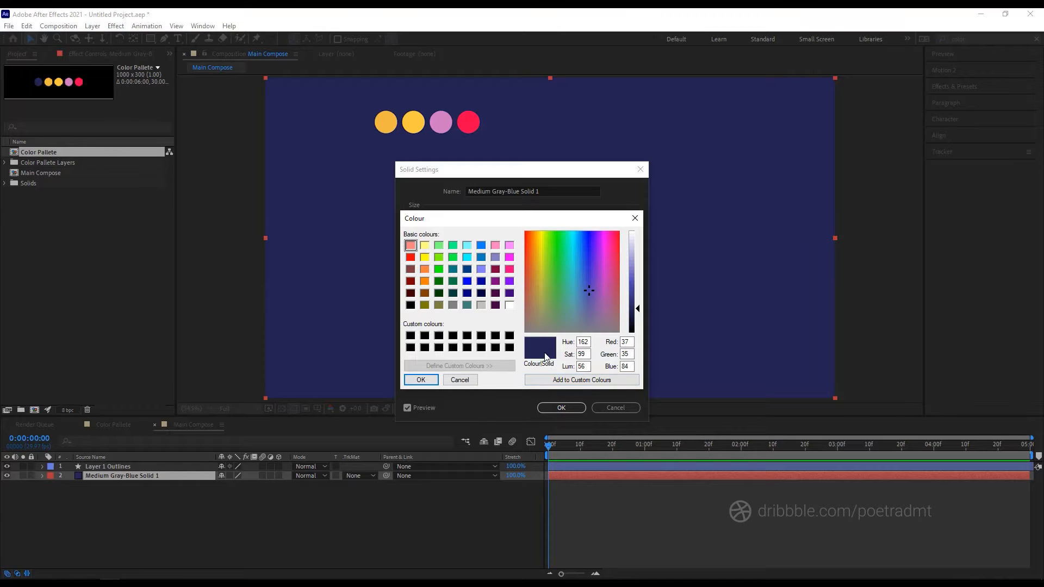
left_click(460, 381)
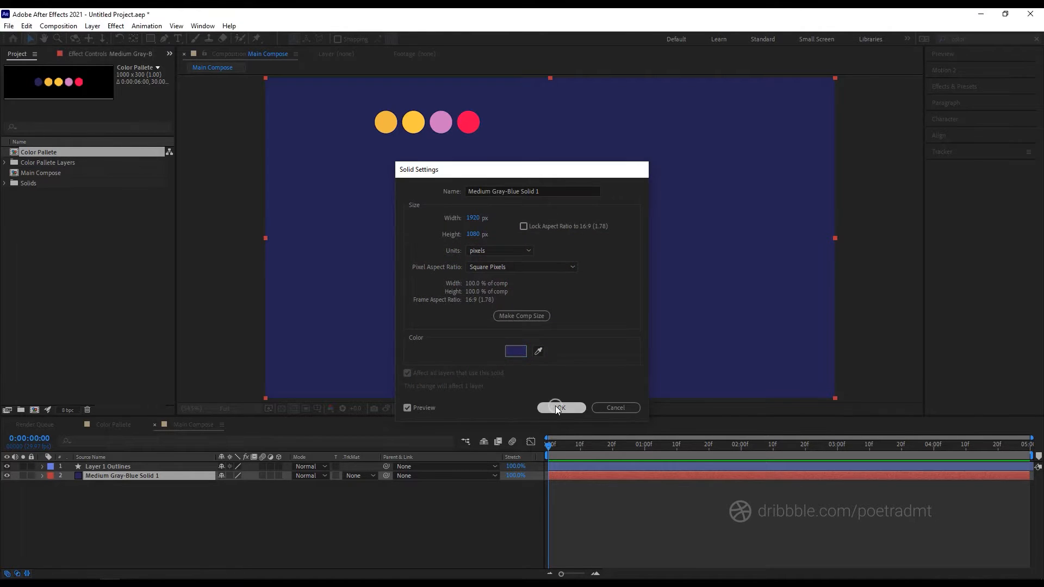
left_click(559, 408)
Turn off Use System Color Picker in the general preferences.
left_click(9, 26)
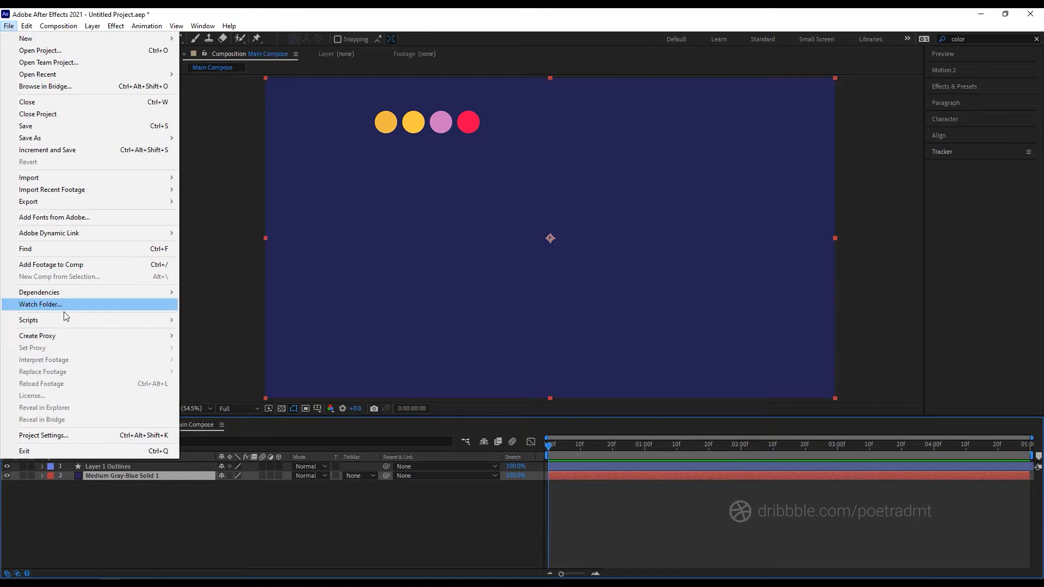
left_click(26, 26)
mouse_move(157, 330)
left_click(235, 331)
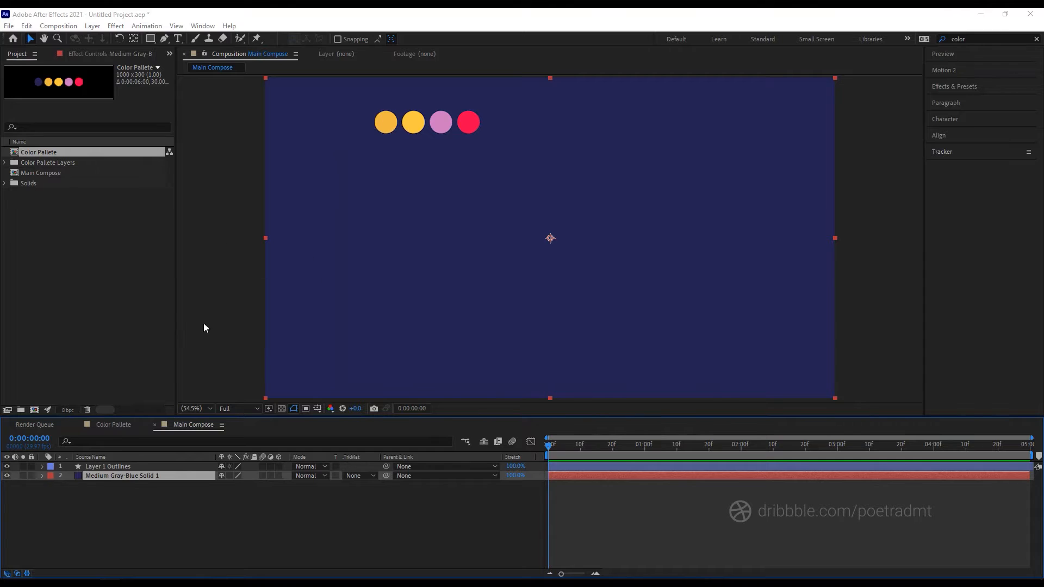
left_click(419, 280)
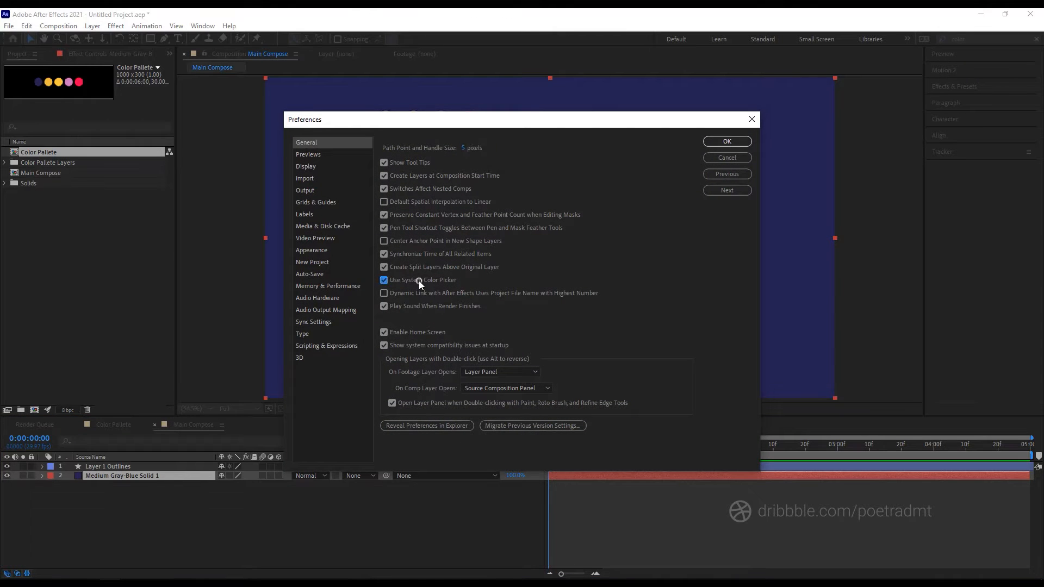
left_click(726, 141)
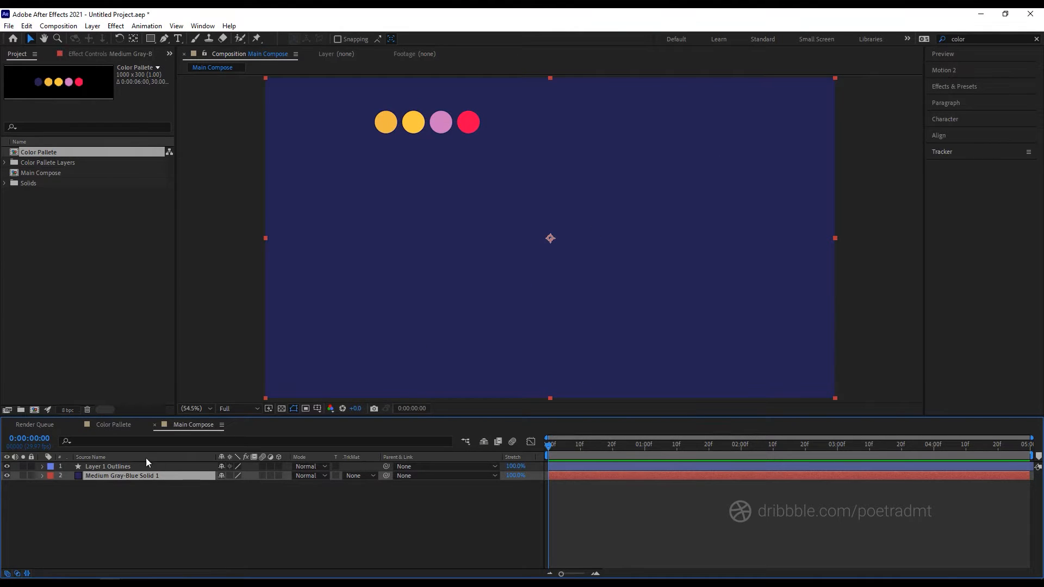
Reopen the dark blue background solid's colour picker and check its hex value.
left_click(90, 477)
left_click(92, 26)
left_click(99, 50)
left_click(515, 351)
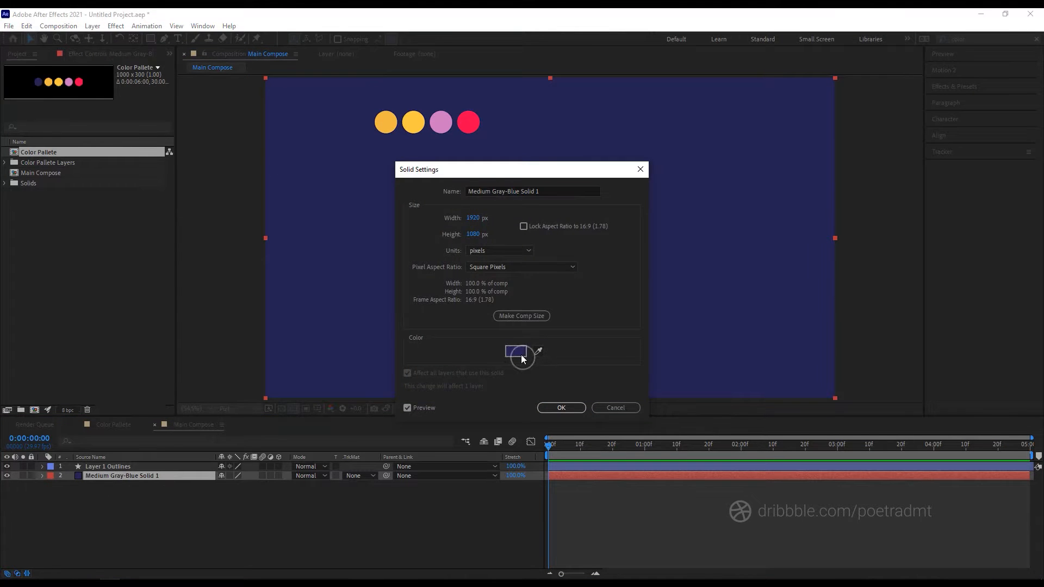
left_click_drag(353, 348, 287, 275)
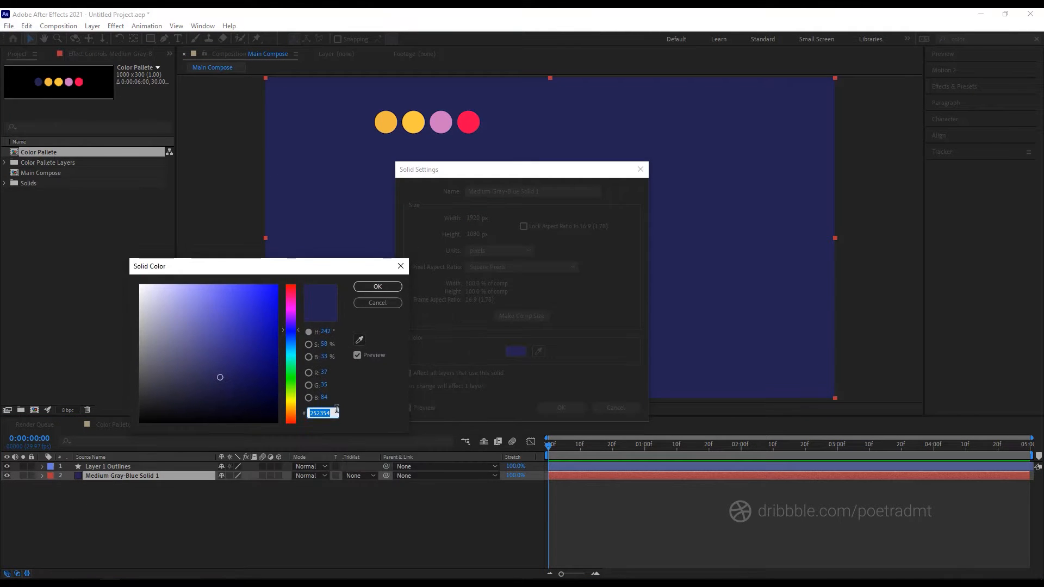
left_click(378, 286)
left_click(562, 407)
Expand the palette outlines layer's contents and select its groups to see which circle each one holds.
left_click(96, 466)
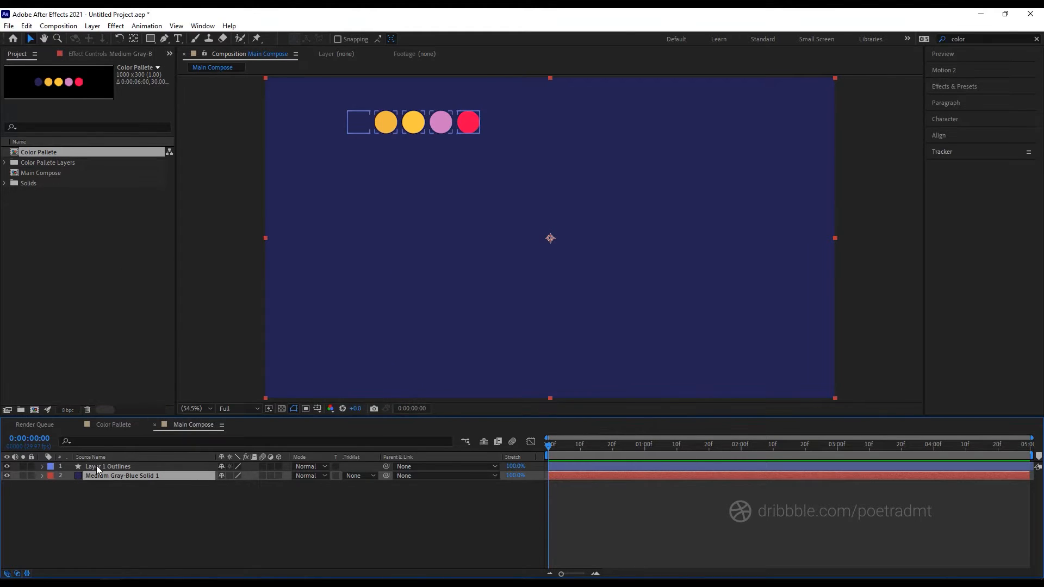
left_click(42, 467)
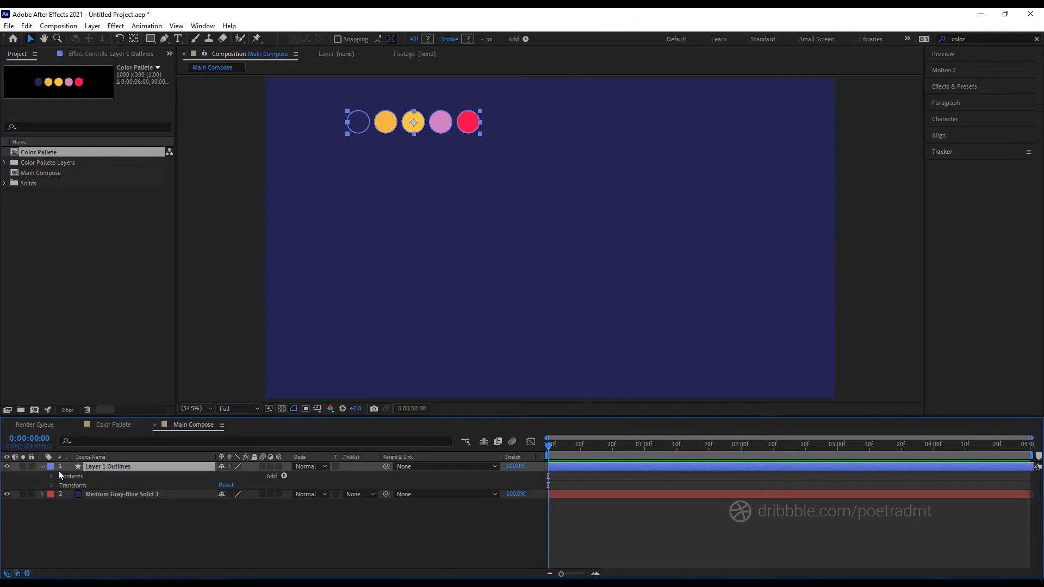
left_click(51, 476)
left_click(83, 485)
left_click(83, 495)
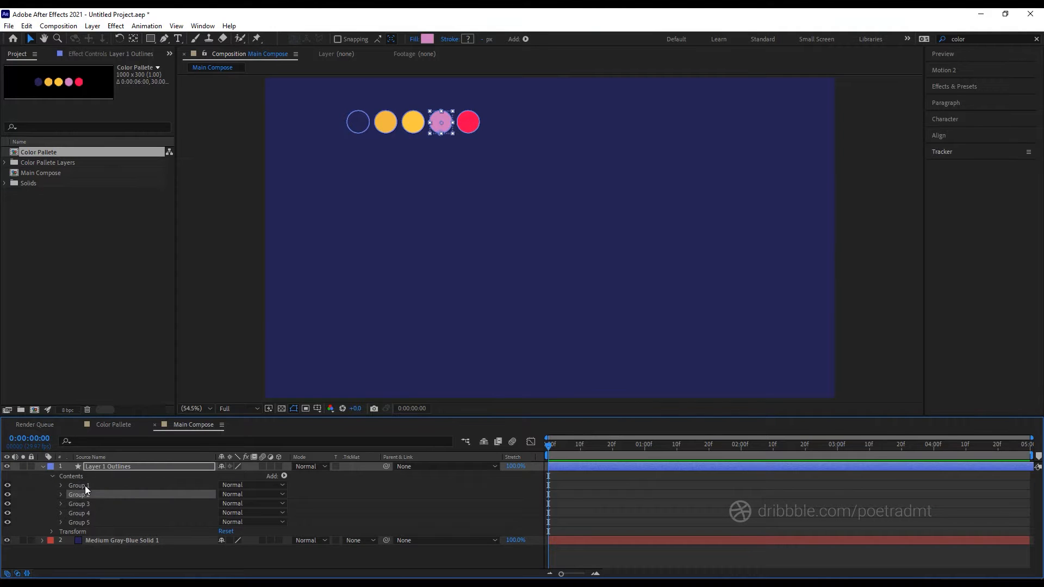
left_click(85, 486)
left_click(86, 521)
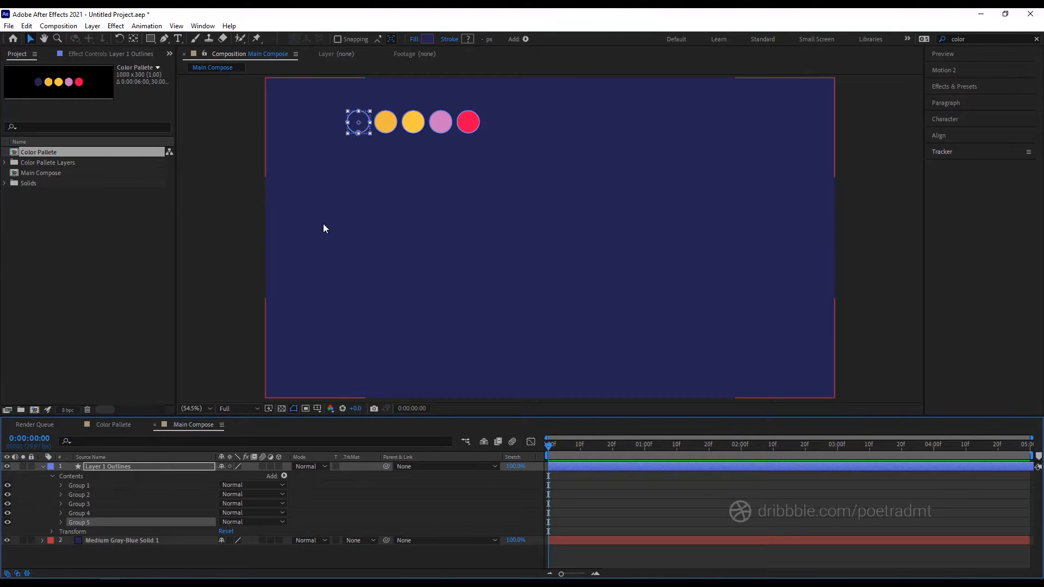
Check the fill colour's hex value for the dark blue circle in Group 5, cancel without changes, and collapse the layer.
left_click(60, 522)
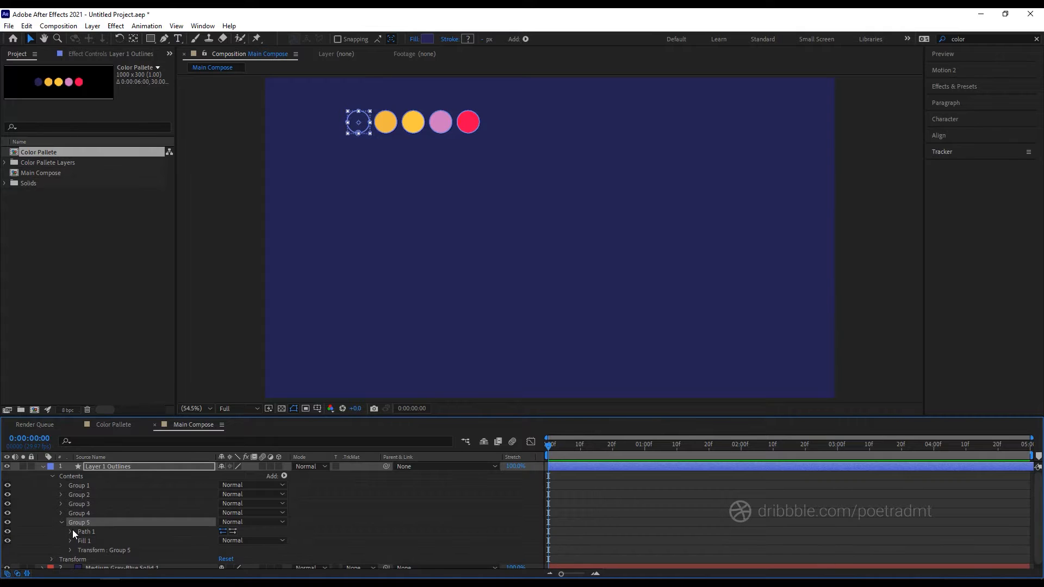
left_click(69, 542)
left_click(226, 555)
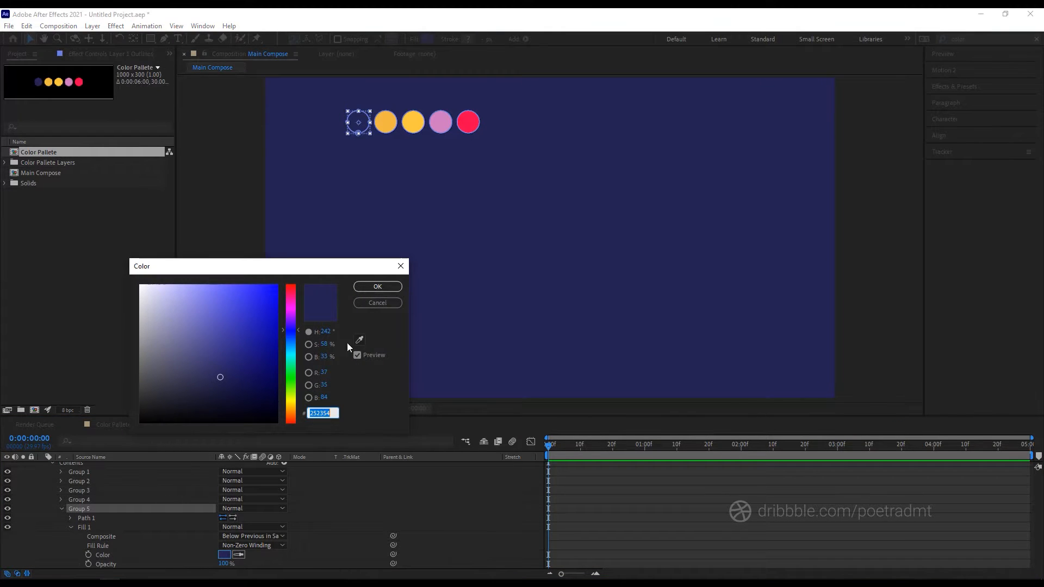
left_click(380, 303)
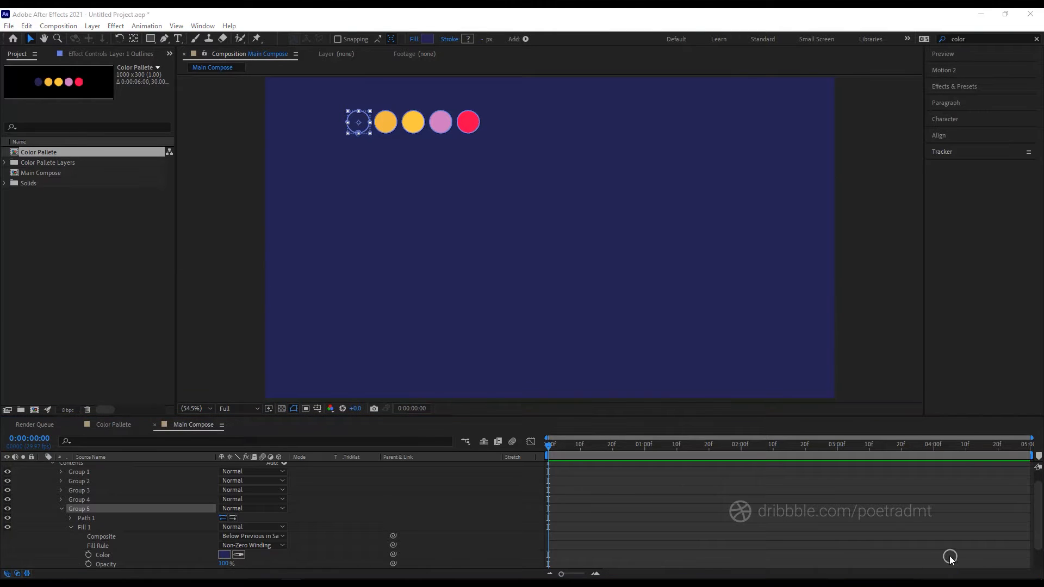
left_click(42, 468)
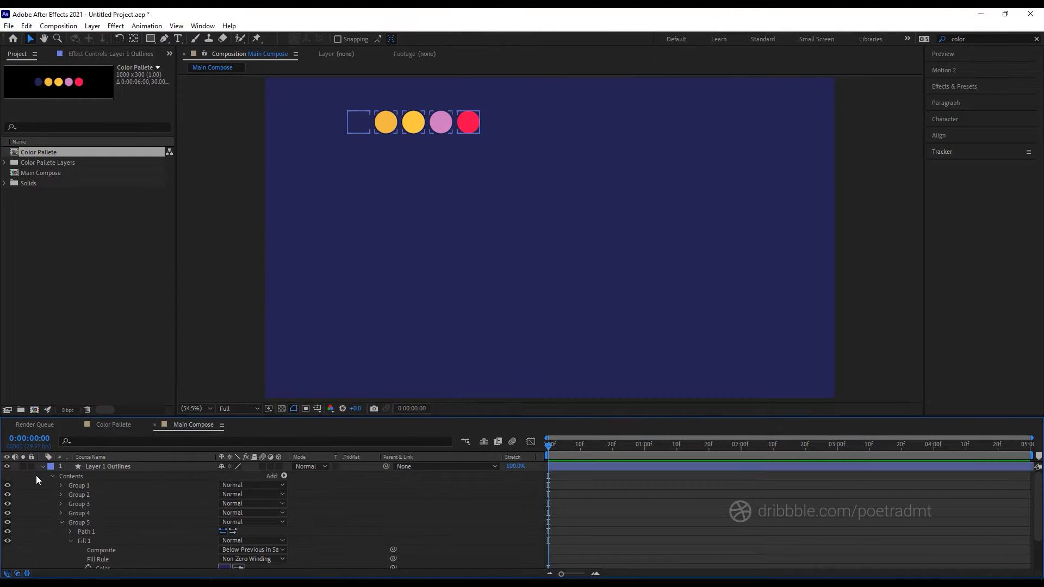
left_click(47, 476)
left_click(56, 485)
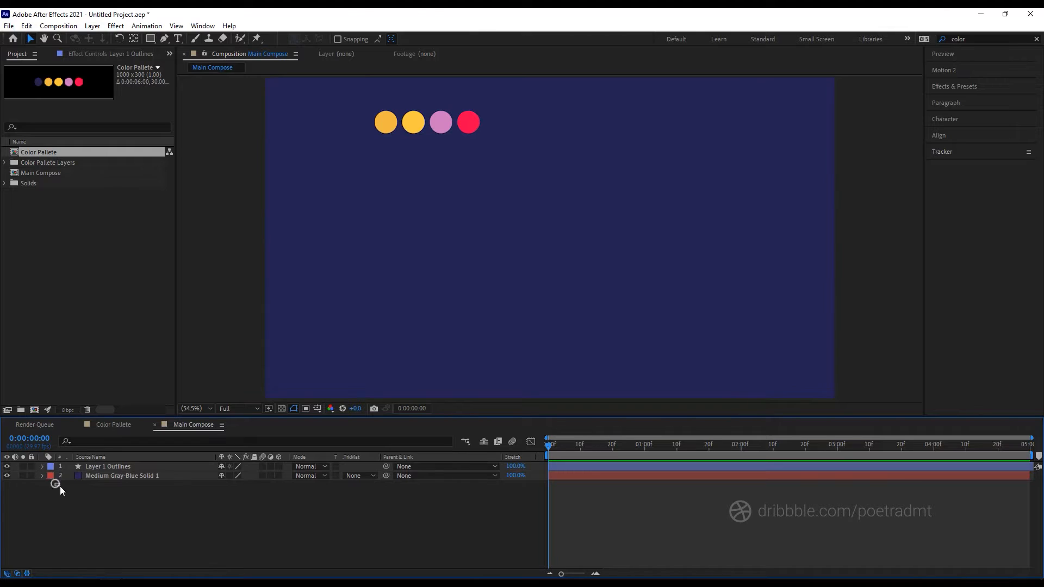
Lock the palette outlines layer and show the Title/Action Safe guides over the composition.
left_click(16, 466)
left_click(31, 467)
left_click(317, 409)
left_click(354, 422)
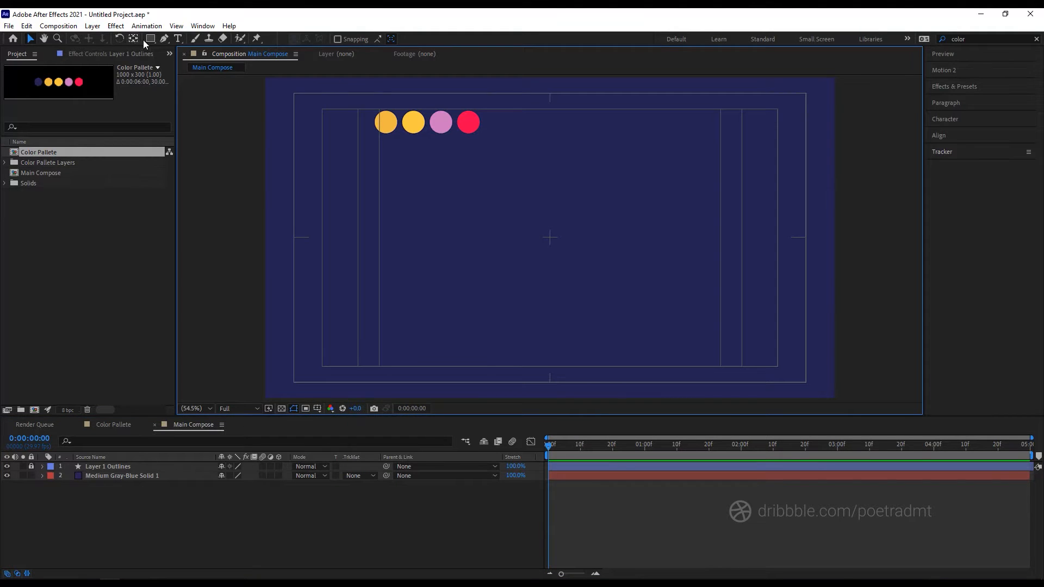
Draw a rectangle about 578 × 108 px near the middle of the composition and centre it horizontally.
left_click(150, 39)
left_click_drag(480, 218, 656, 254)
left_click(27, 40)
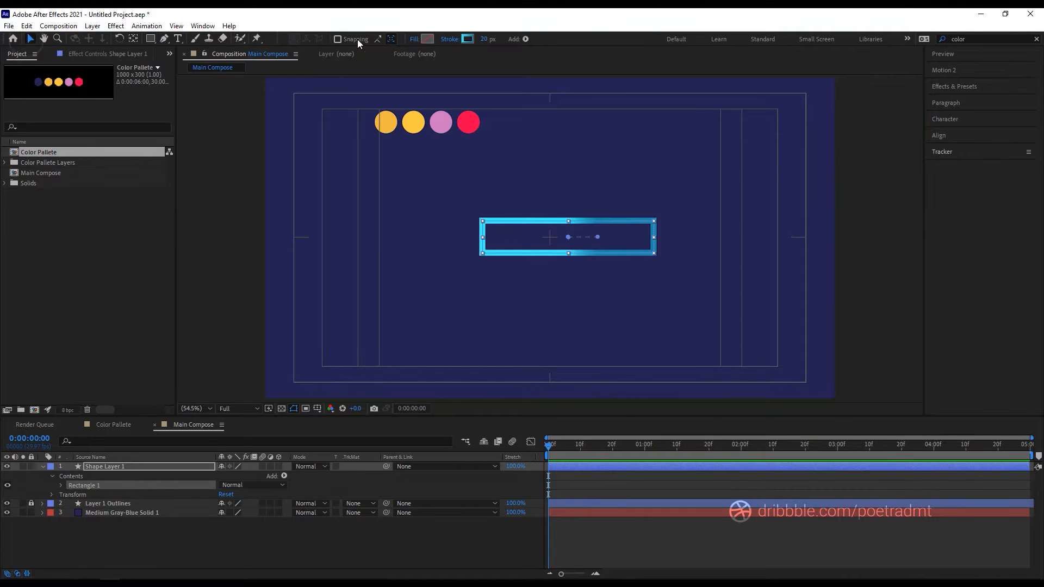
left_click(951, 133)
left_click(955, 164)
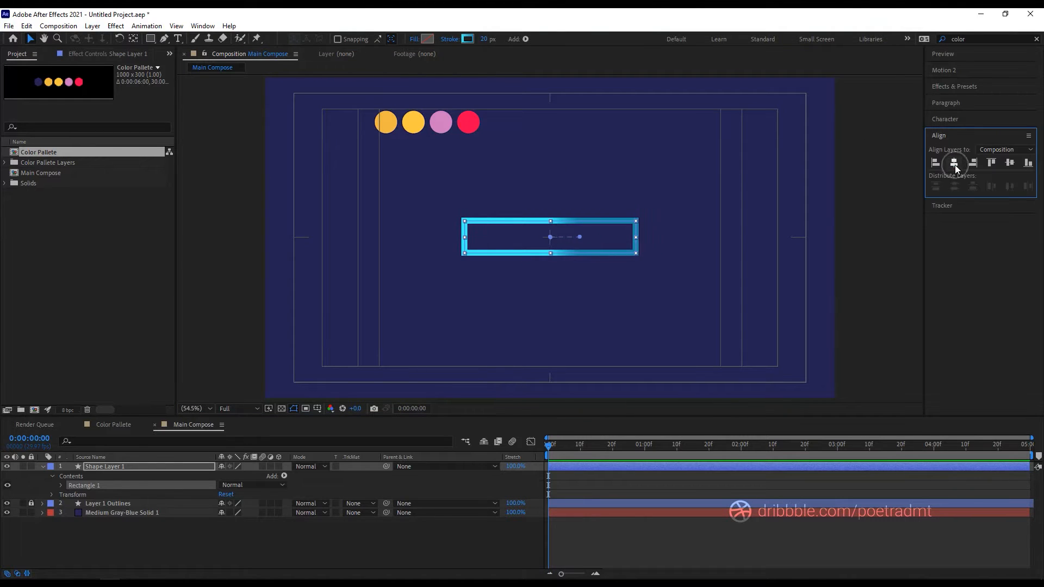
Undo the accidental move of the dark blue background solid and lock that layer.
left_click_drag(720, 209, 508, 250)
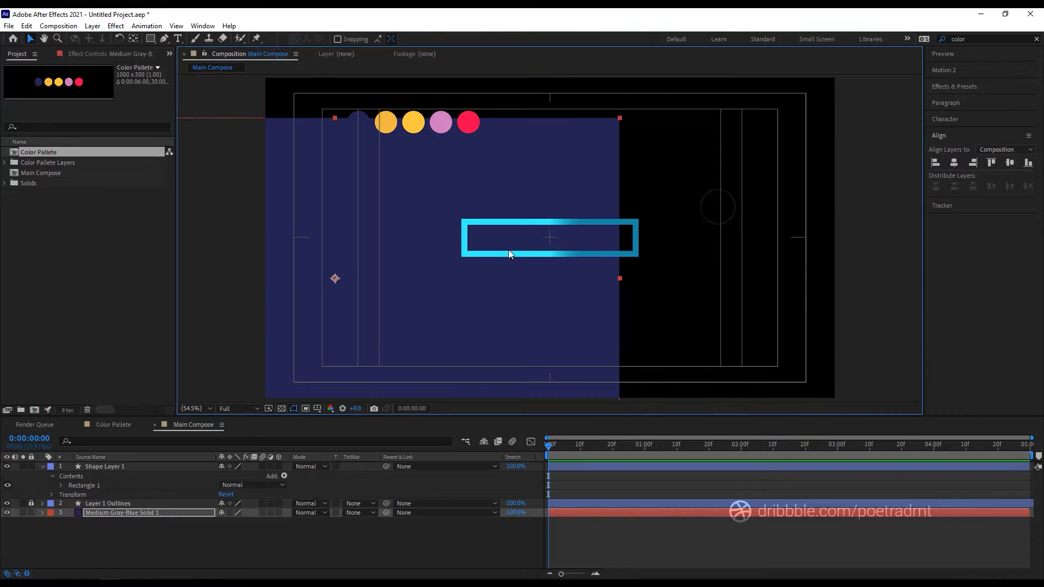
key("ctrl+z")
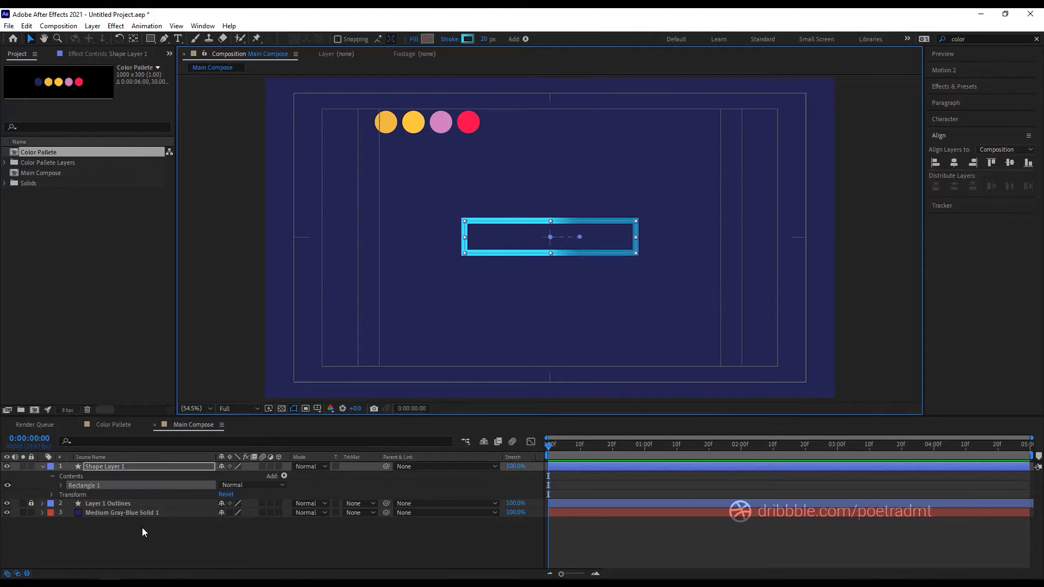
left_click(31, 513)
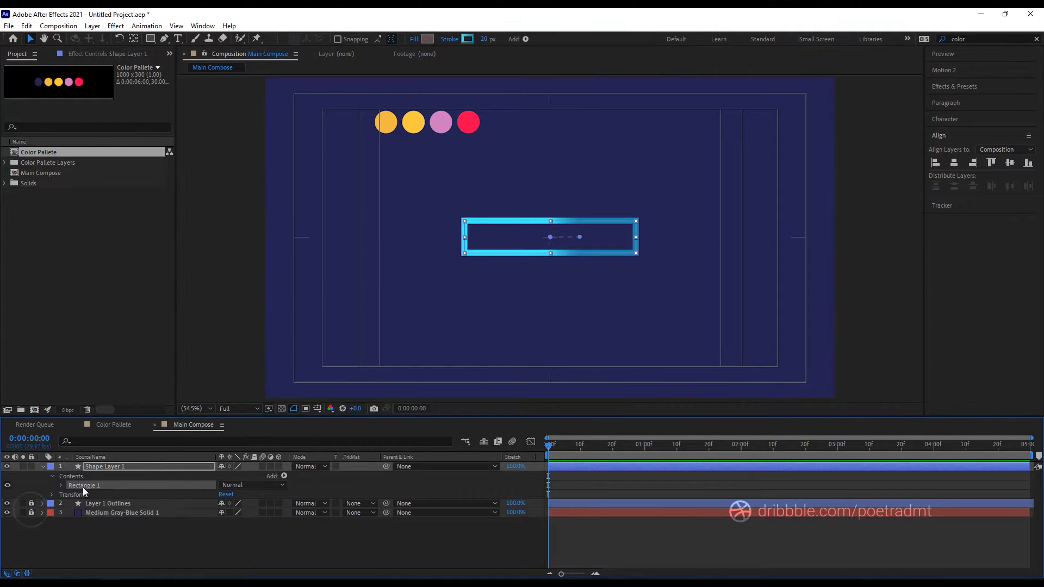
Centre the rectangle's shape layer horizontally and vertically in the composition and snap its anchor point to the rectangle's centre.
left_click(102, 466)
left_click(956, 162)
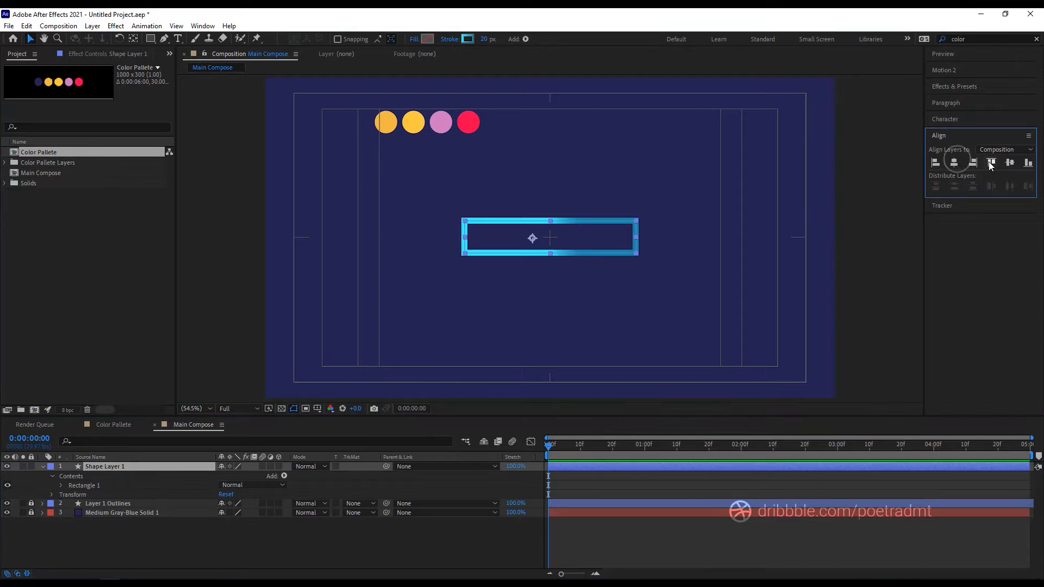
left_click(1006, 163)
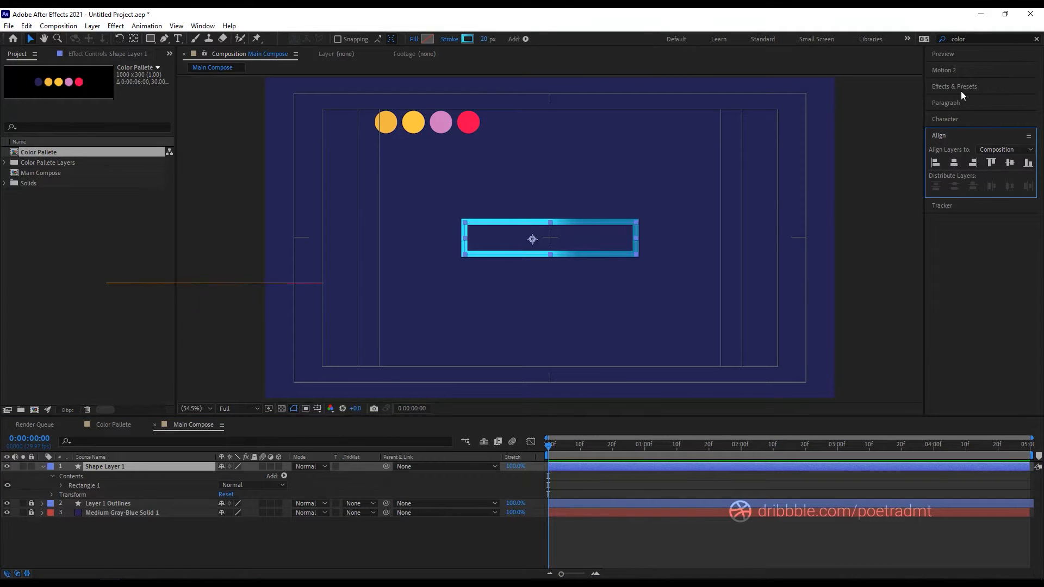
left_click(134, 38)
left_click_drag(533, 240, 550, 238)
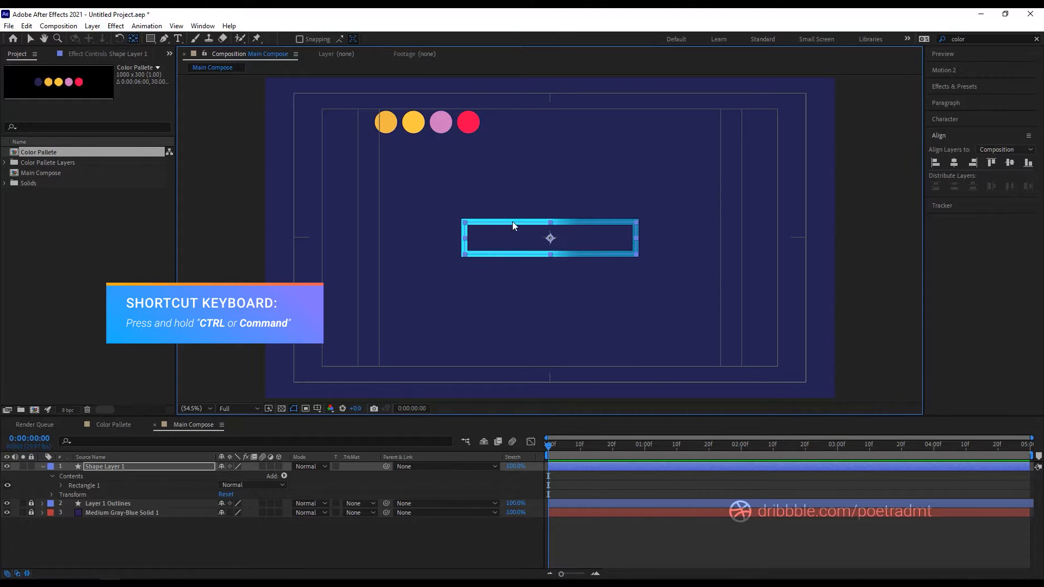
left_click(30, 38)
Set the rectangle shape layer's stroke type to None.
left_click(81, 199)
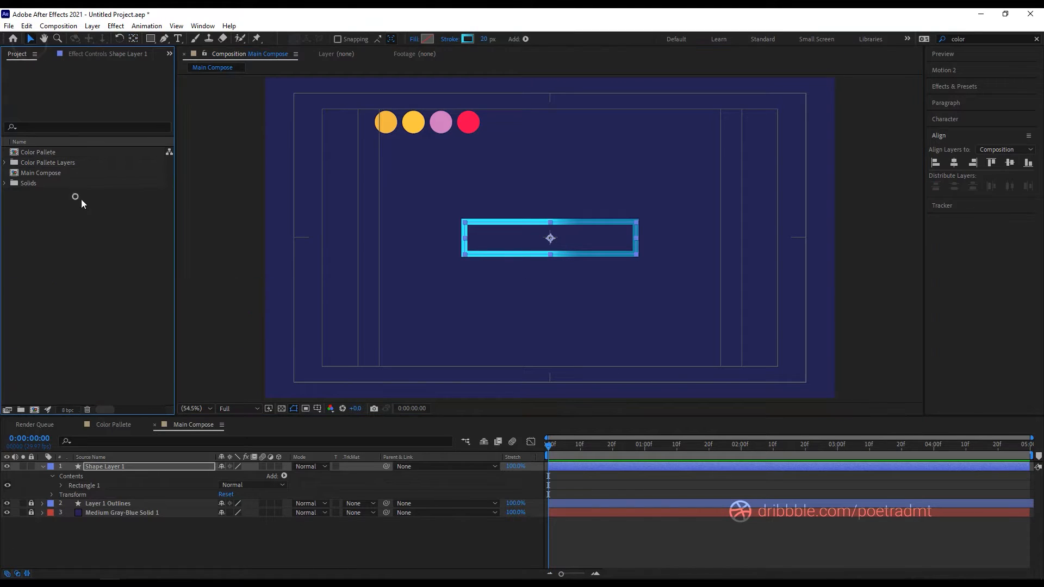
left_click(531, 272)
left_click(538, 240)
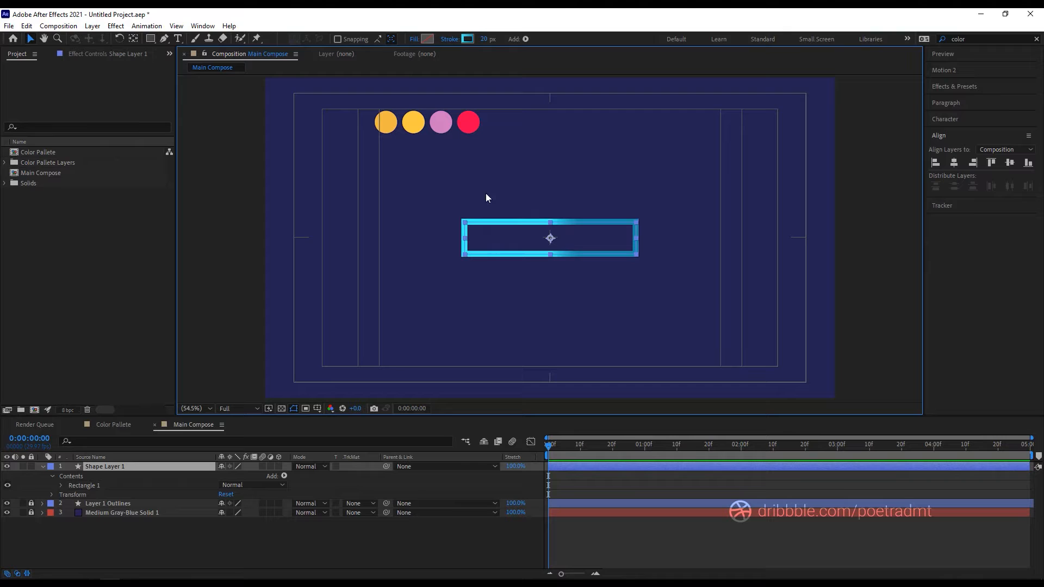
left_click(457, 39)
left_click(467, 269)
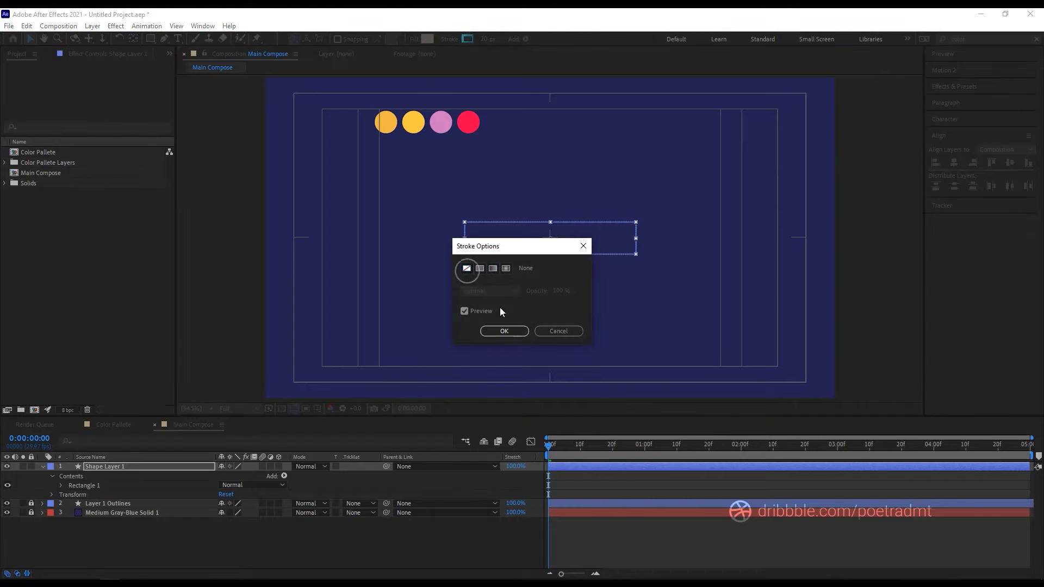
left_click(514, 329)
Fill the rectangle with the orange sampled from the palette's first visible circle.
left_click(427, 38)
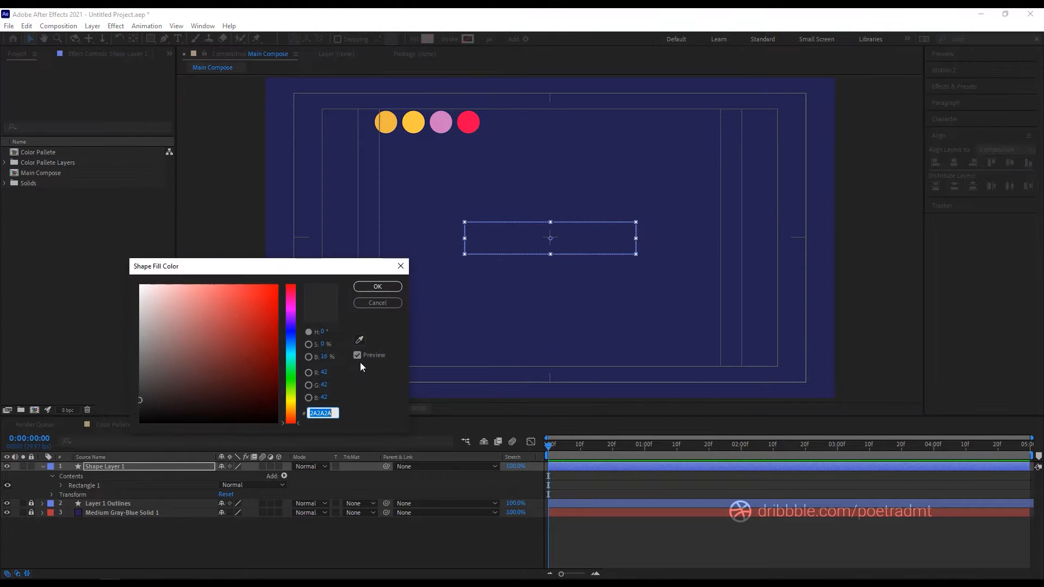
left_click(360, 341)
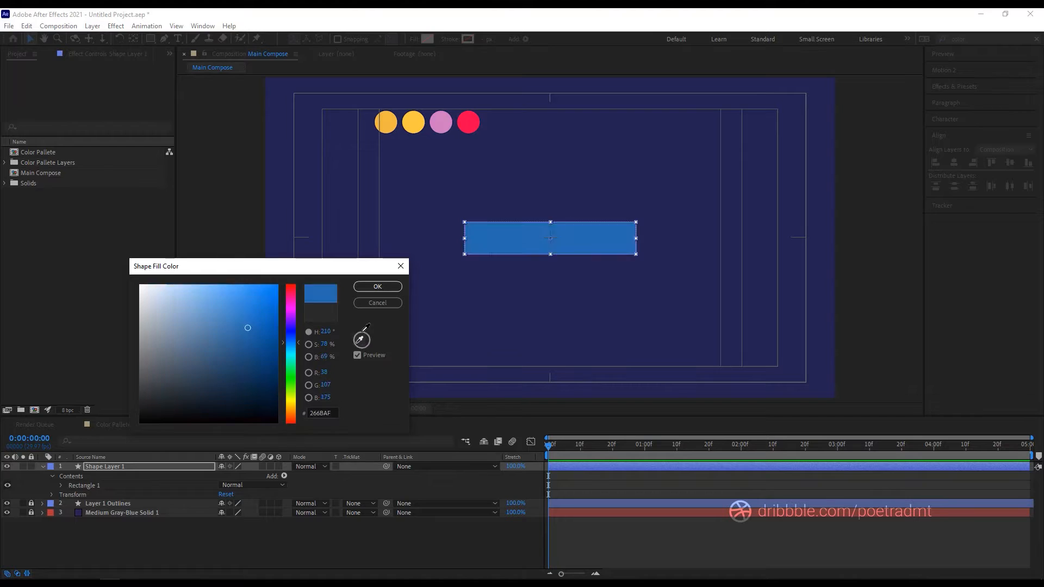
left_click(390, 126)
left_click(377, 286)
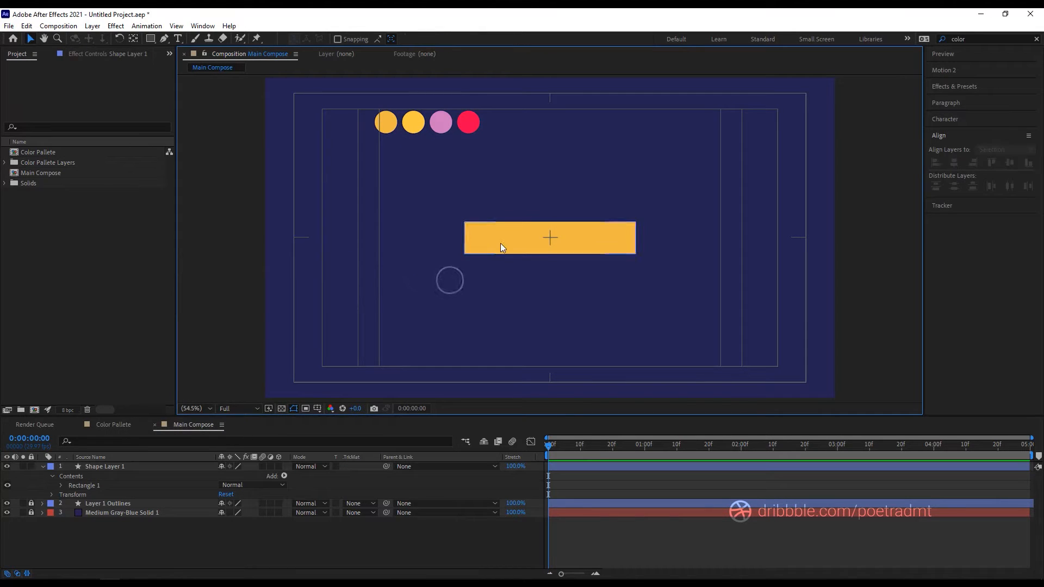
Round the rectangle's corners by setting the roundness of Rectangle Path 1 to 60.
left_click(42, 466)
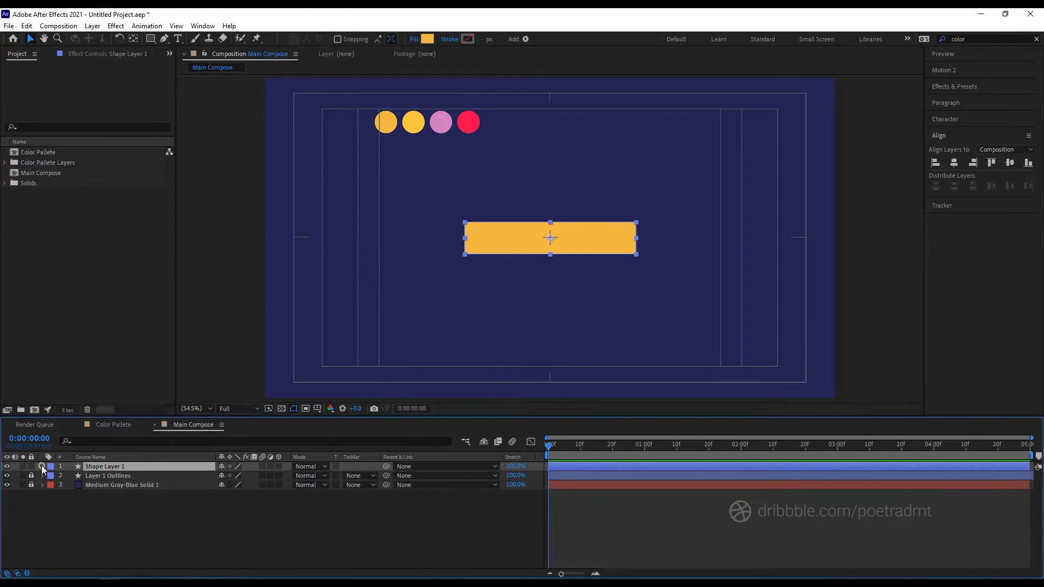
left_click(42, 466)
left_click(52, 476)
left_click(52, 477)
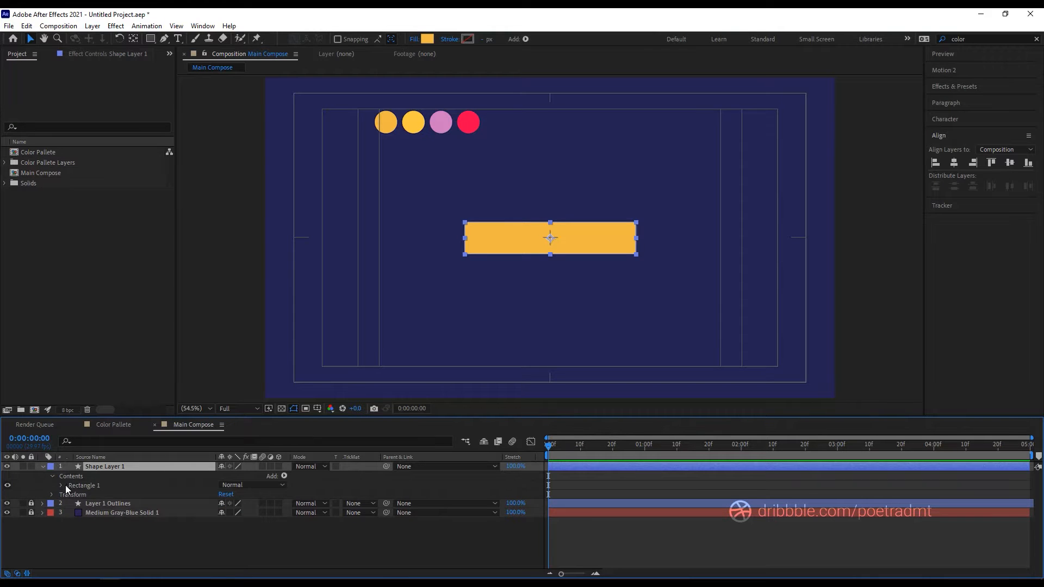
left_click(62, 486)
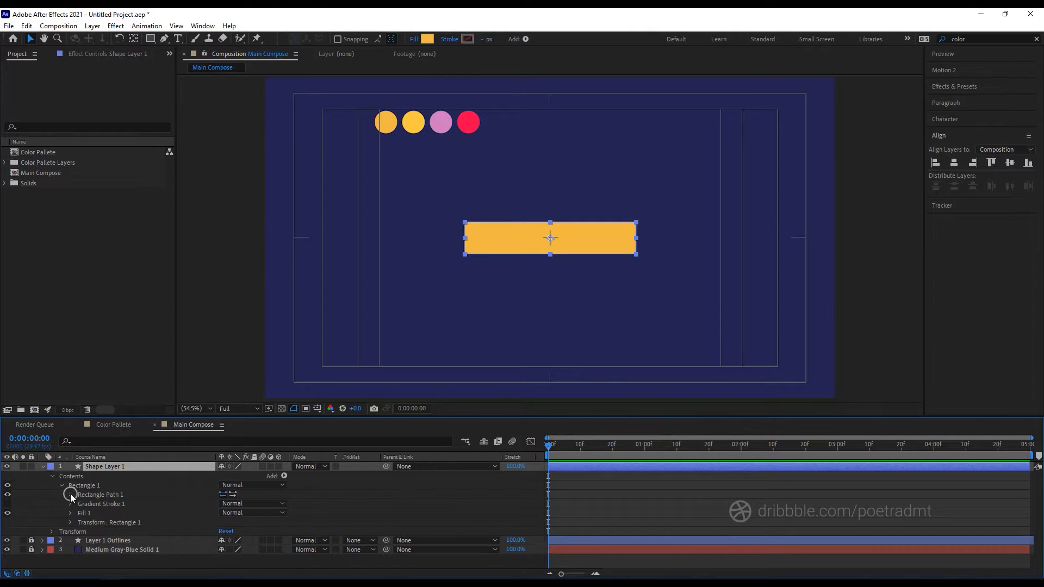
left_click(70, 494)
mouse_move(222, 522)
left_mouse_down()
mouse_move(262, 522)
mouse_move(209, 529)
left_mouse_up()
left_click(275, 522)
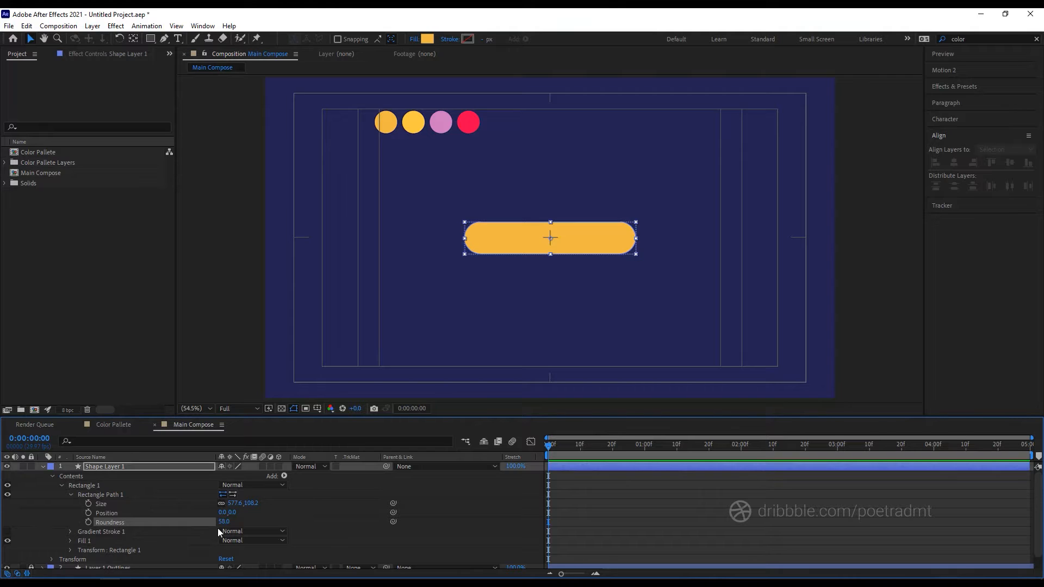
left_click(224, 522)
key("Return")
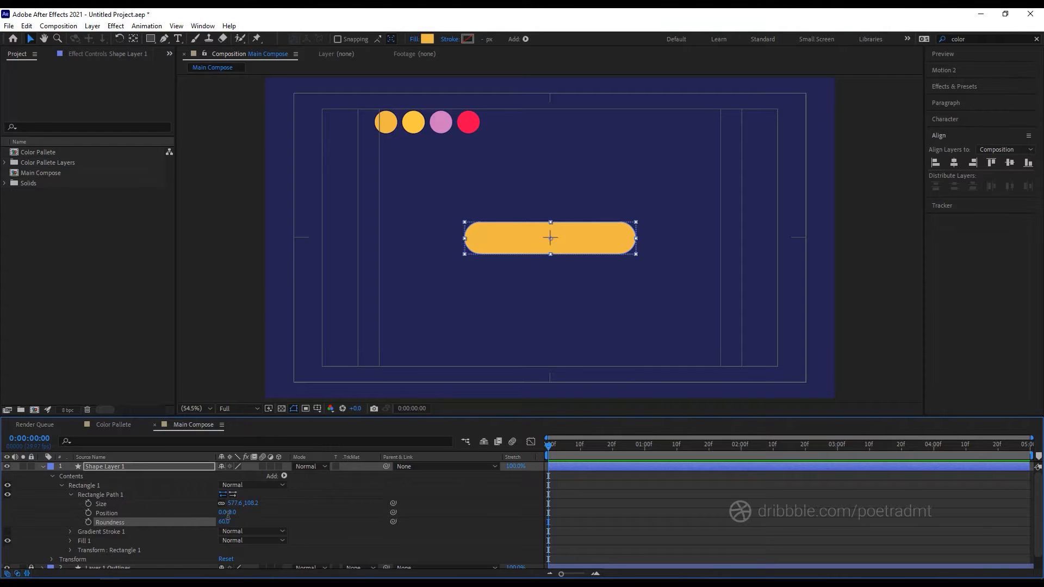
Try a different size for the rounded rectangle's path, undo the change, and collapse the path properties.
mouse_move(234, 503)
left_mouse_down()
mouse_move(281, 505)
mouse_move(217, 503)
mouse_move(232, 504)
left_mouse_up()
key("ctrl+z")
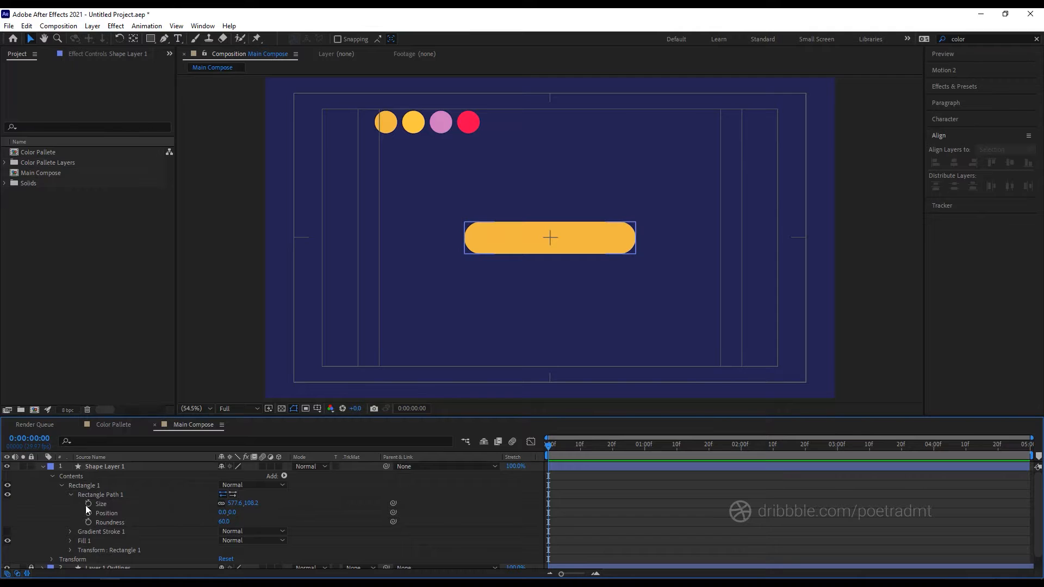
left_click(70, 495)
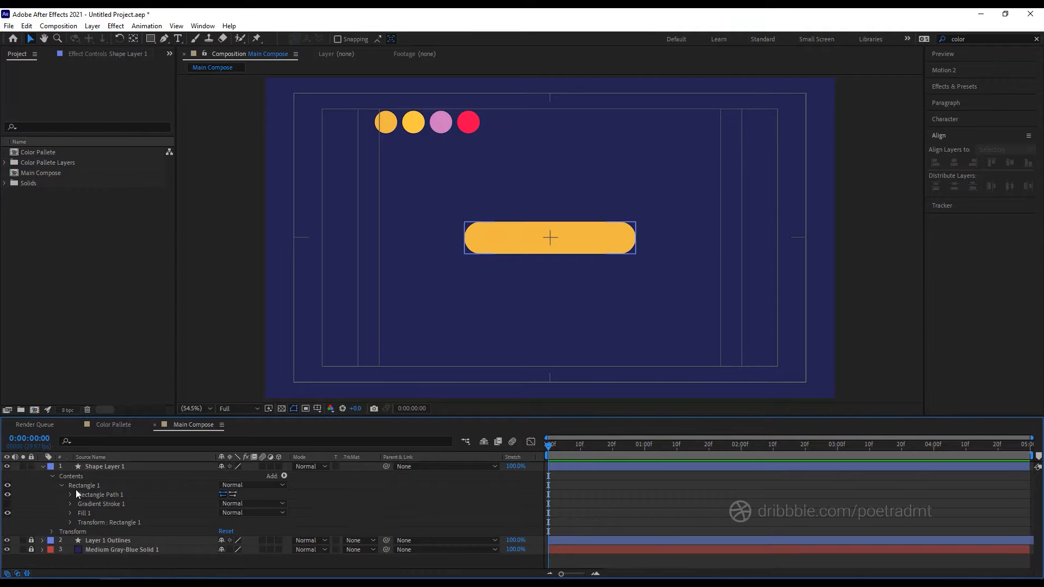
Give the rounded rectangle a 6 px solid stroke in the red sampled from the palette's last circle.
left_click(284, 475)
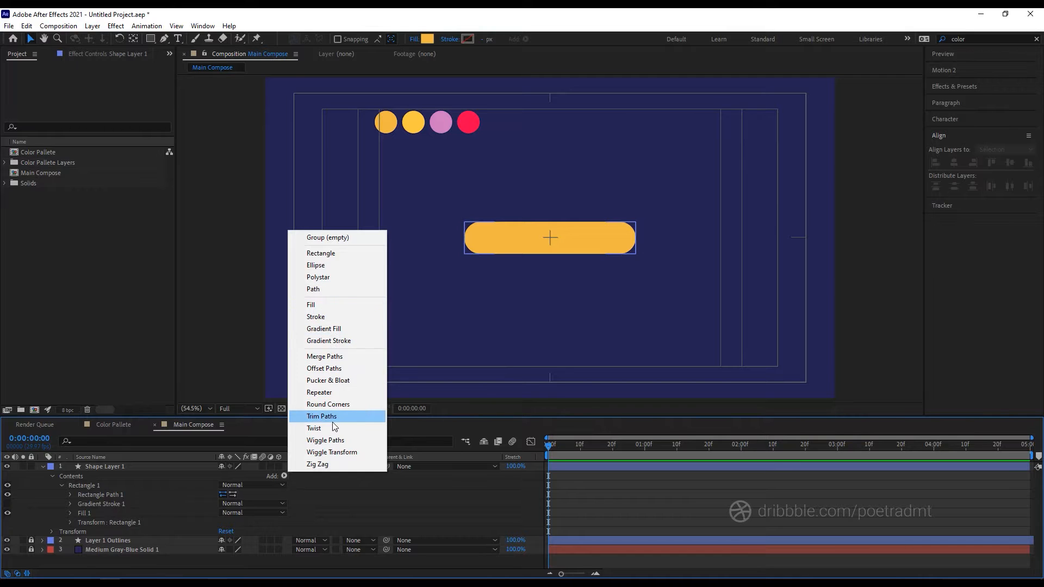
left_click(96, 485)
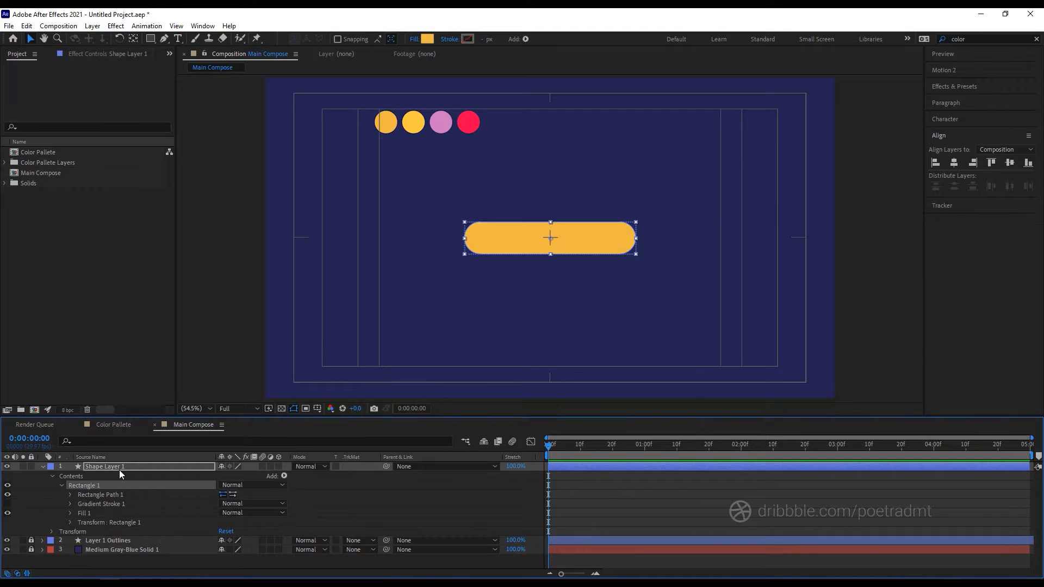
left_click(116, 469)
left_click(470, 39)
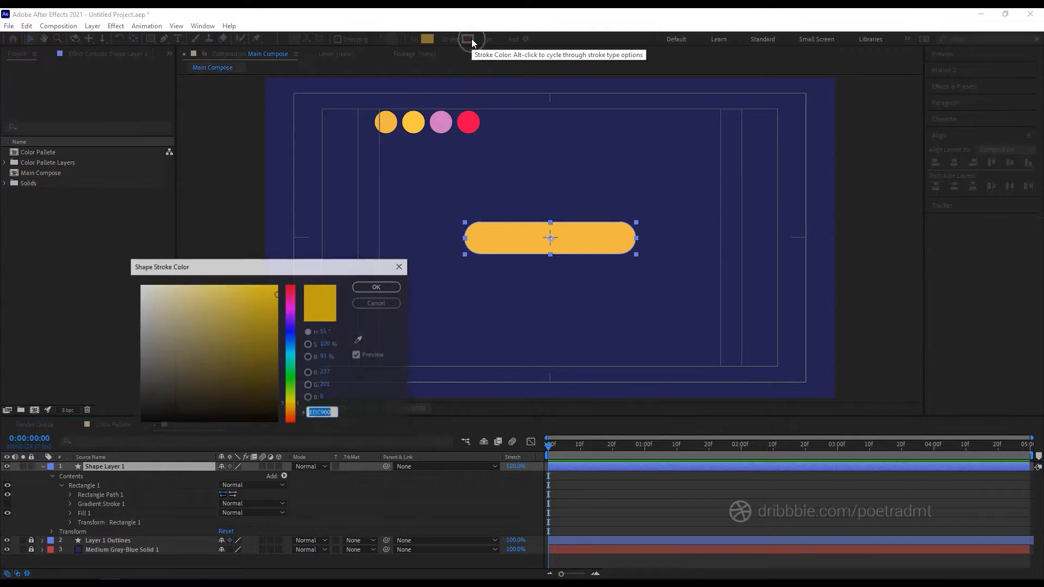
left_click(359, 340)
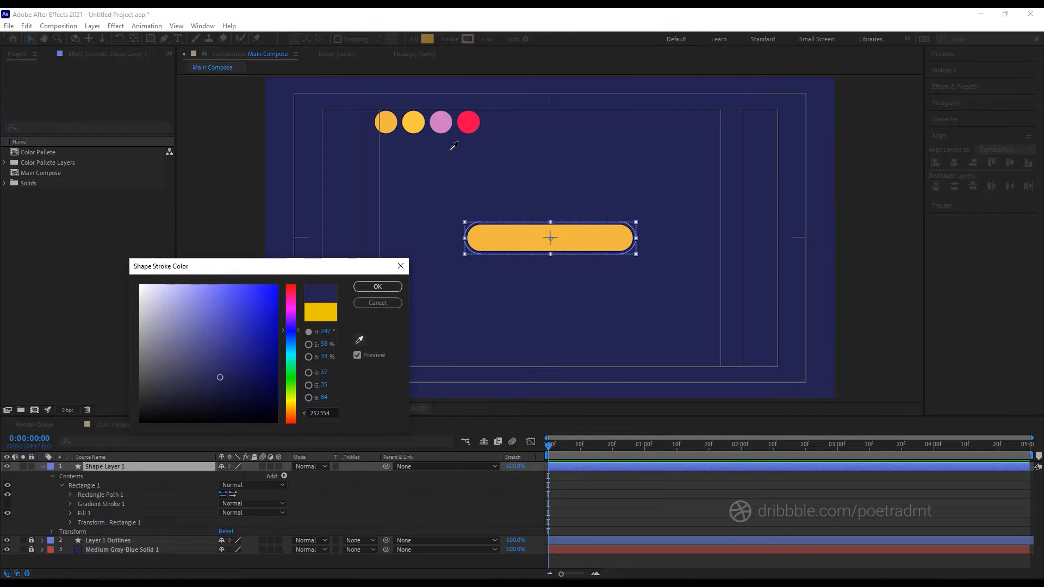
left_click(468, 121)
left_click(378, 287)
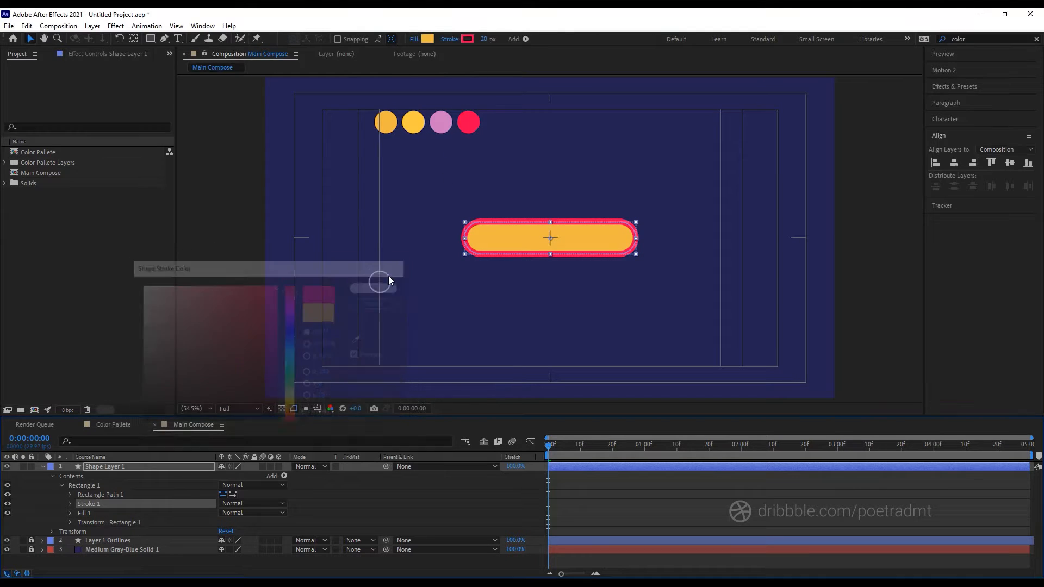
left_click_drag(481, 40, 469, 43)
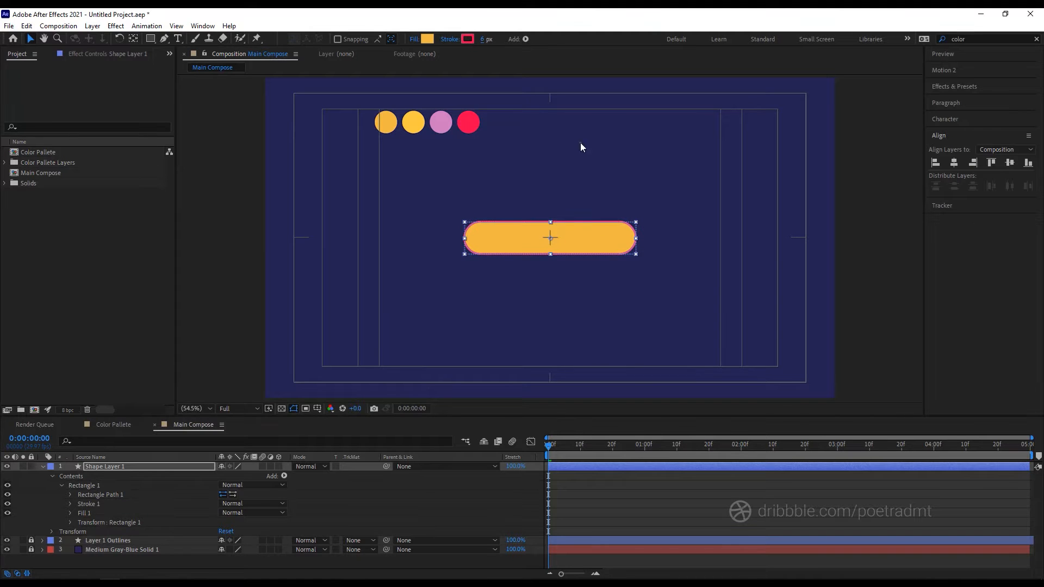
left_click(606, 168)
Recolour the rounded rectangle's stroke with the pink sampled from the palette's third visible circle.
left_click(611, 235)
left_click(468, 39)
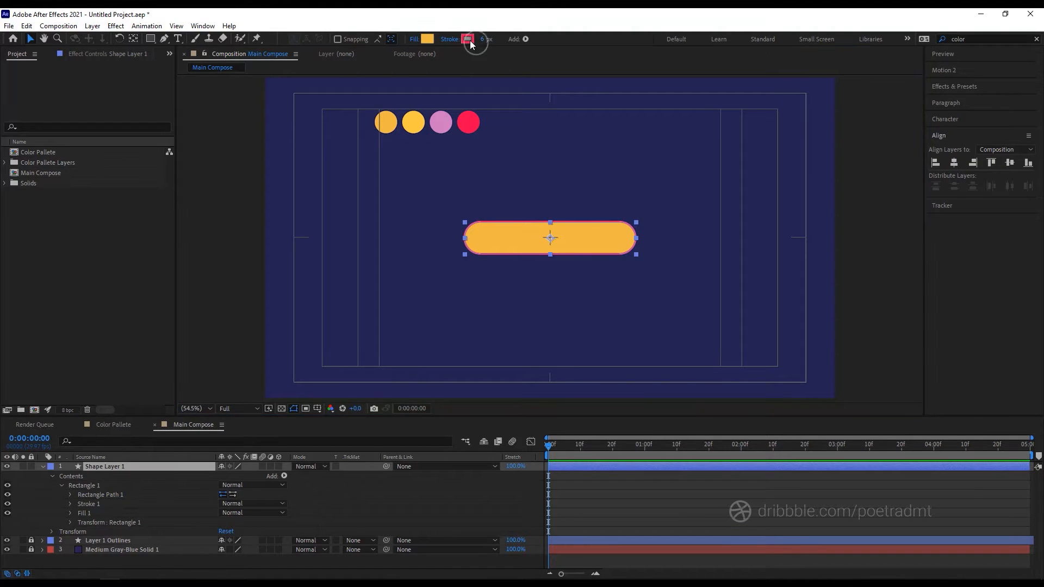
left_click(360, 340)
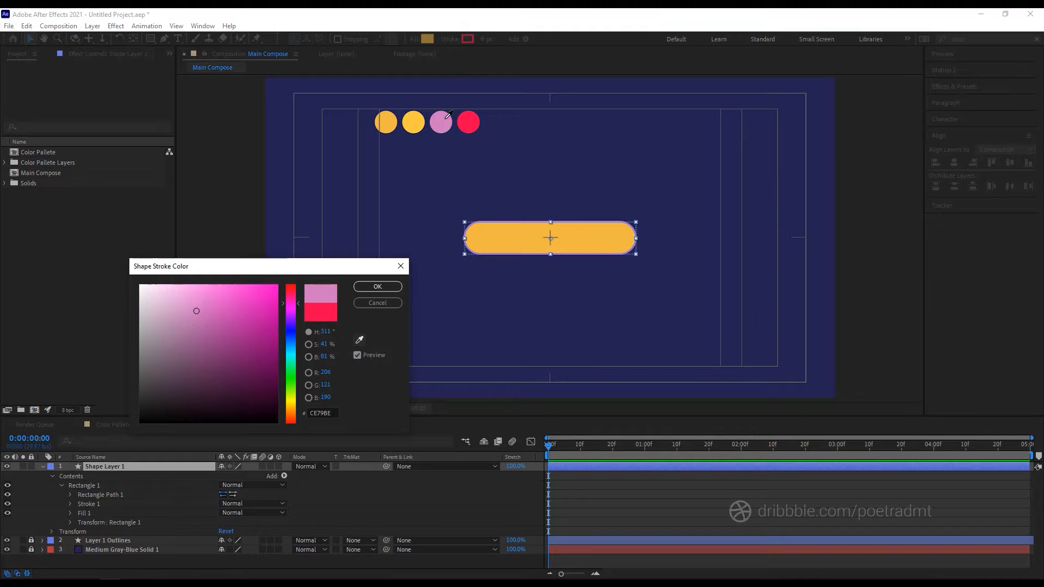
left_click(447, 118)
left_click(534, 238)
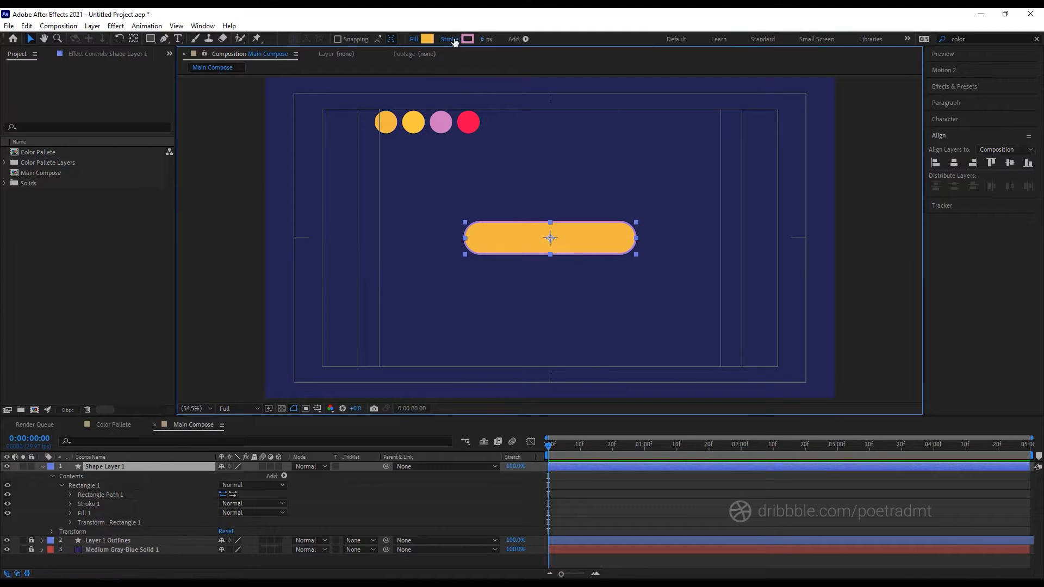
Try stroke widths of 1 px and 0 px on the rounded rectangle.
left_click(484, 39)
type("1")
key("Return")
left_click(481, 39)
type("0")
key("Return")
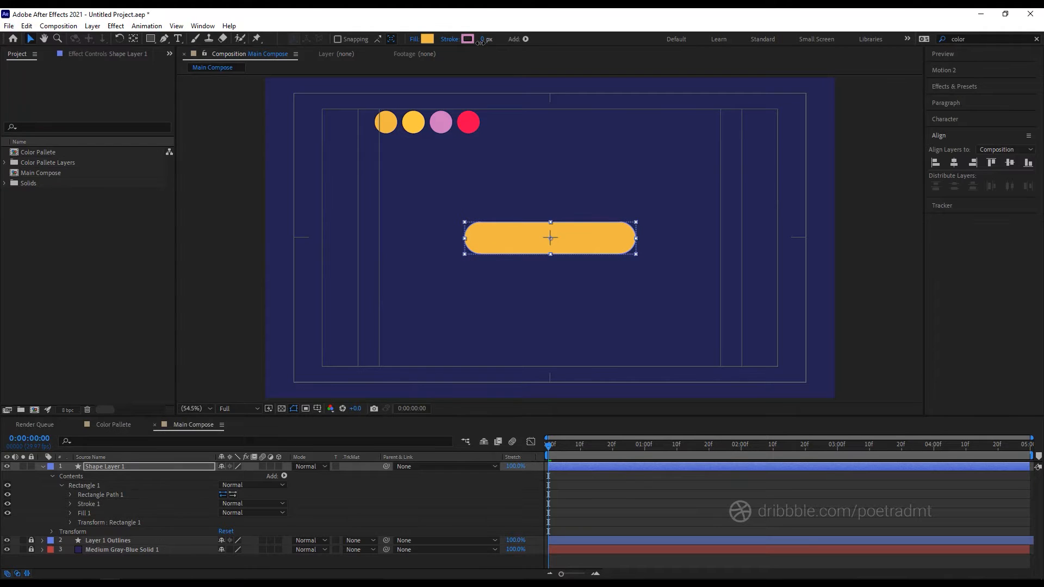
Set the rounded rectangle's stroke width to 4 px and collapse the shape layer's contents.
left_click_drag(477, 42, 482, 42)
left_click(543, 142)
left_click(570, 247)
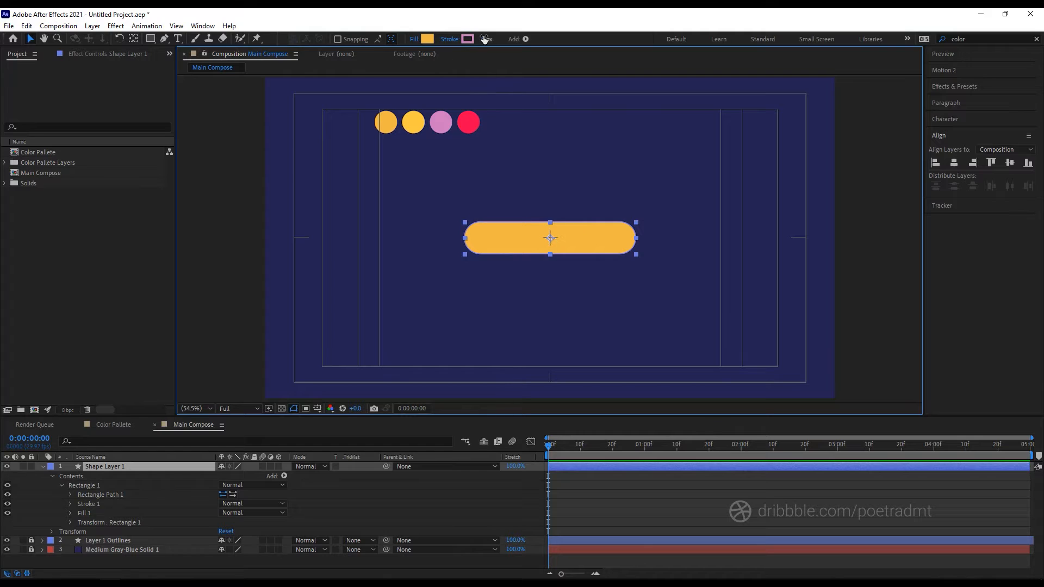
left_click_drag(484, 39, 487, 40)
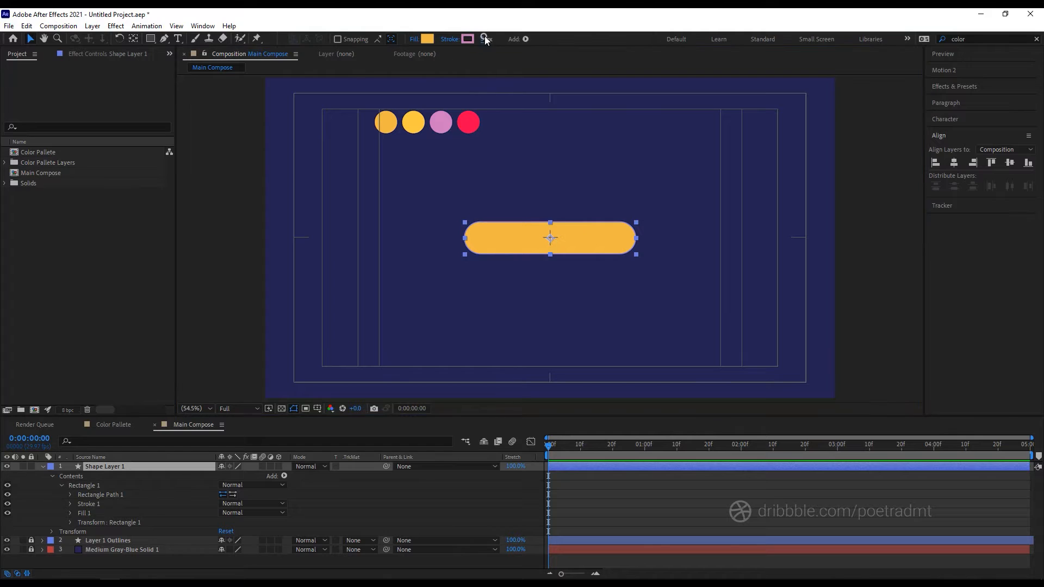
left_click(568, 157)
left_click(533, 240)
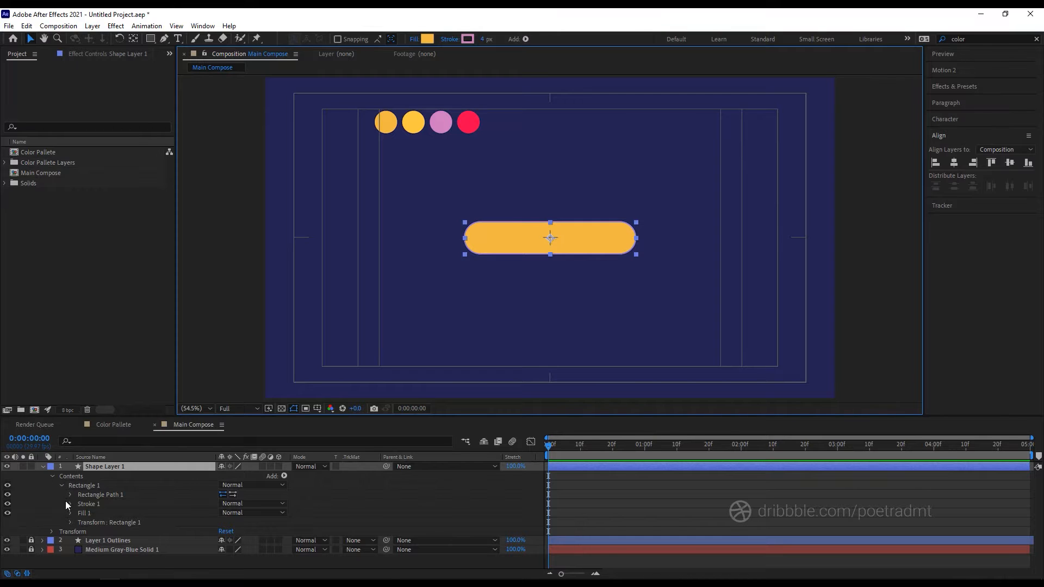
left_click(53, 476)
left_click(63, 517)
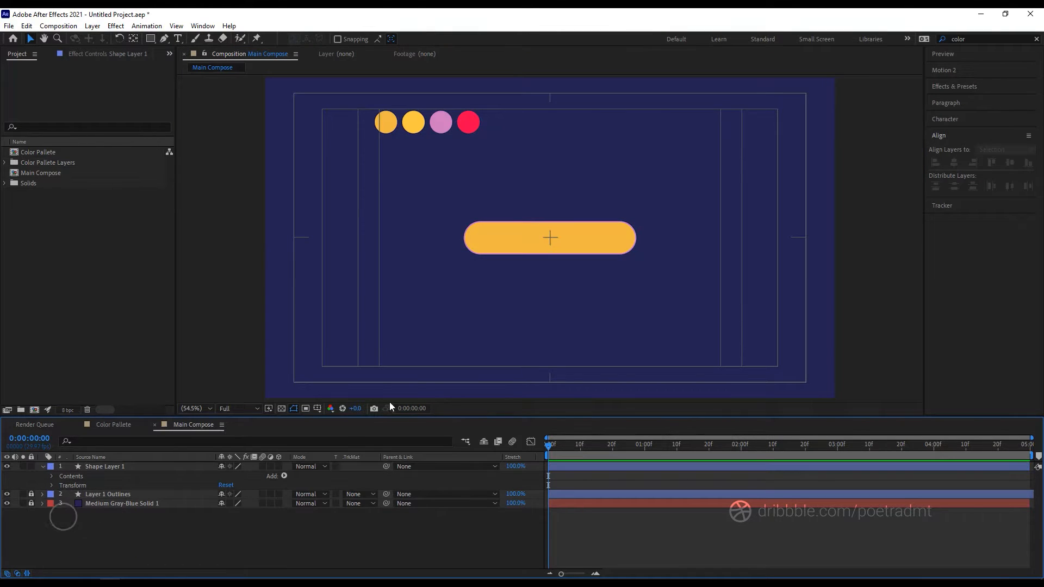
Add a text layer reading "Subscribe" on the button and centre it vertically and horizontally in the composition.
left_click(178, 39)
left_click(497, 240)
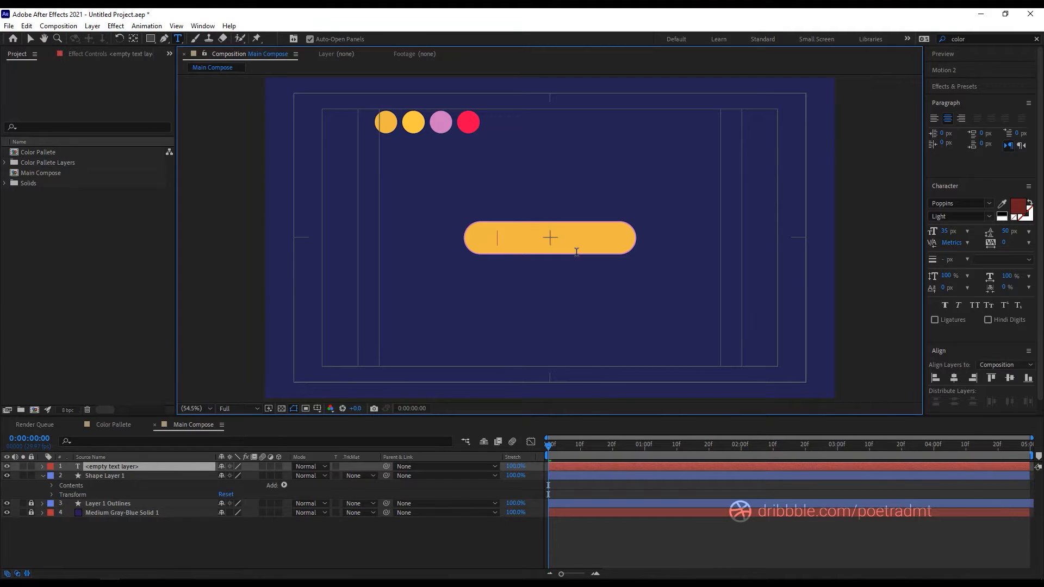
type("Subscribe")
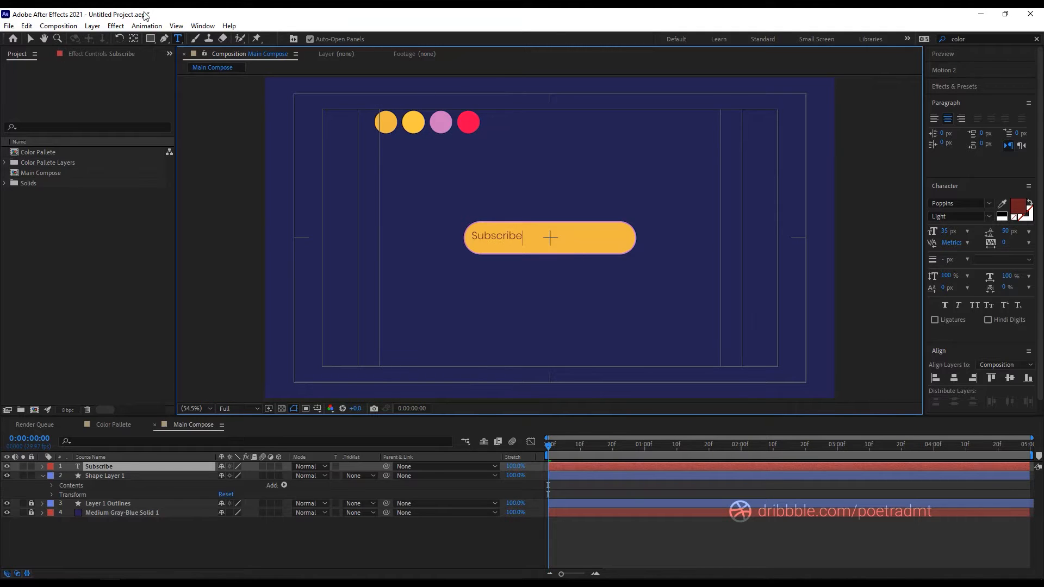
left_click(30, 39)
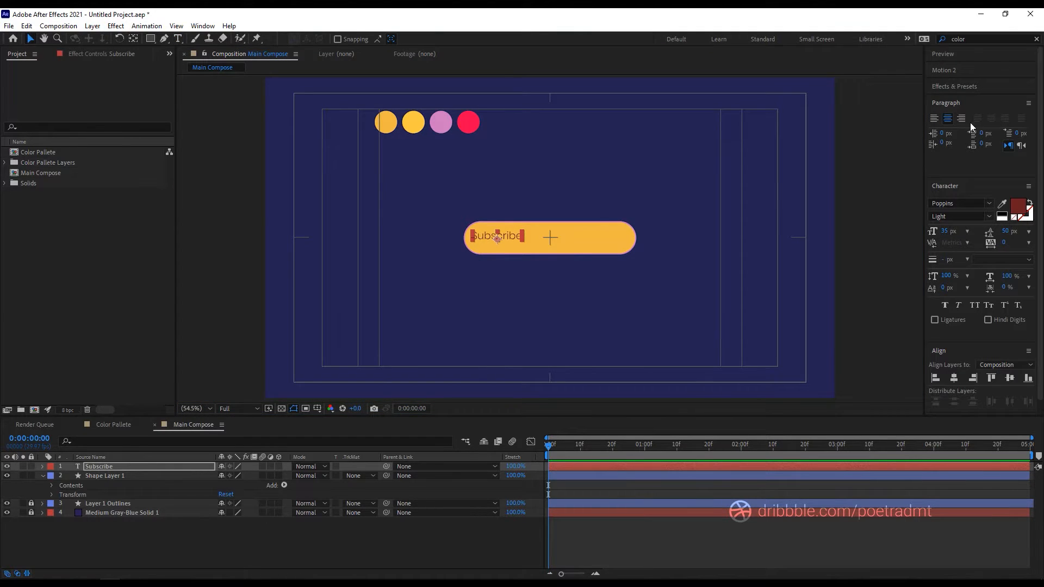
left_click(1004, 374)
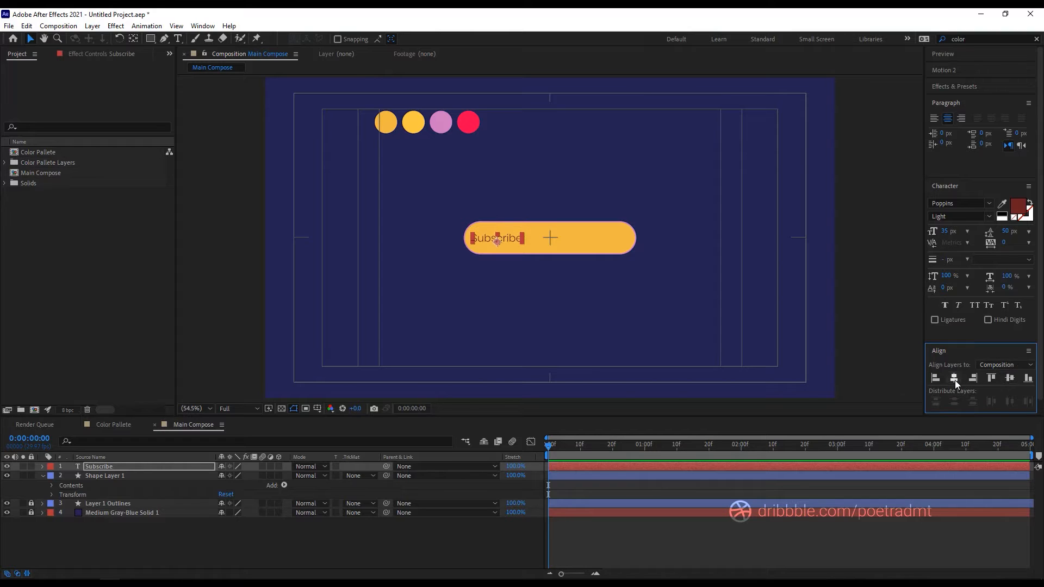
left_click(954, 379)
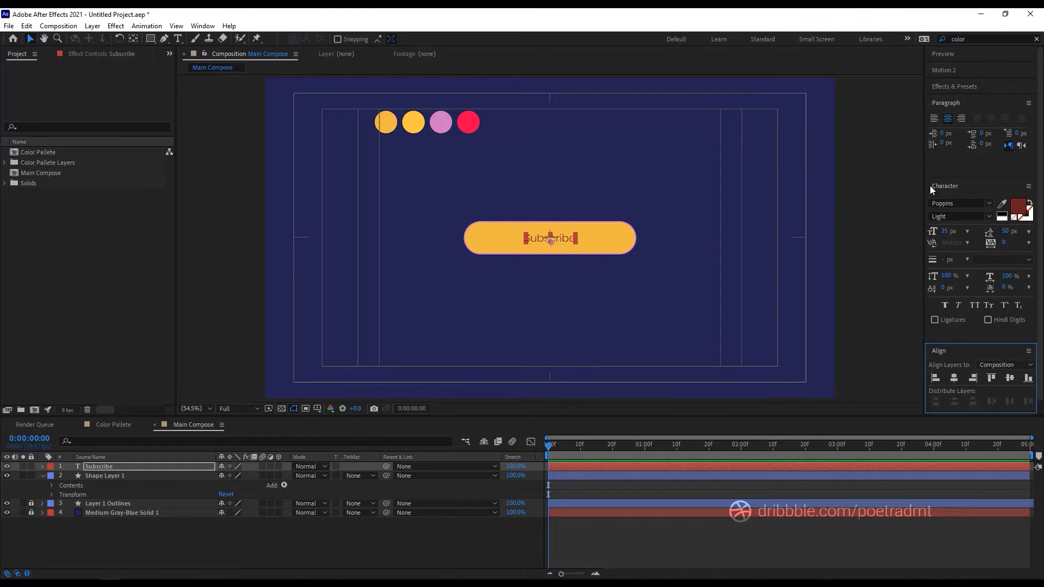
left_click(987, 216)
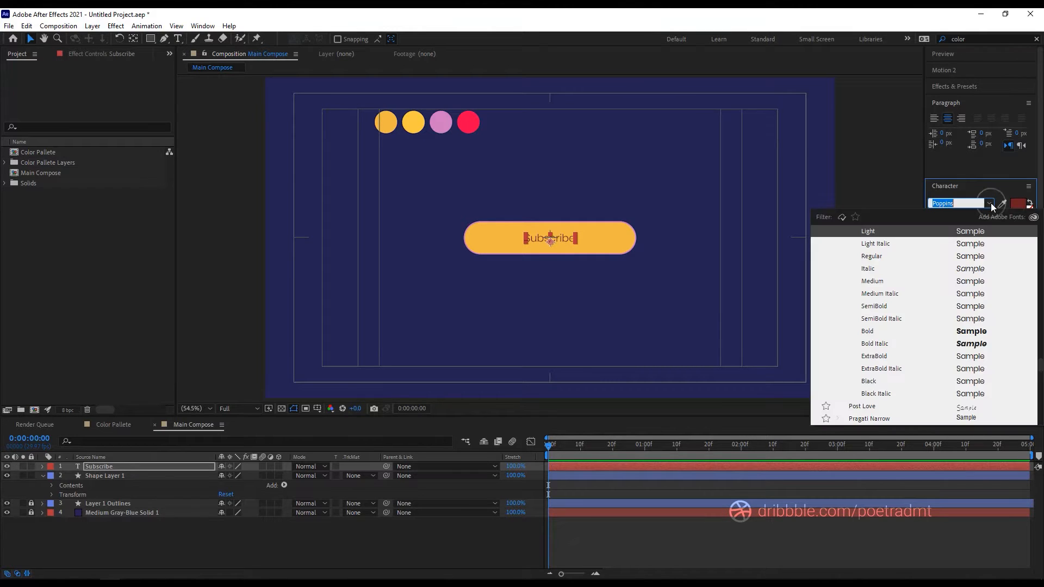
left_click(990, 203)
left_click(672, 203)
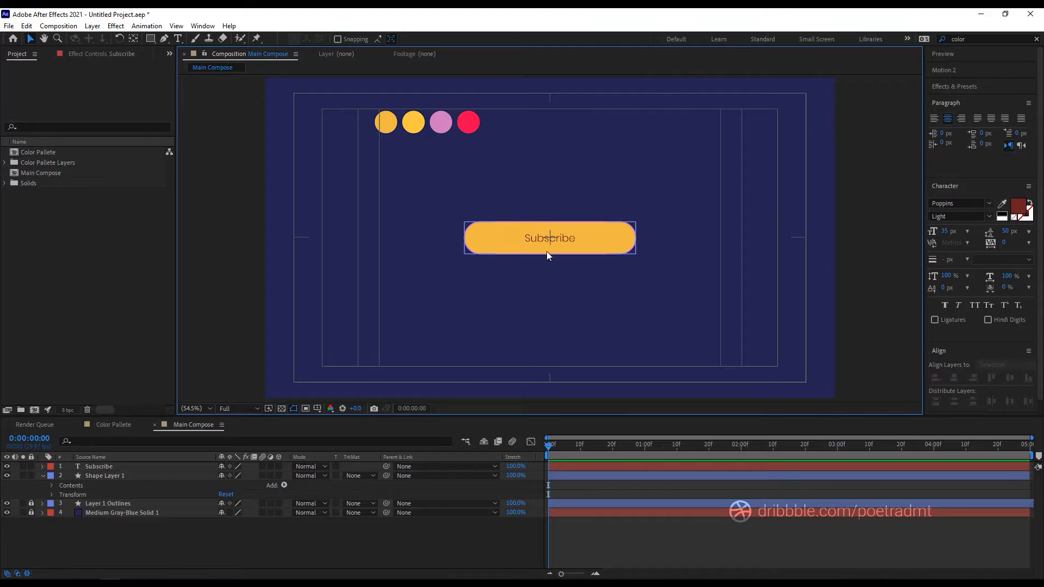
Turn on All Caps for the Subscribe text and set its tracking to 80.
left_click(550, 238)
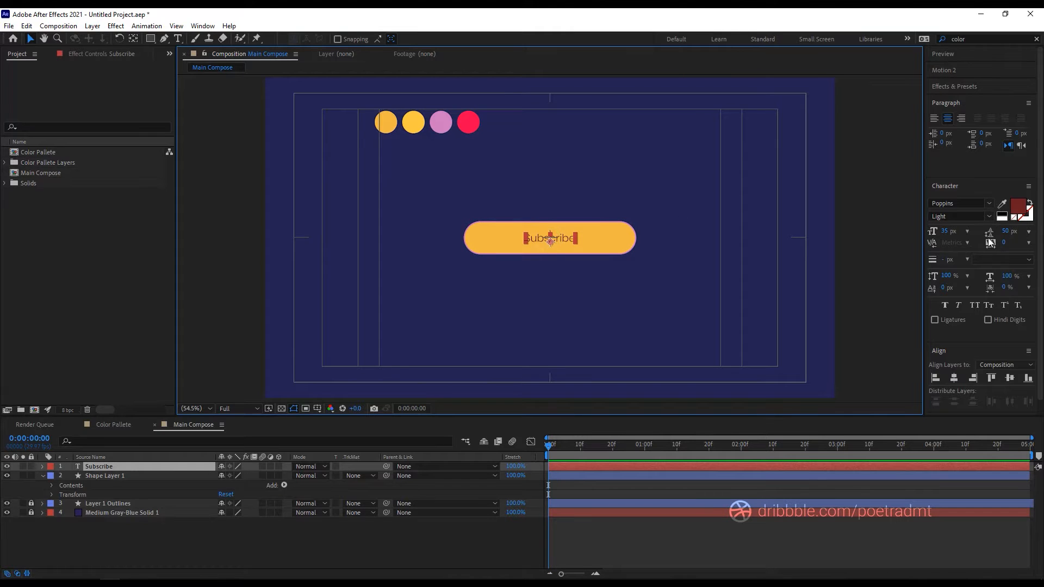
left_click(972, 306)
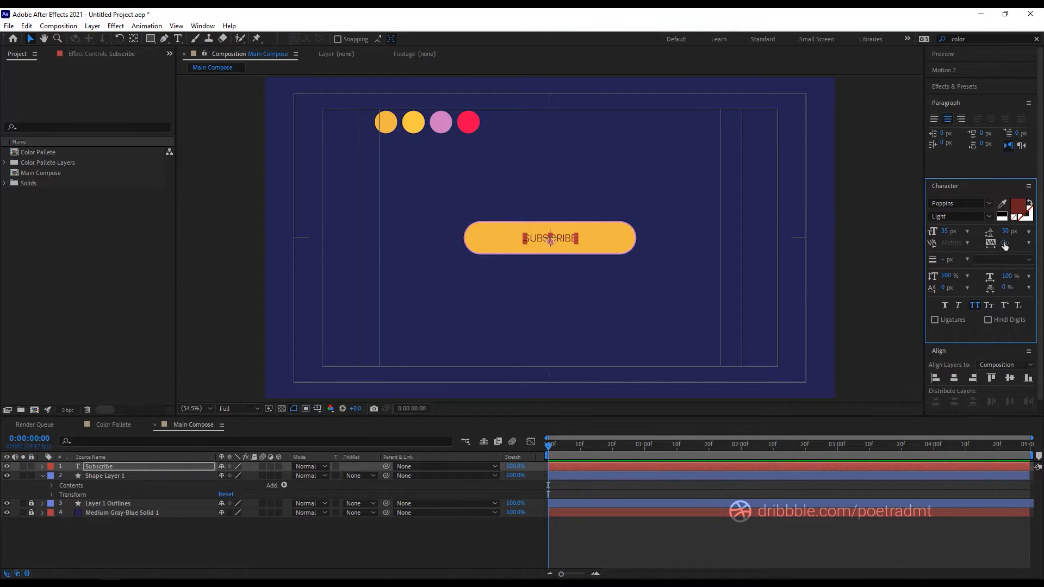
left_click_drag(1006, 246, 1006, 248)
type("80")
key("Return")
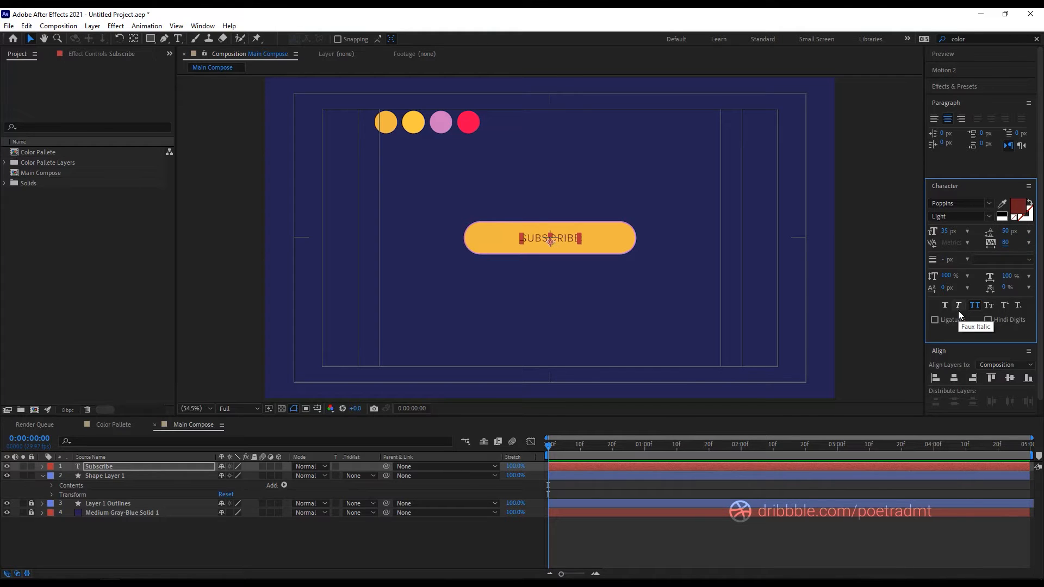
scroll(958, 311, "down", 1)
left_click(677, 161)
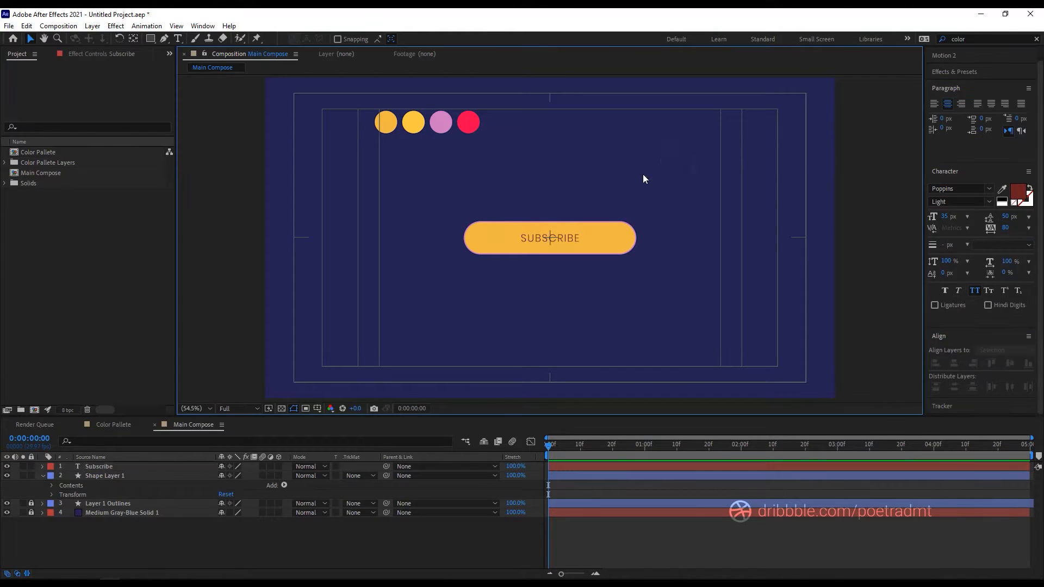
Set the Subscribe text's font size to 40 px and centre it horizontally in the composition.
left_click(550, 242)
left_click_drag(946, 217, 949, 218)
left_click(946, 217)
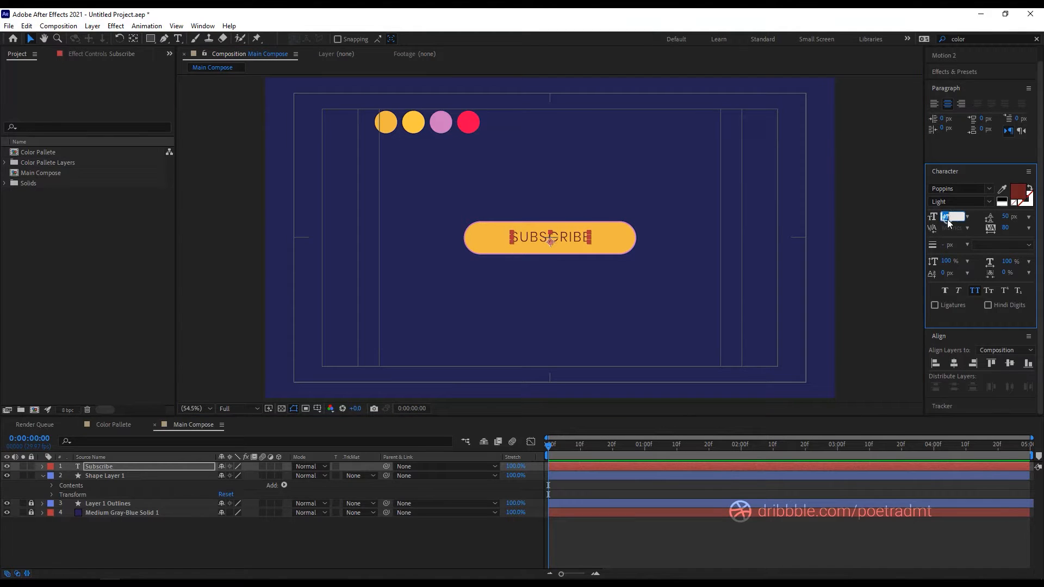
type("40")
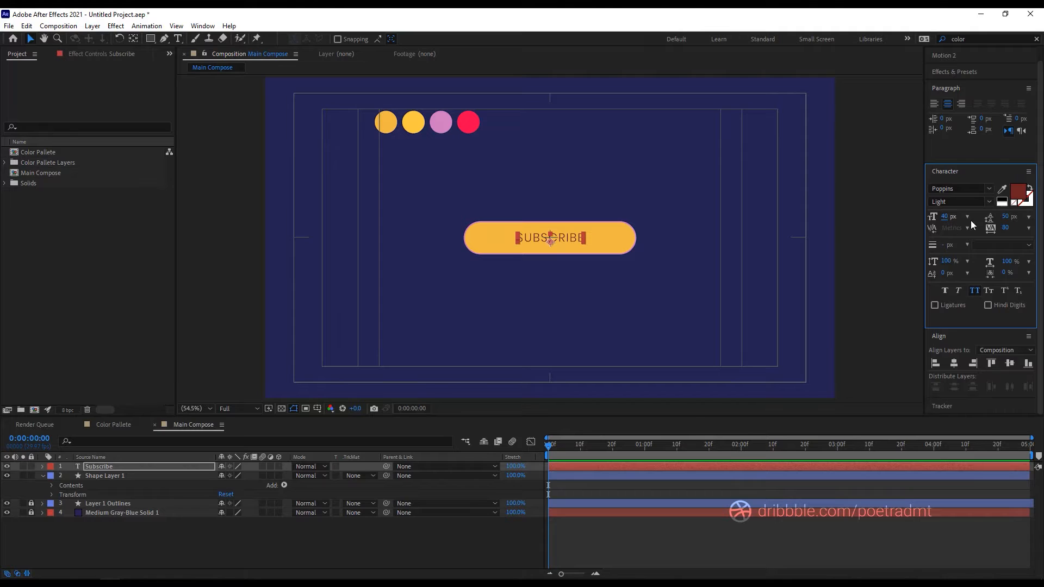
left_click(956, 364)
left_click(754, 300)
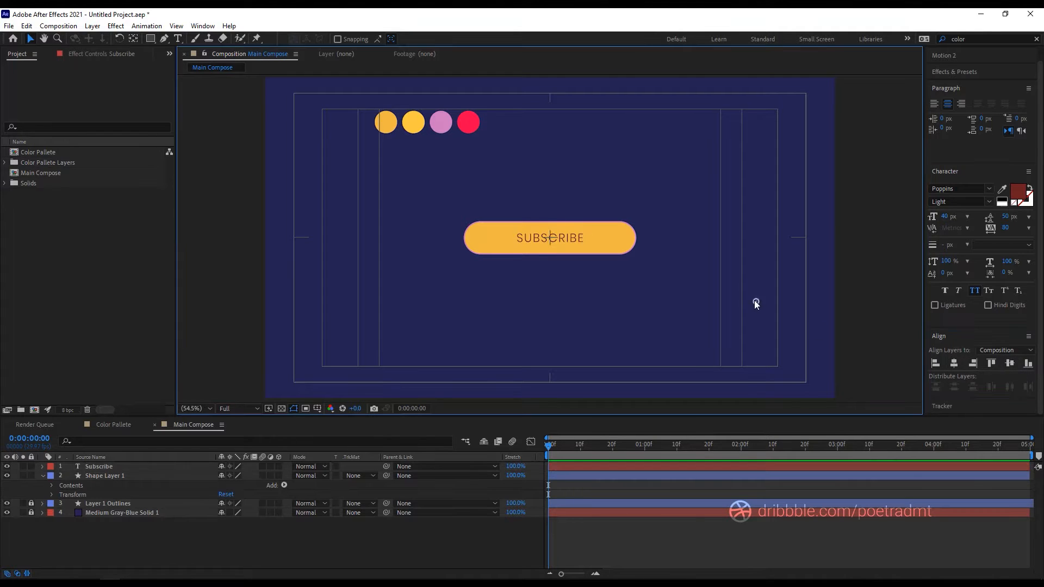
Fill the Subscribe text with the red sampled from the palette's last circle.
left_click(534, 240)
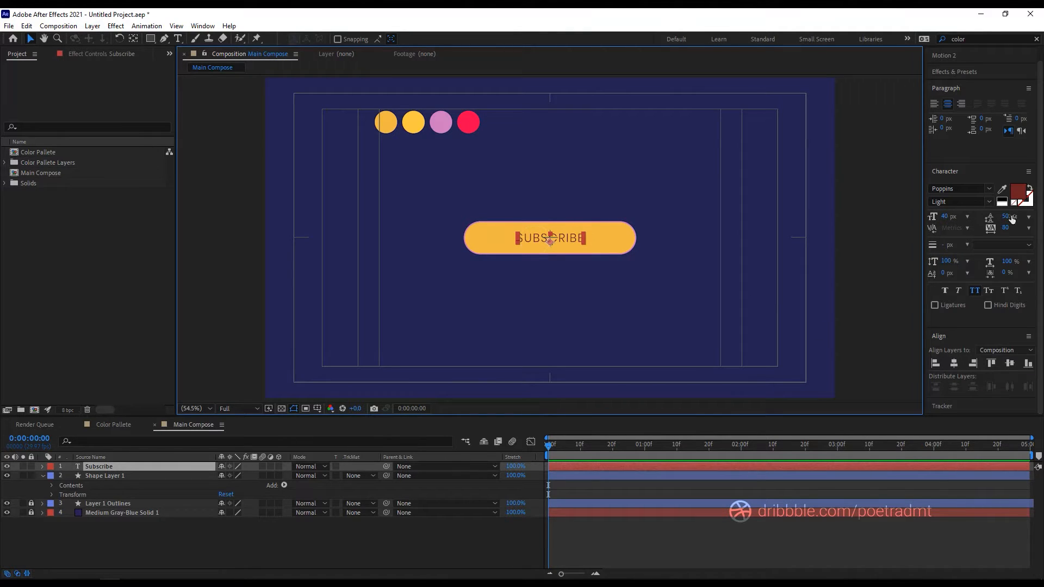
left_click(1002, 189)
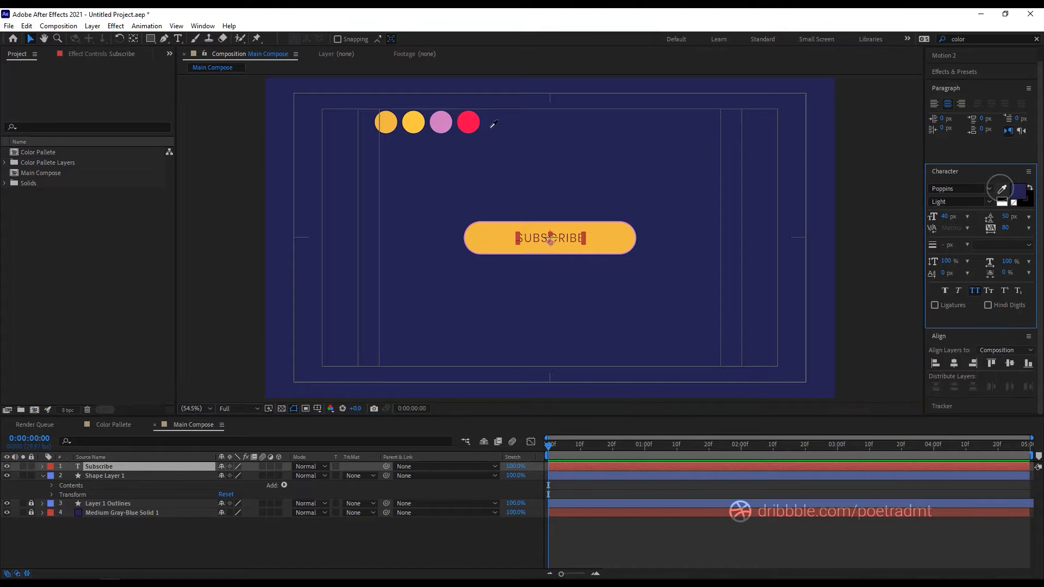
left_click(468, 122)
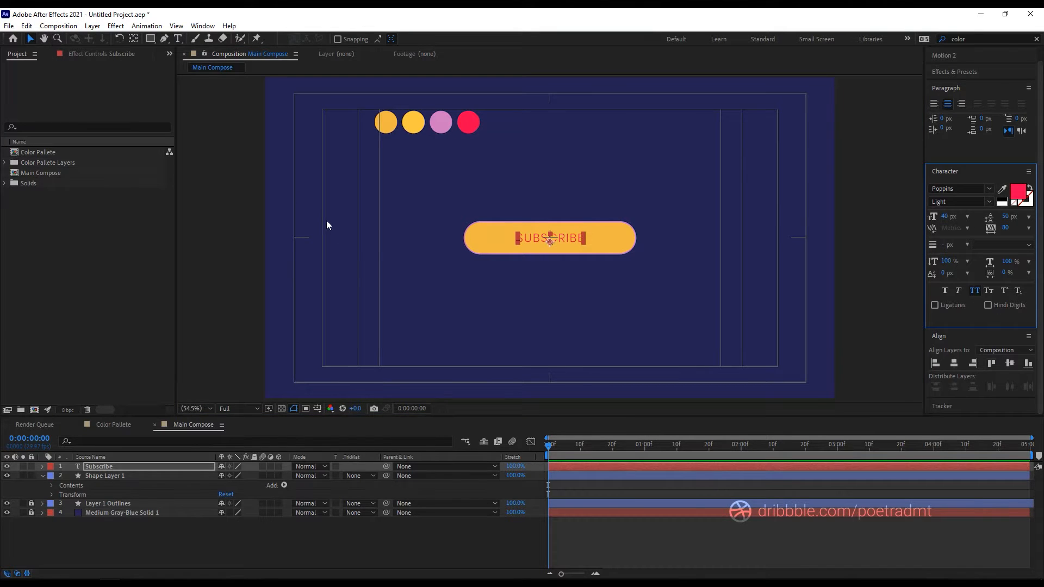
left_click(333, 245)
Change the Subscribe text's Poppins font style to Bold.
left_click(563, 239)
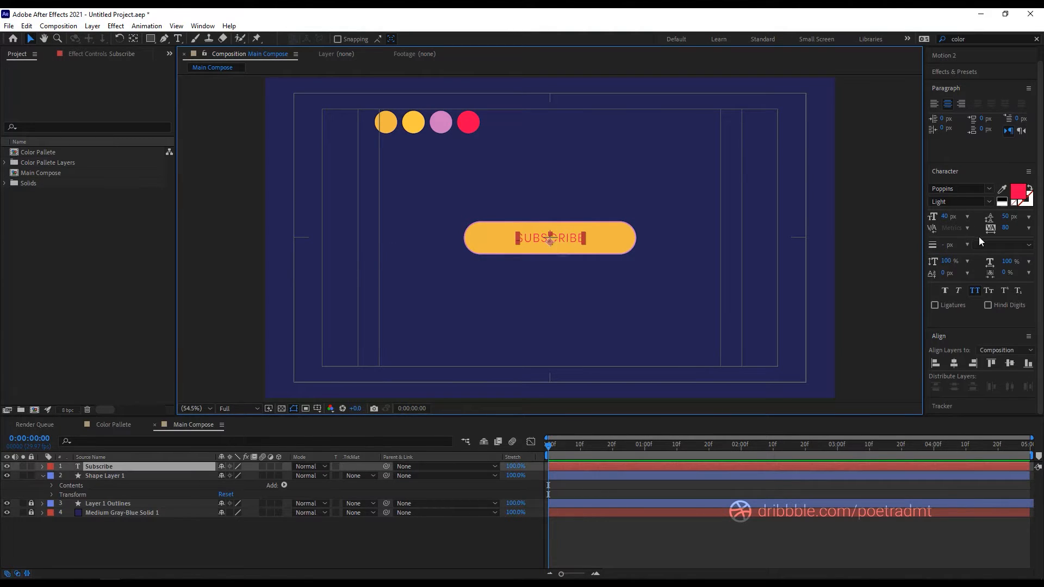
left_click(985, 202)
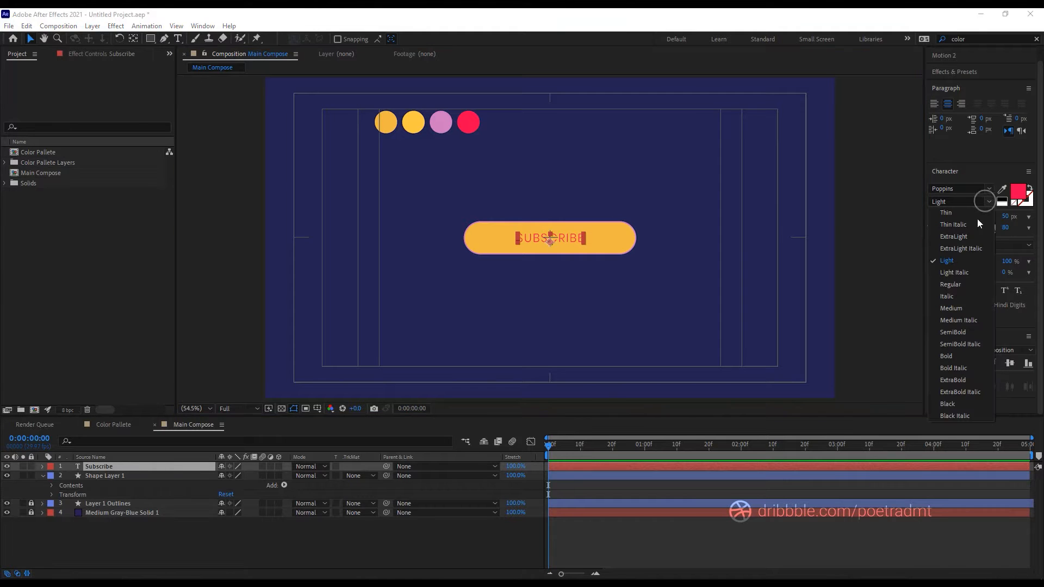
left_click(946, 357)
left_click(745, 277)
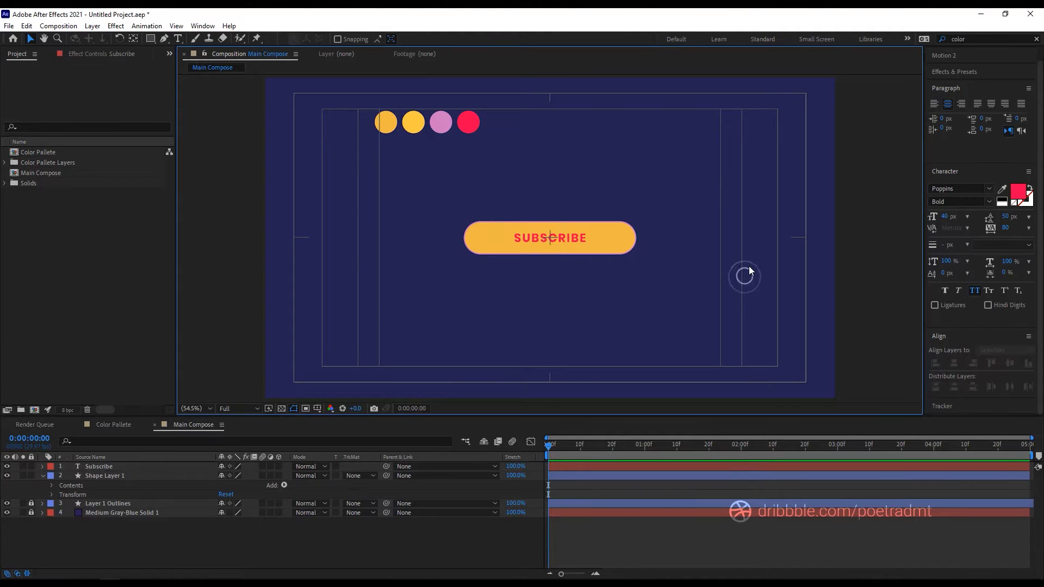
left_click(523, 240)
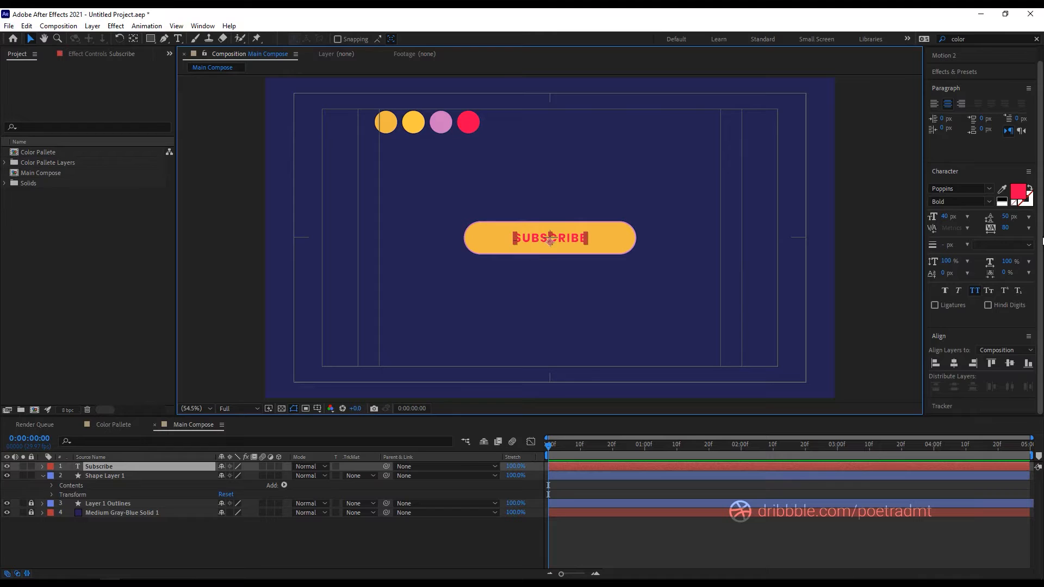
Try the palette's pink and then its red as the Subscribe text's fill colour.
left_click(1002, 189)
left_click(441, 122)
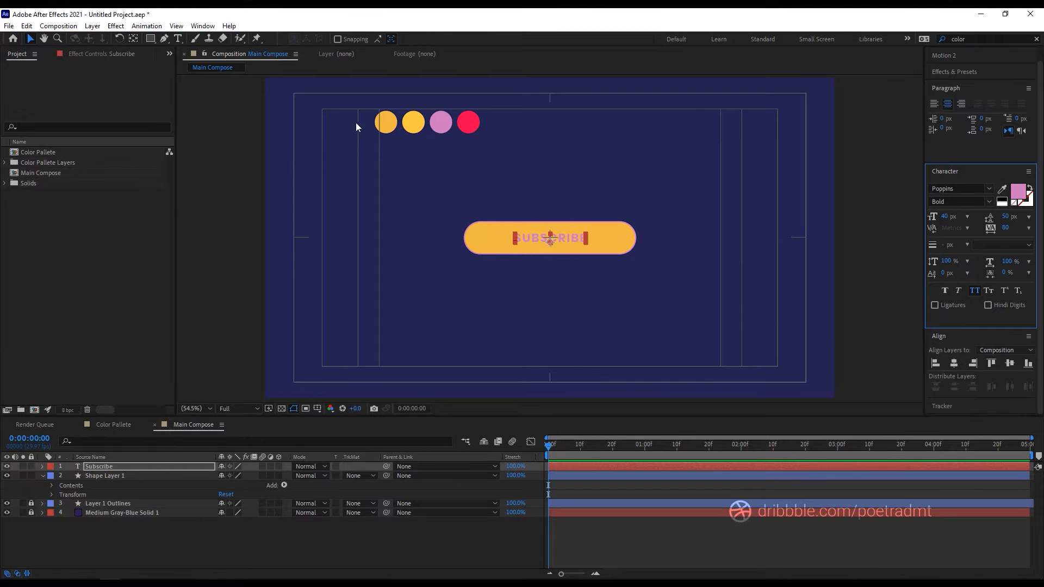
left_click(1002, 189)
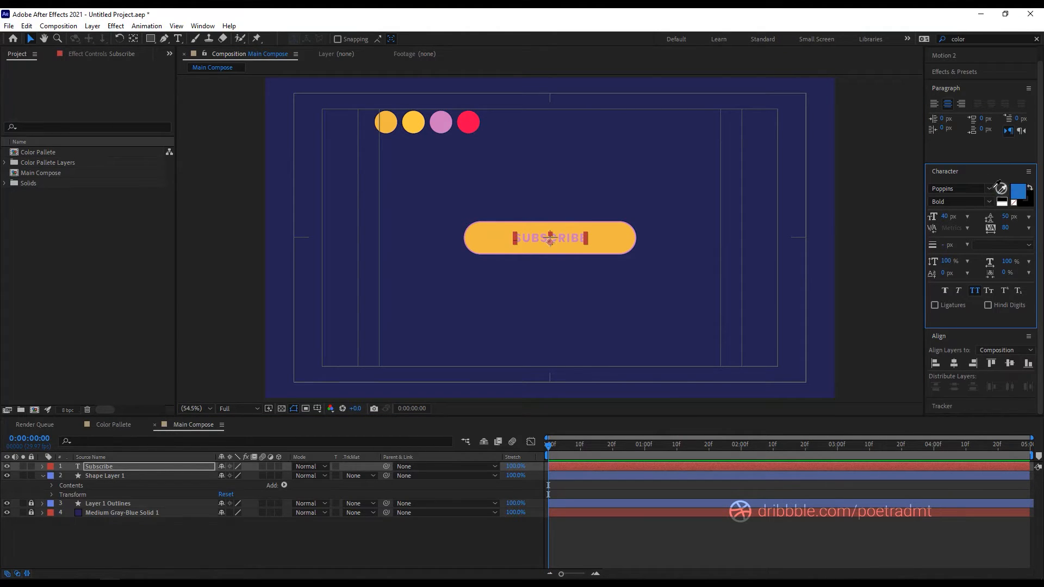
left_click(469, 122)
Set the Subscribe text's fill colour to white, FFFFFF.
left_click(1016, 190)
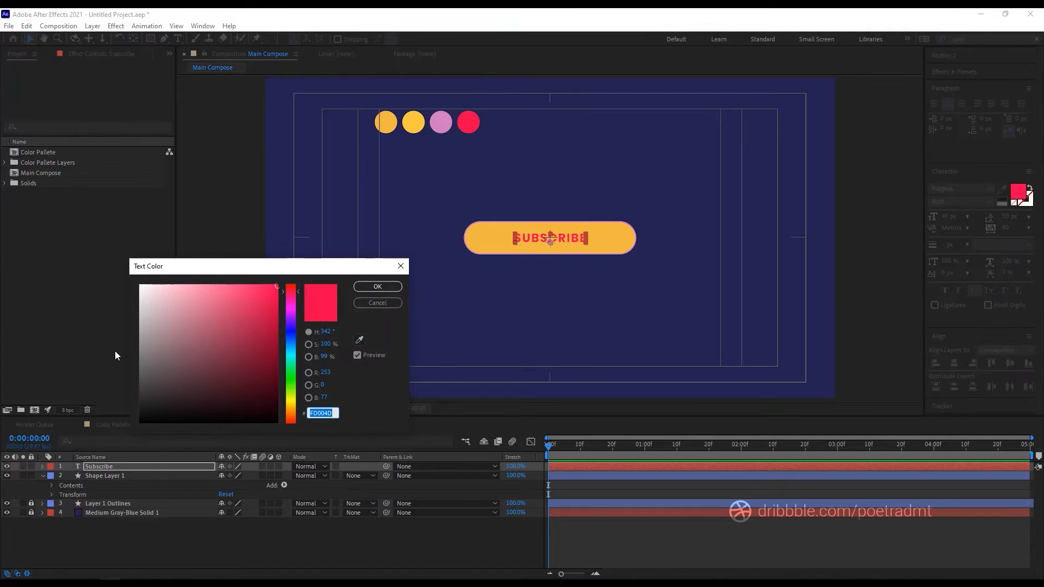
left_click_drag(198, 327, 115, 275)
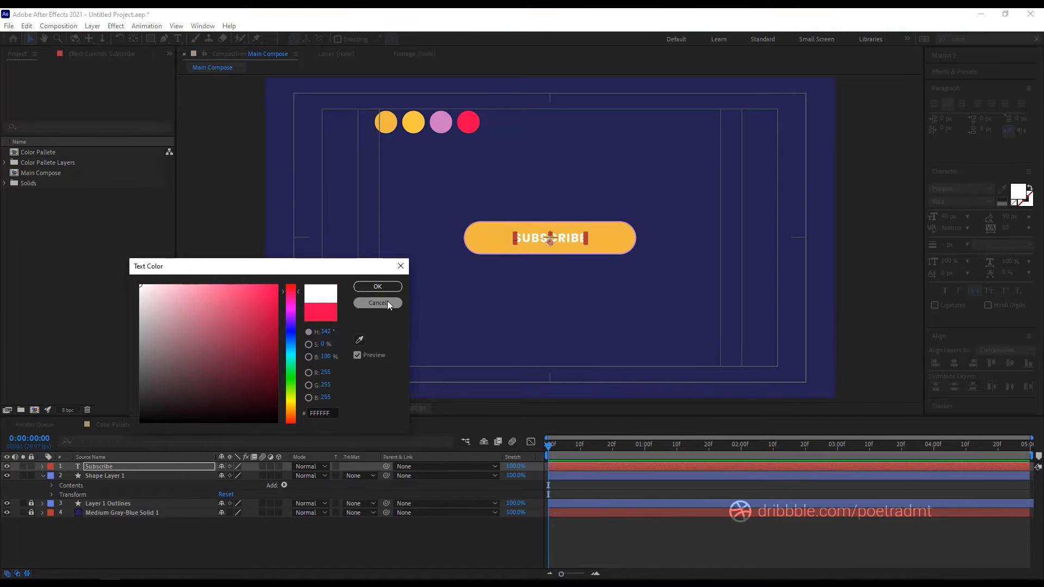
left_click(381, 287)
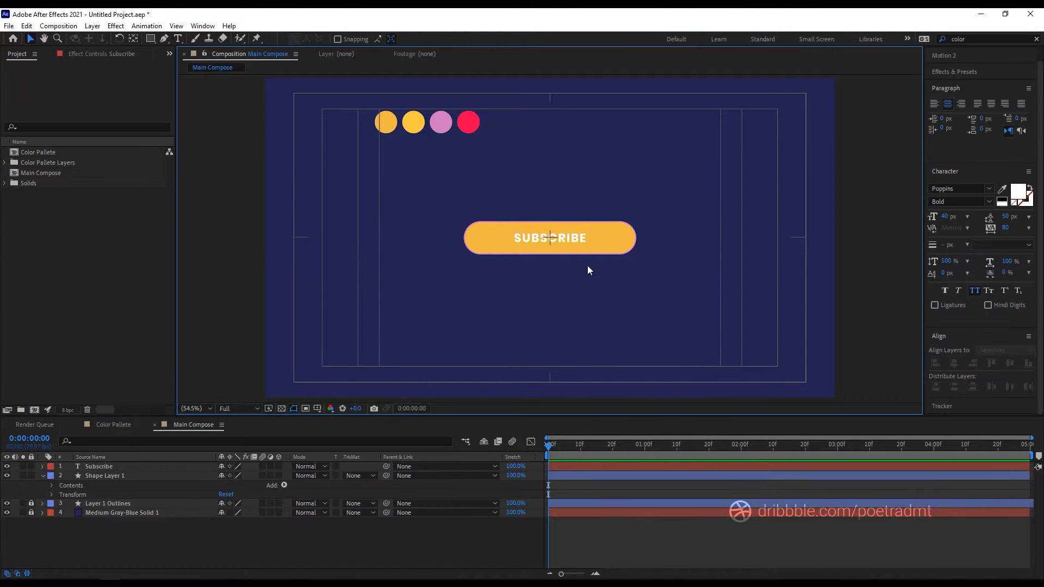
Add a Drop Shadow layer style to the button's Shape Layer 1.
left_click(619, 240)
left_click(631, 305)
left_click(618, 249)
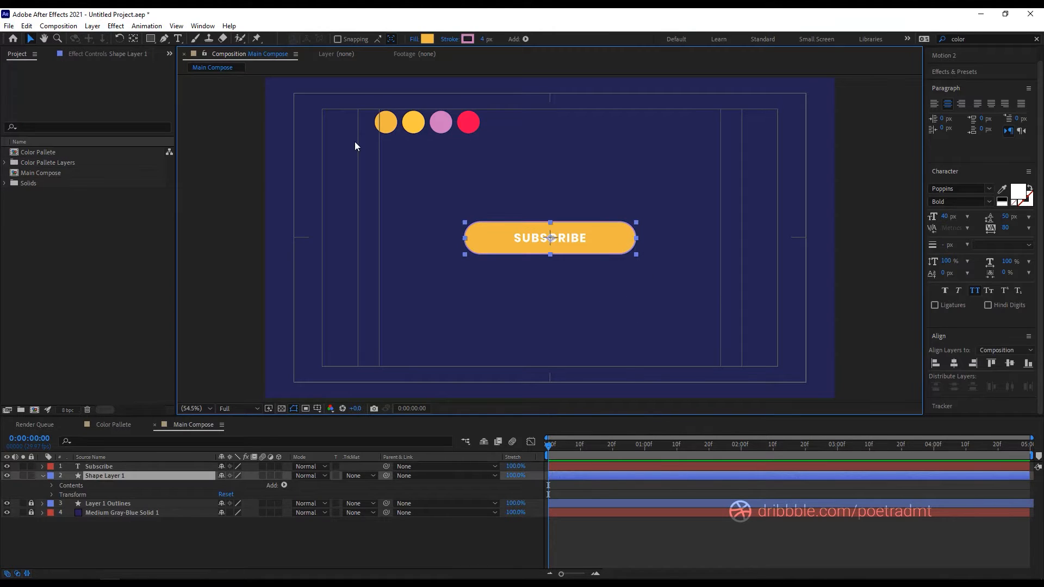
left_click(101, 26)
mouse_move(200, 301)
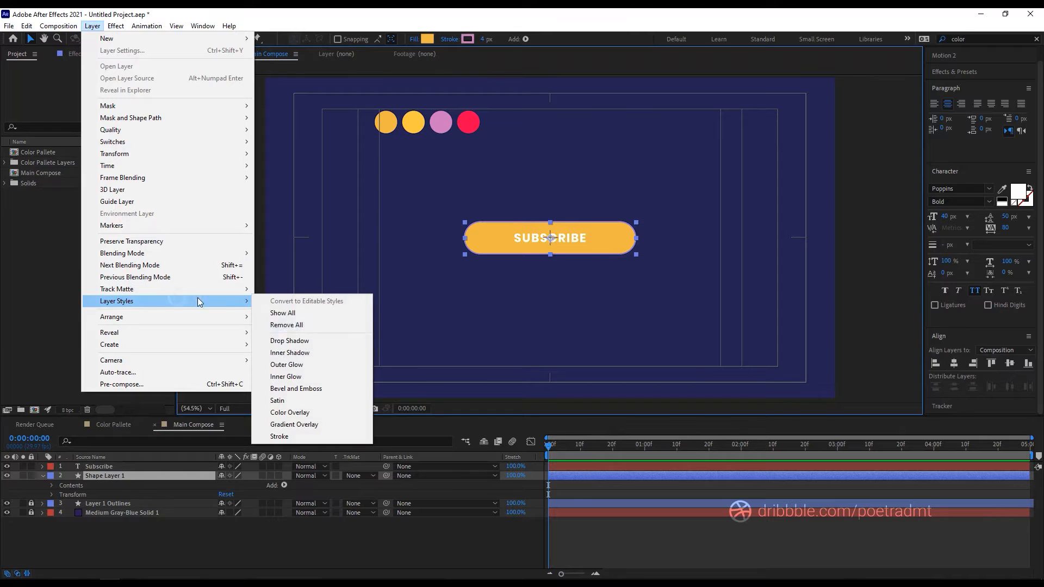
left_click(294, 340)
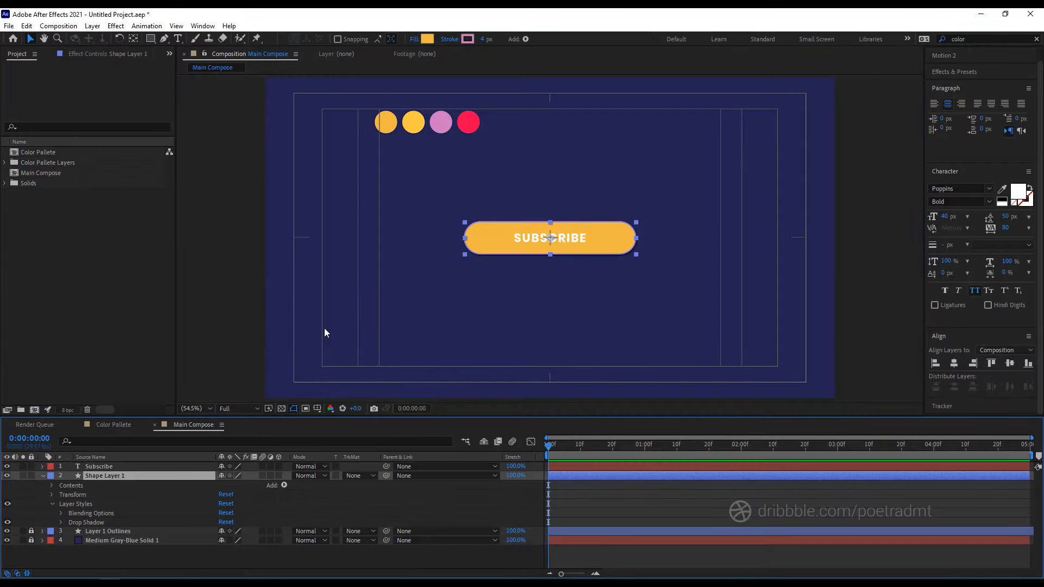
Set the button's drop shadow size to 0 and its distance to 20.
left_click(61, 522)
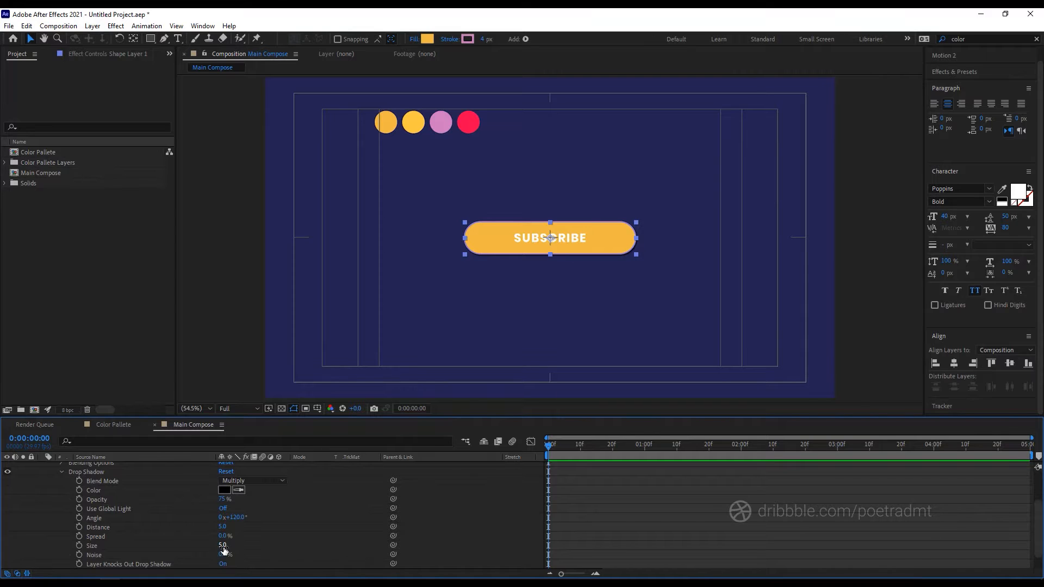
left_click_drag(223, 546, 236, 529)
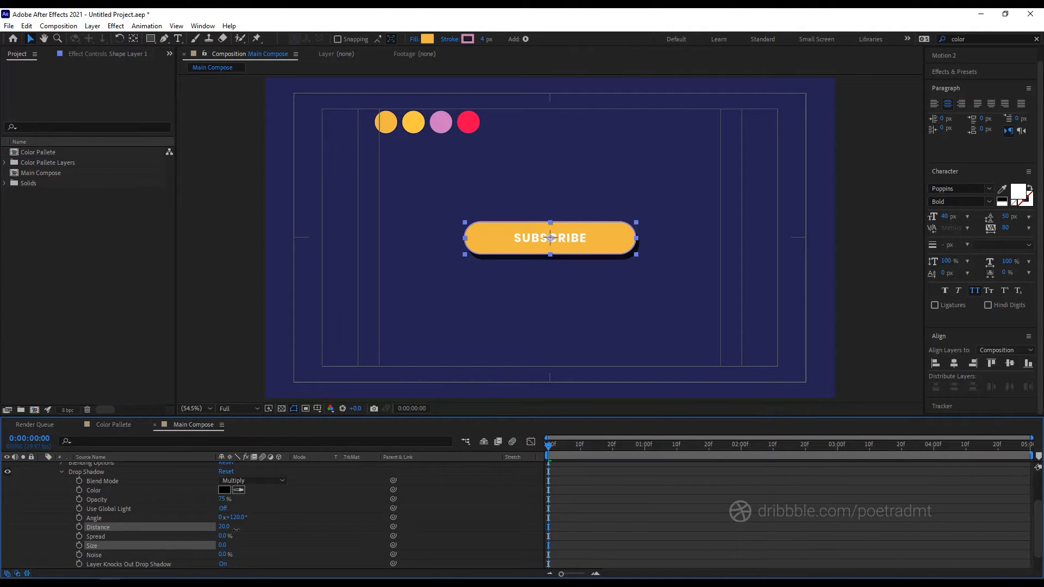
left_click(605, 340)
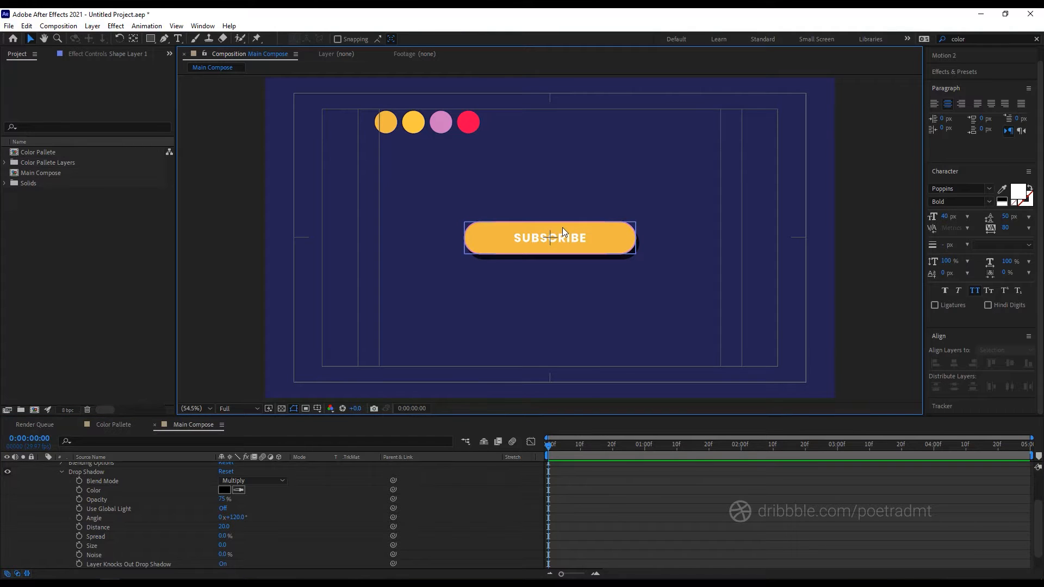
Set the drop shadow's blend mode to Normal and colour it with the red sampled from the palette's last circle.
left_click(562, 227)
left_click(251, 480)
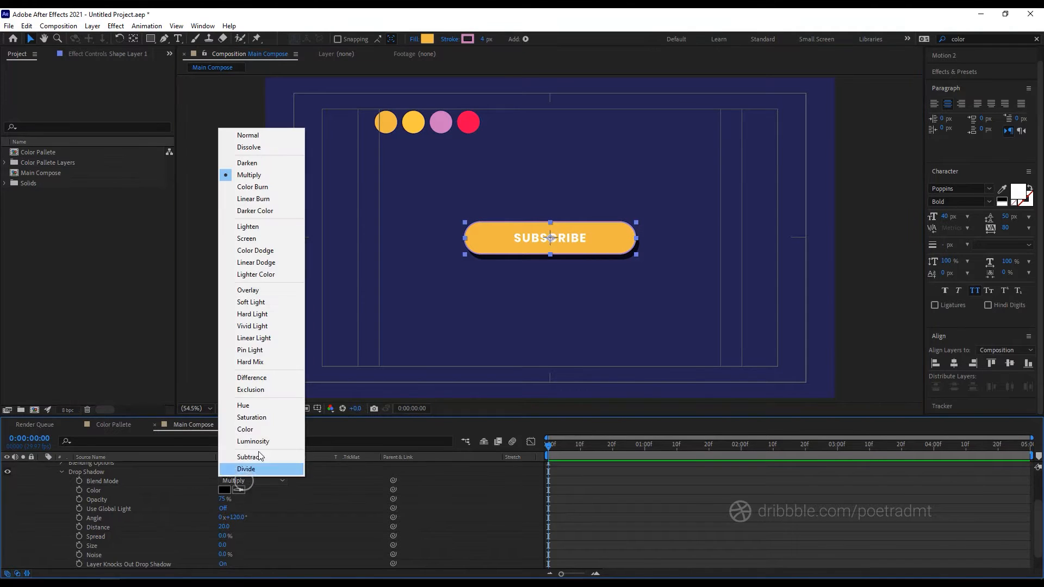
left_click(266, 134)
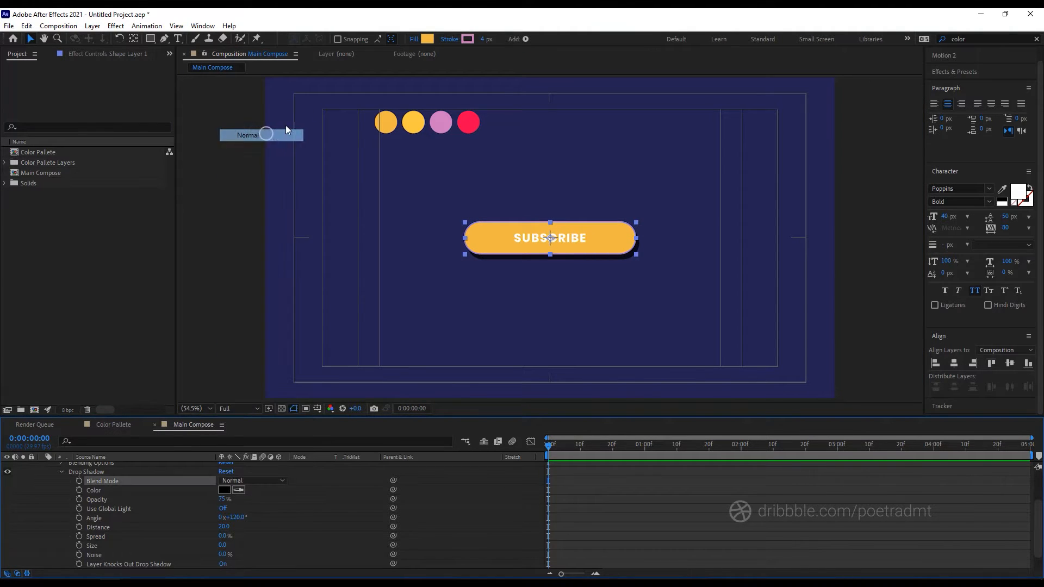
left_click(238, 490)
left_click(470, 121)
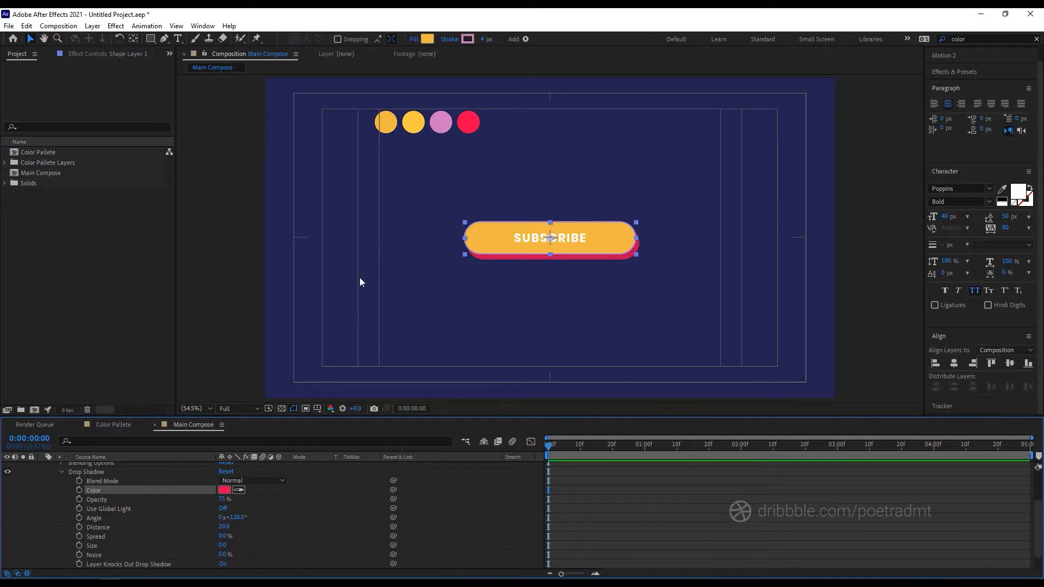
Set the drop shadow's opacity to 100% and its angle to 125°, and preview the composition.
left_click(343, 471)
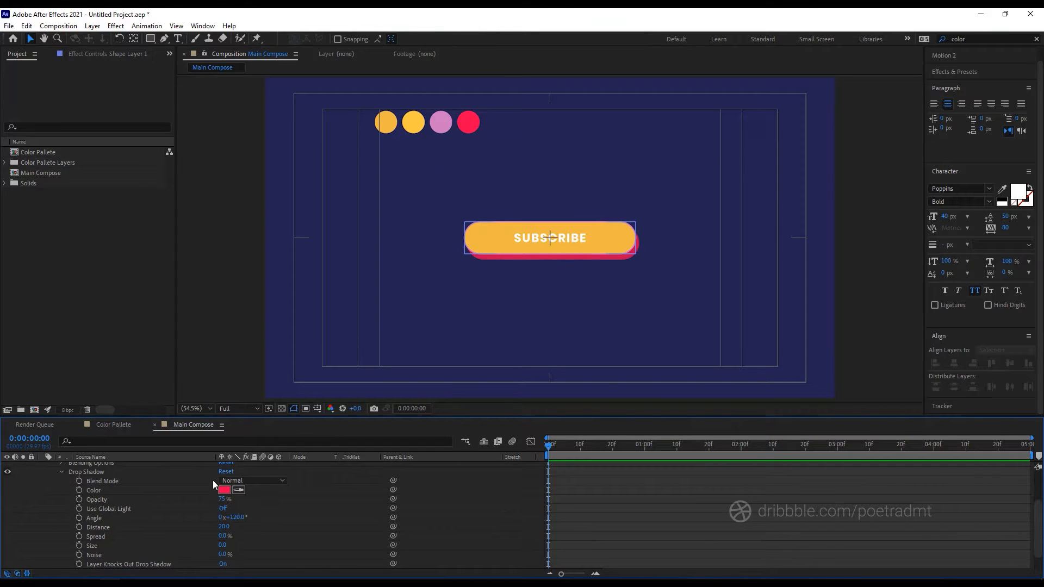
left_click_drag(221, 499, 364, 499)
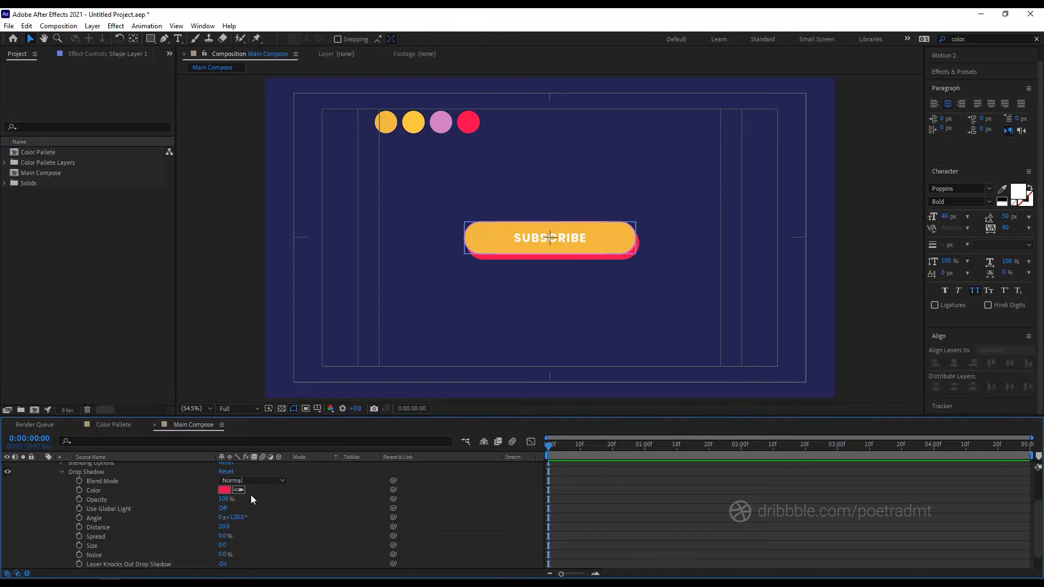
left_click_drag(233, 518, 243, 518)
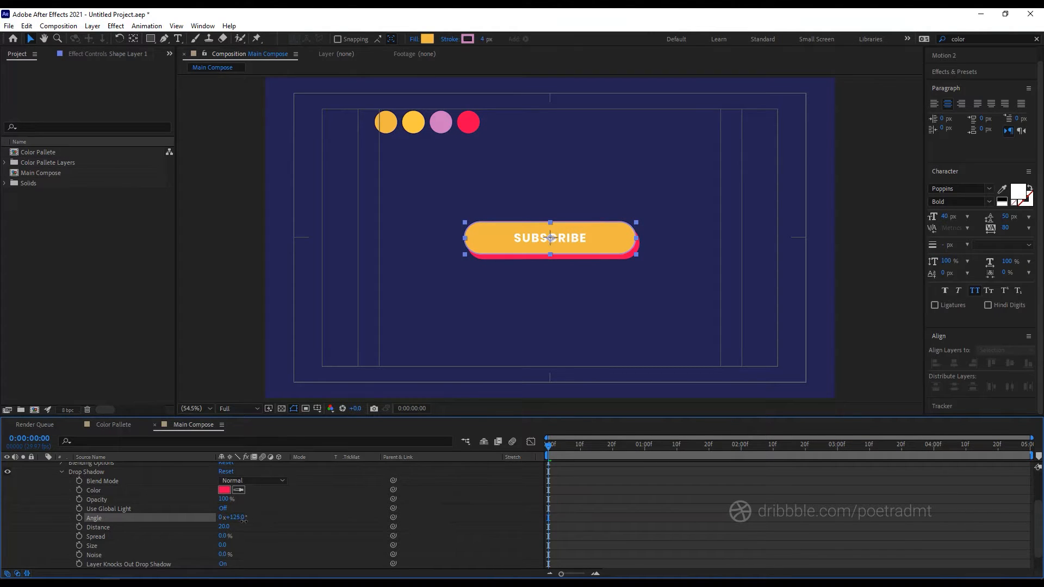
key("space")
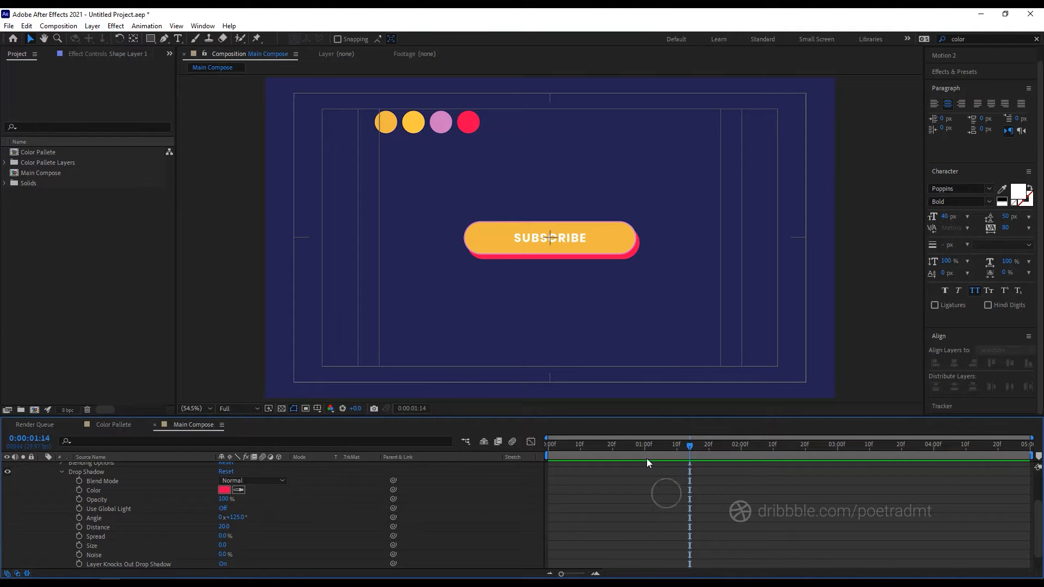
key("space")
Collapse the layer properties and change the label colour of the Subscribe and Shape Layer 1 layers to brown.
scroll(351, 489, "up", 3)
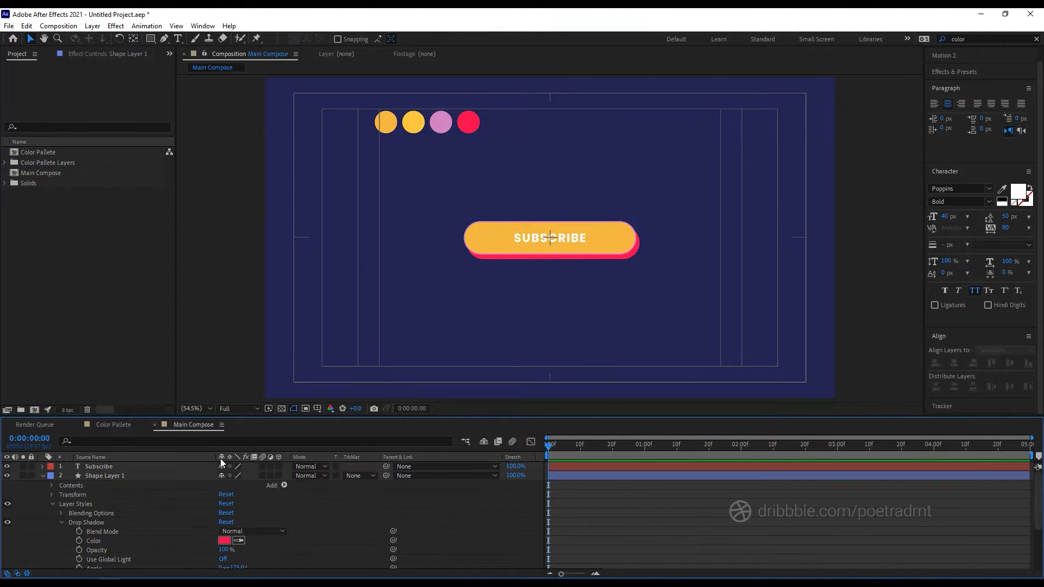
left_click(42, 476)
left_click(43, 466)
left_click(43, 467)
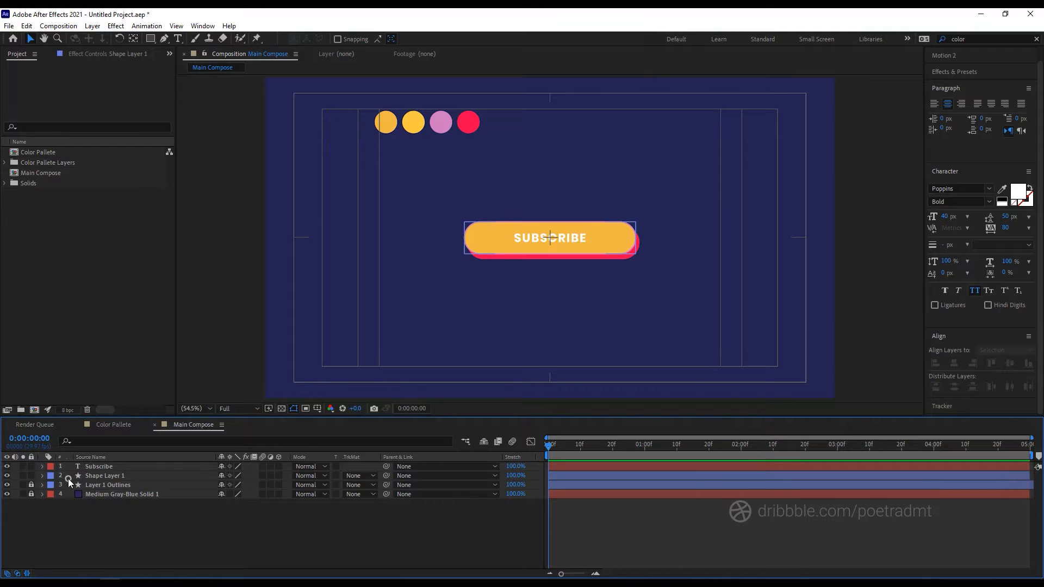
left_click(90, 475)
left_click(99, 464, "shift")
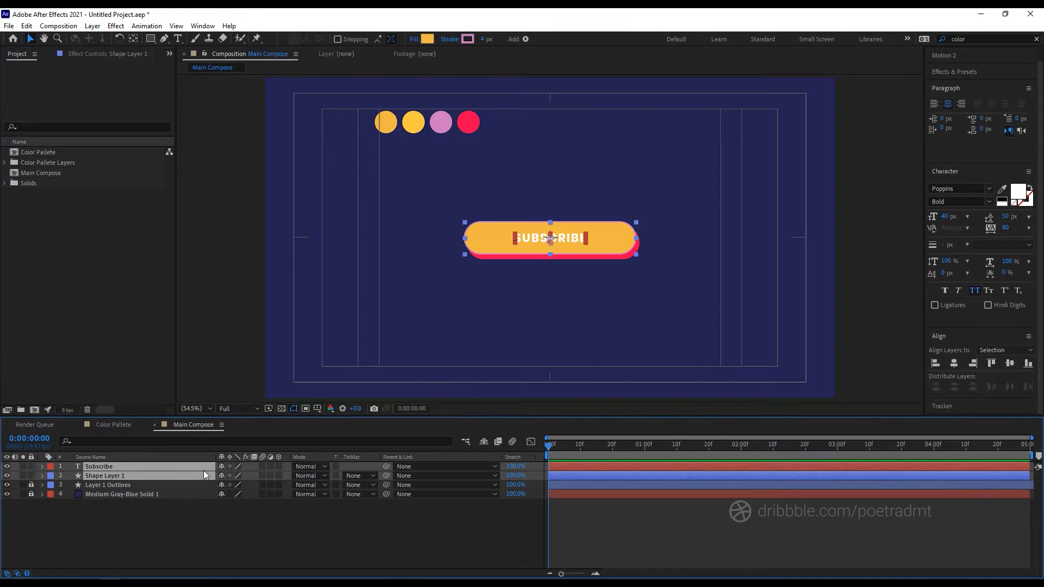
left_click(54, 471)
left_click(71, 415)
left_click(98, 508)
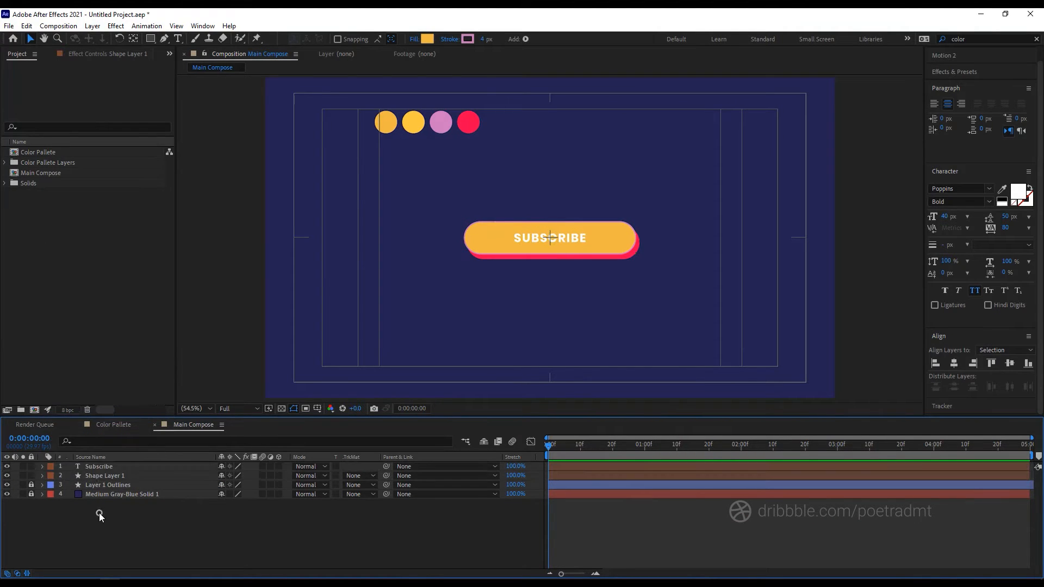
Add a Size keyframe at frame 0 to Rectangle Path 1 of Shape Layer 1.
left_click(74, 475)
left_click(41, 476)
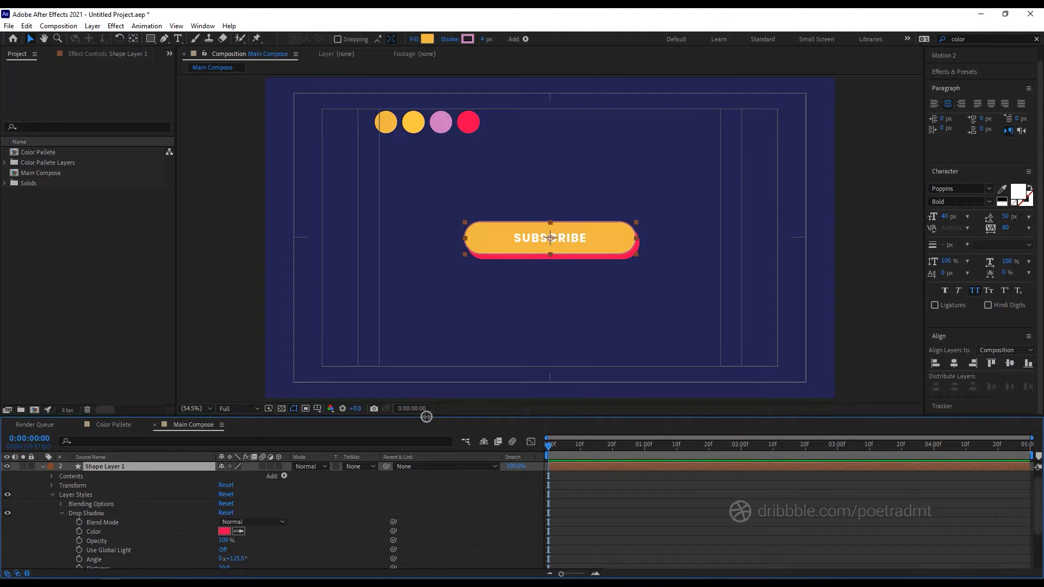
left_click_drag(426, 416, 427, 385)
left_click(311, 302)
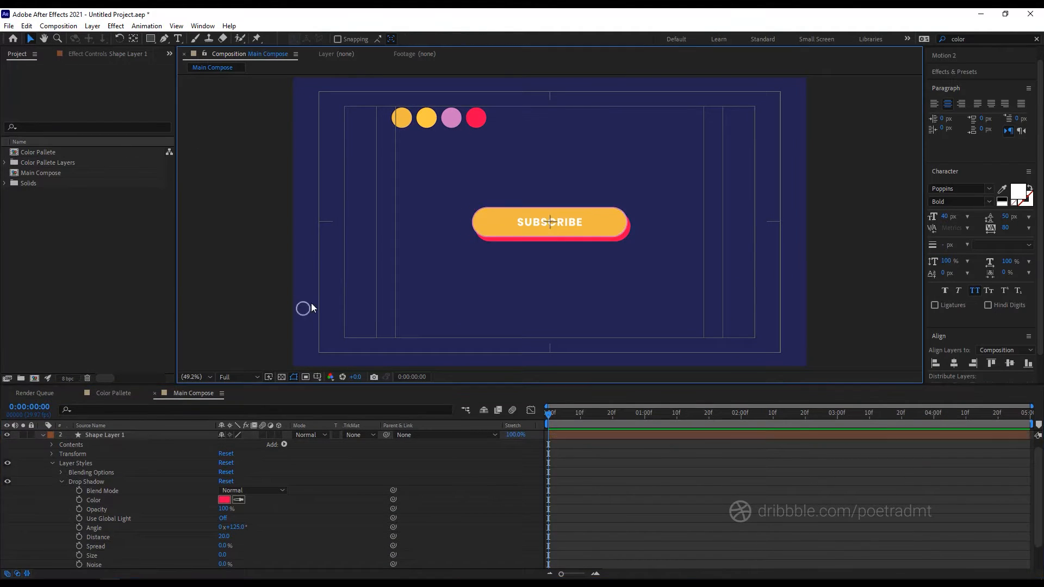
left_click(518, 234)
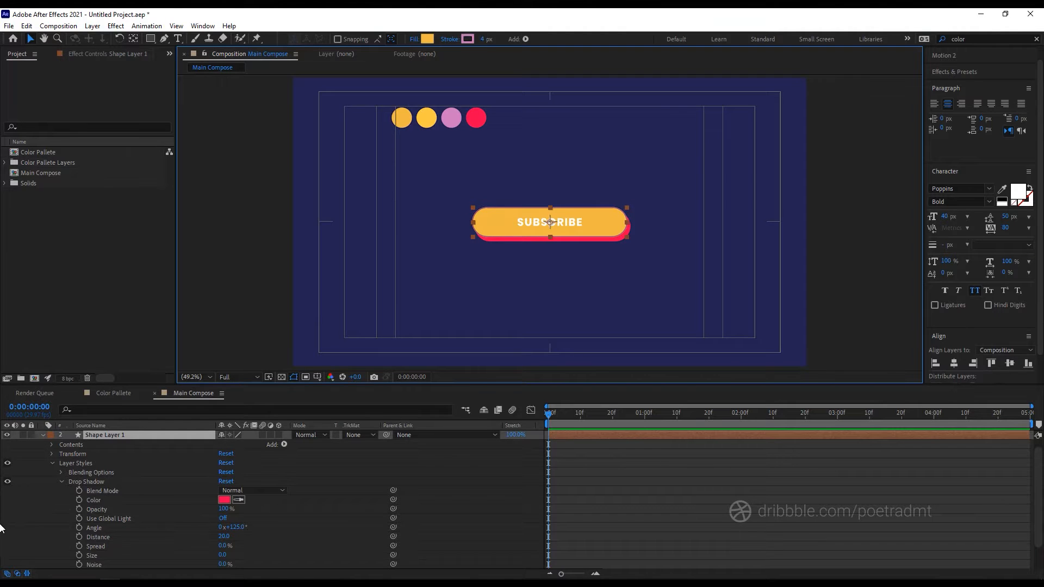
left_click(52, 445)
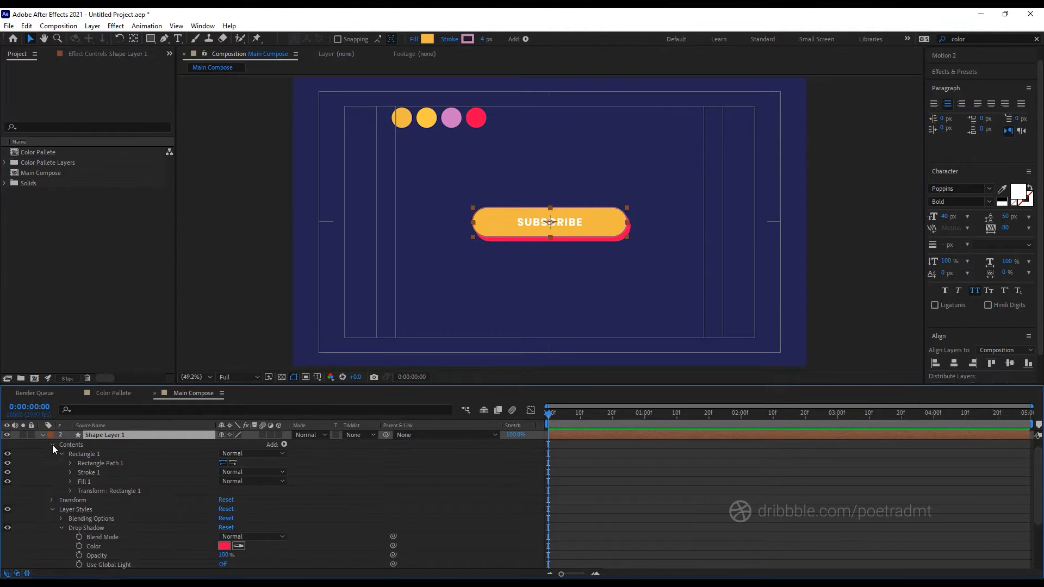
left_click(70, 463)
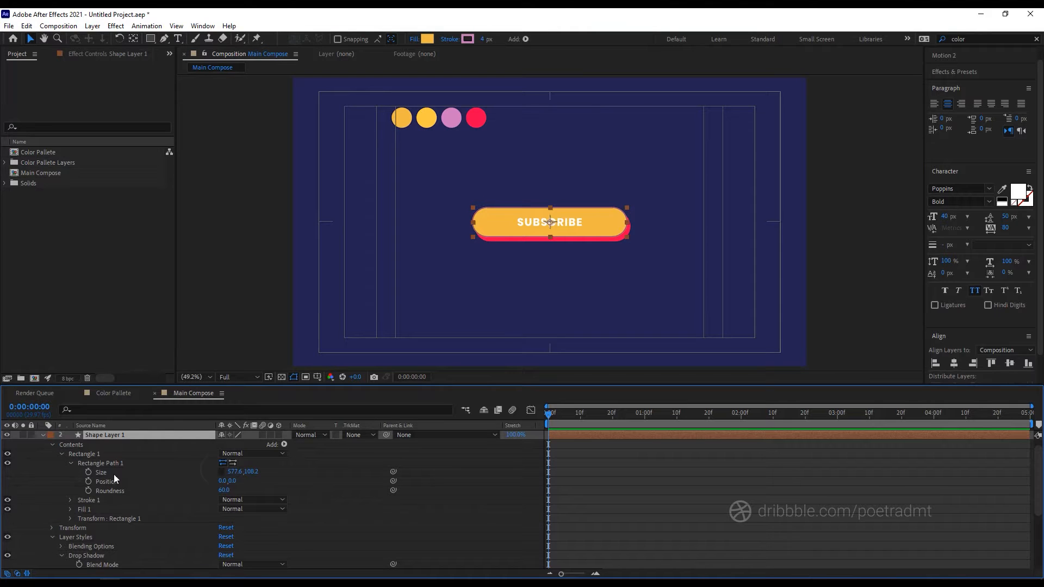
left_click(88, 472)
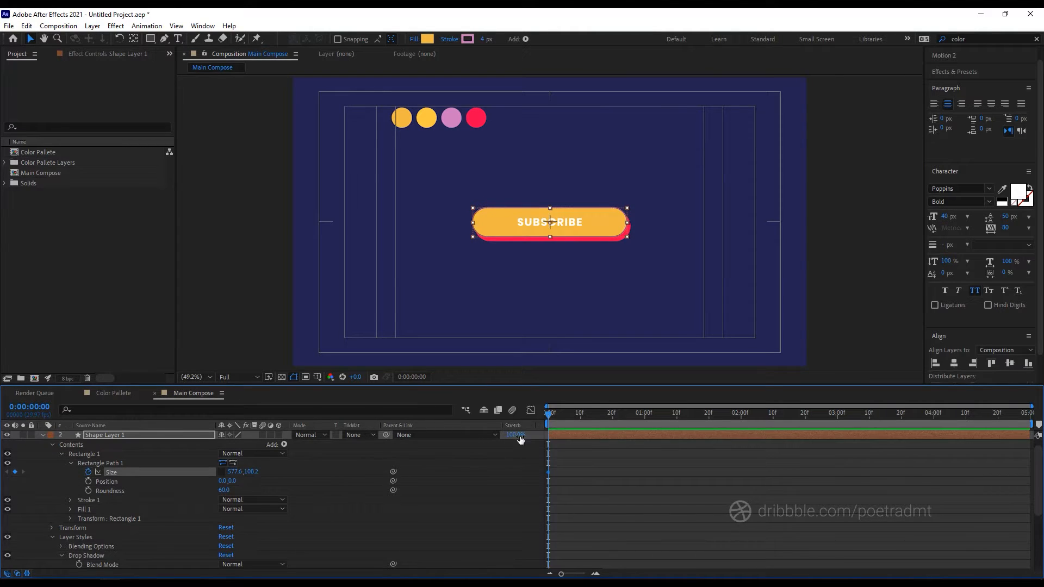
Reduce the button rectangle's width to 409.6 and move its Size keyframe to 20 frames.
left_click_drag(233, 471, 163, 480)
left_click(575, 478)
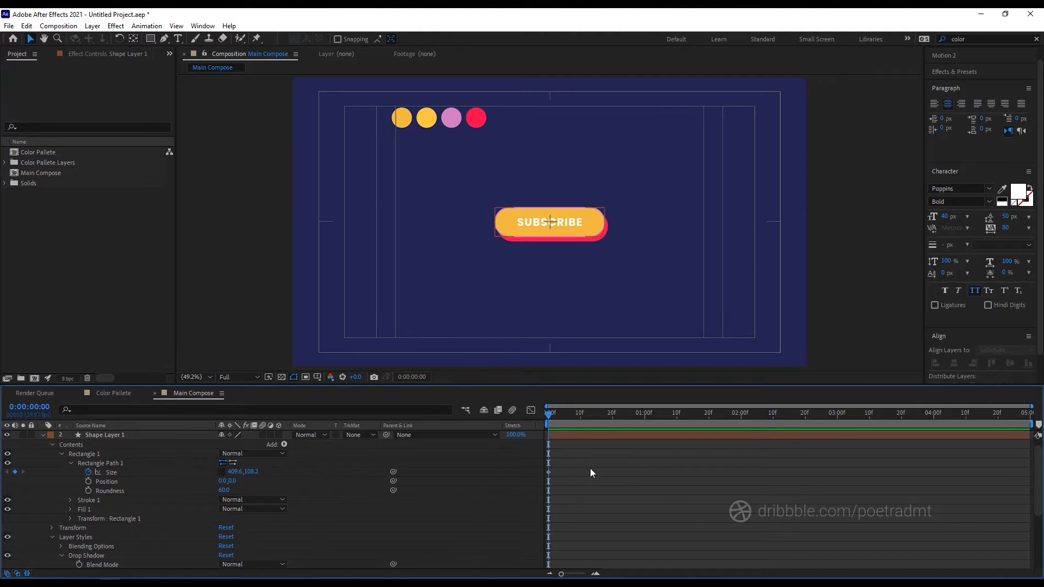
left_click_drag(564, 411, 475, 420)
left_click(549, 473)
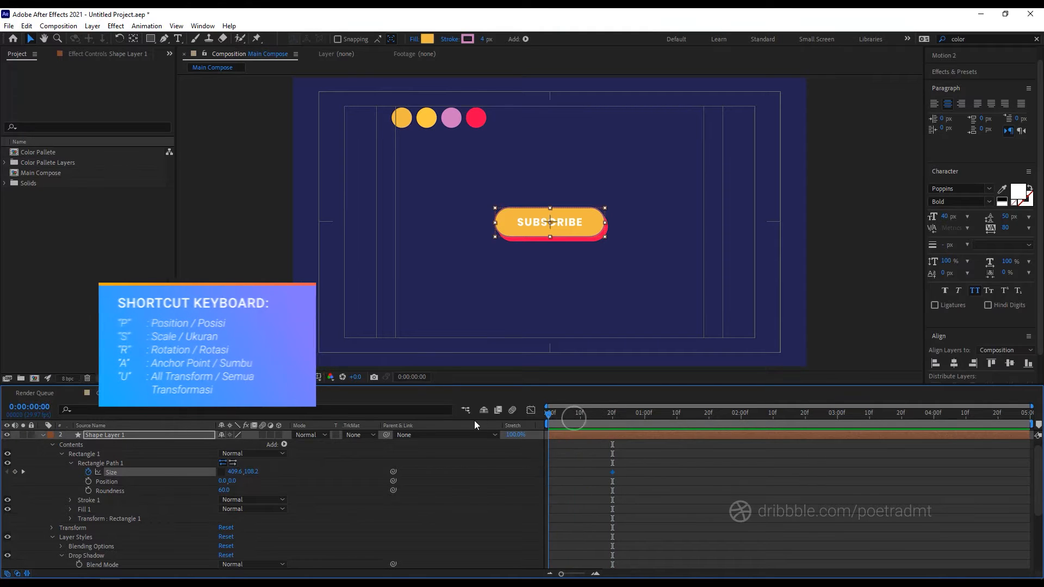
Keyframe the button rectangle's Size at 0, 0 at frame 0.
left_click(232, 472)
type("0")
key("Return")
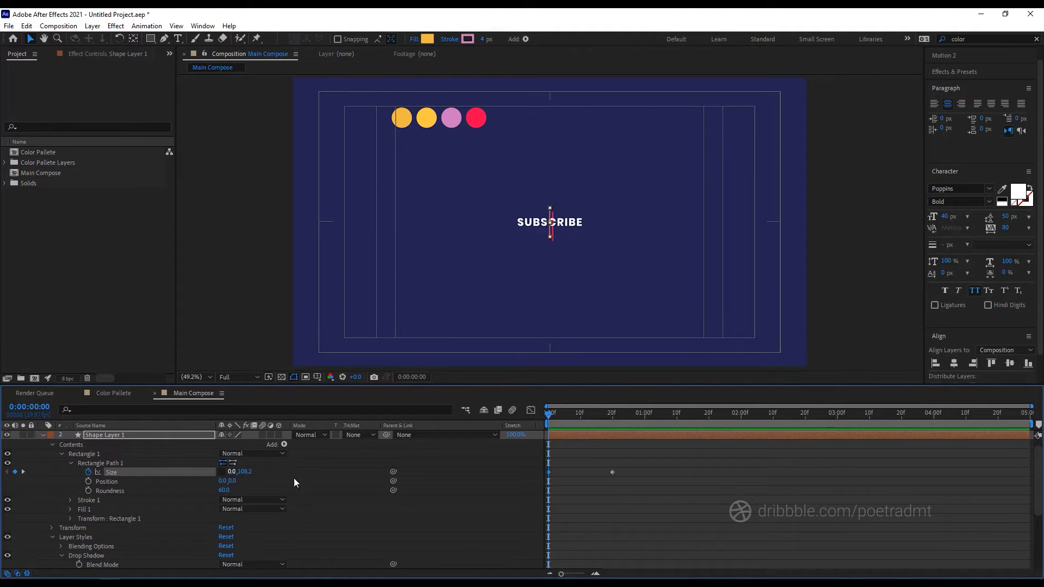
left_click(627, 480)
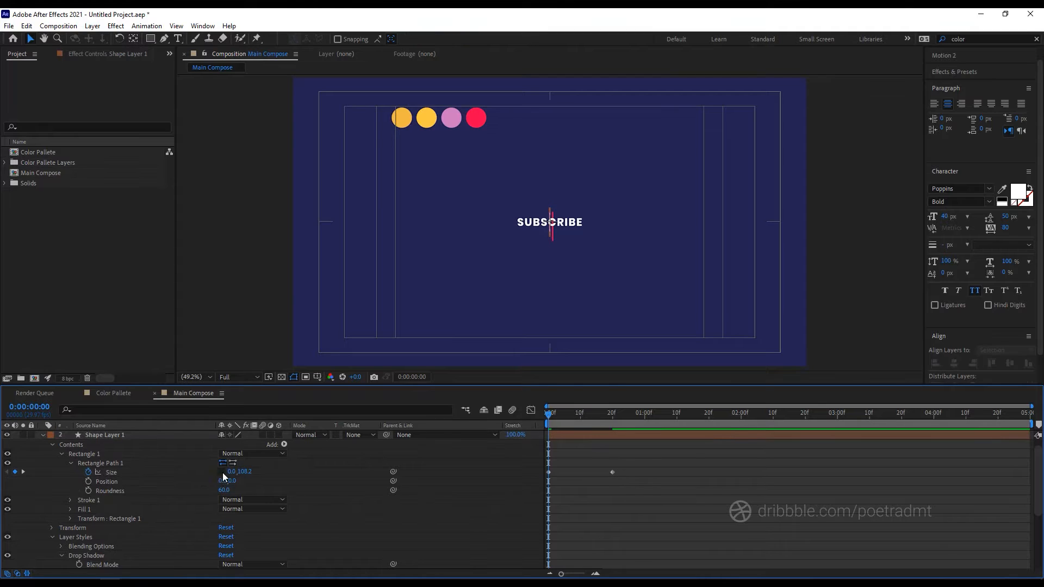
left_click(248, 472)
type("0")
key("Return")
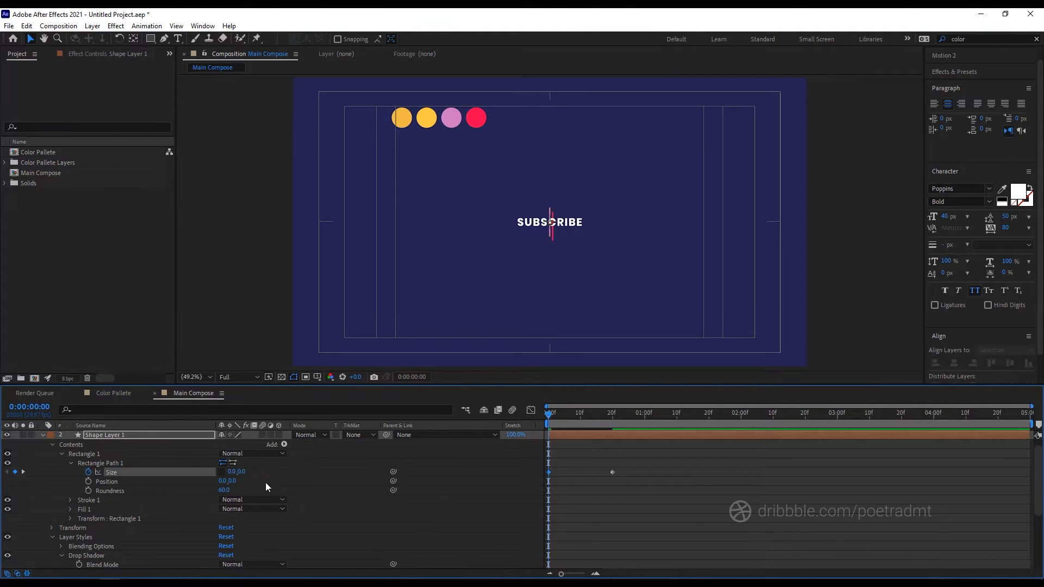
Apply Easy Ease to both Size keyframes of the button rectangle.
left_click_drag(630, 479, 549, 472)
right_click(550, 472)
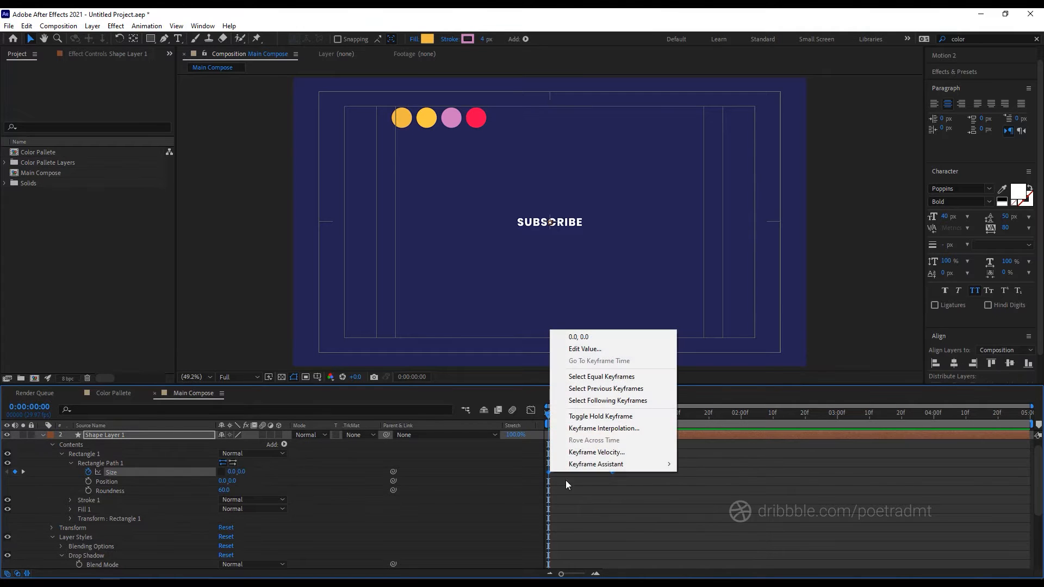
mouse_move(621, 465)
left_click(718, 501)
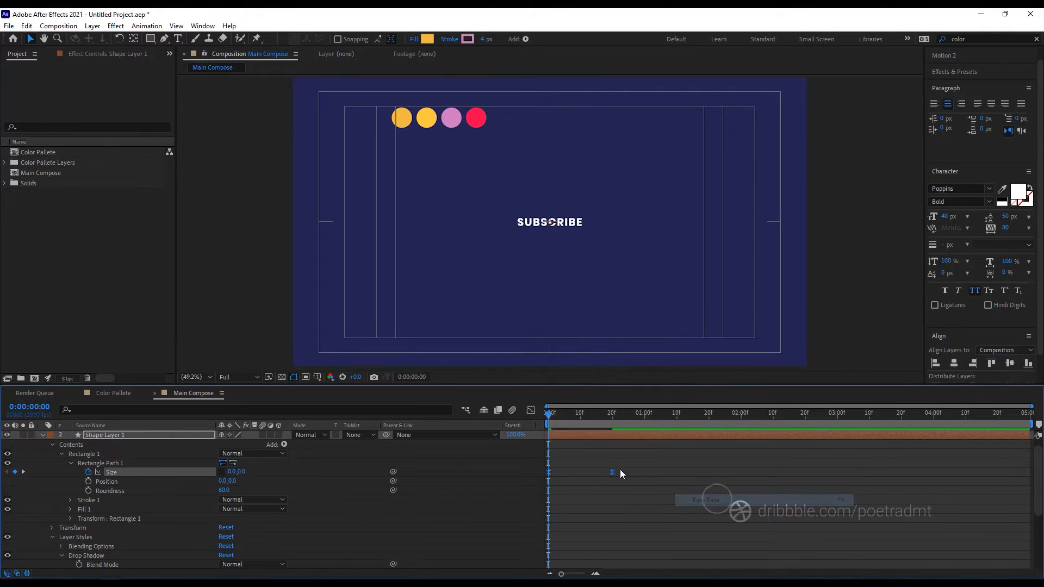
Reshape the button's Size speed curve into a sharp peak midway between its keyframes and preview the growth.
left_click(531, 410)
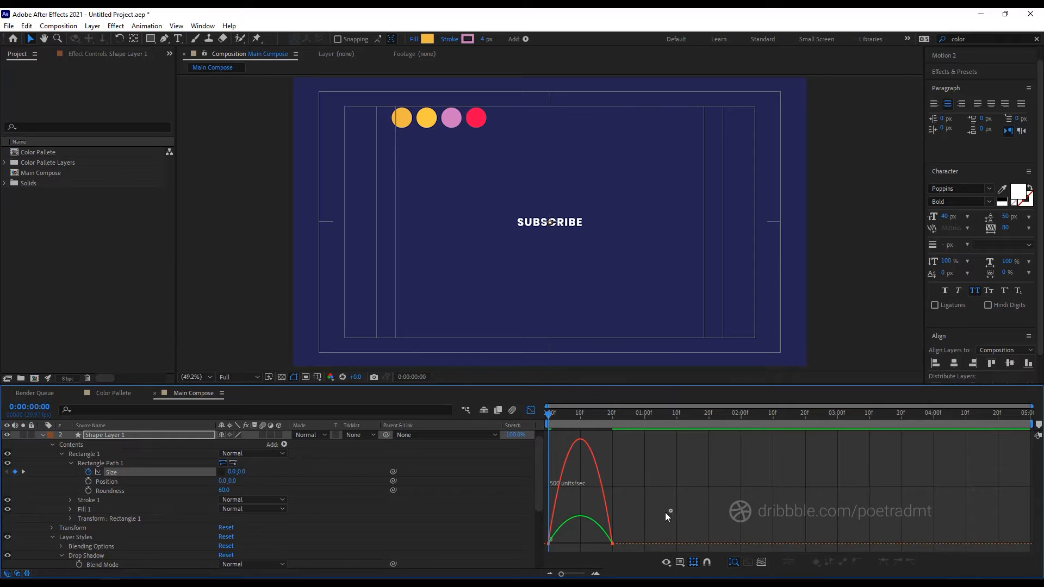
left_click_drag(665, 512, 587, 543)
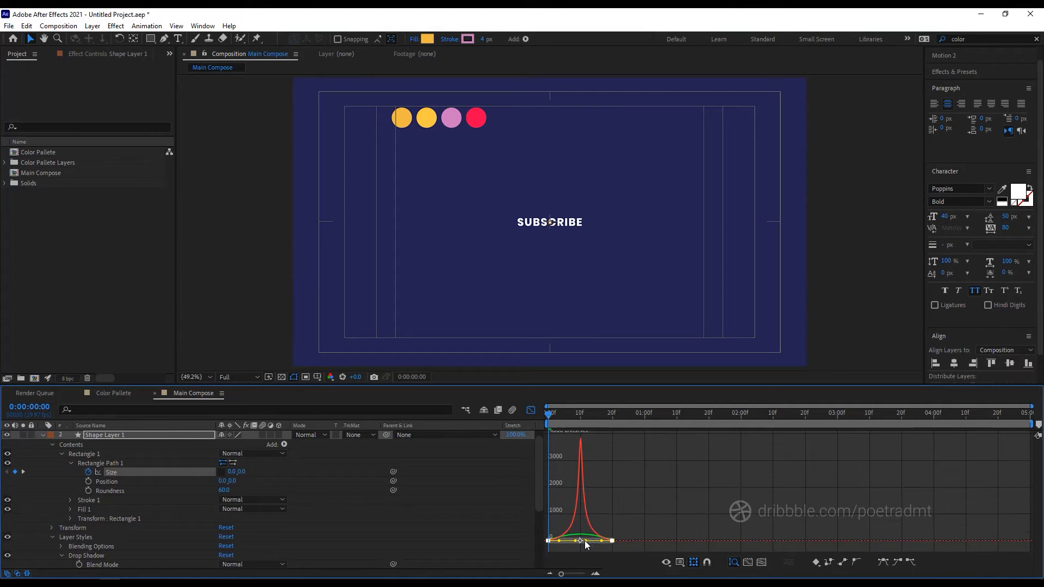
left_click(132, 482)
key("shift+F3")
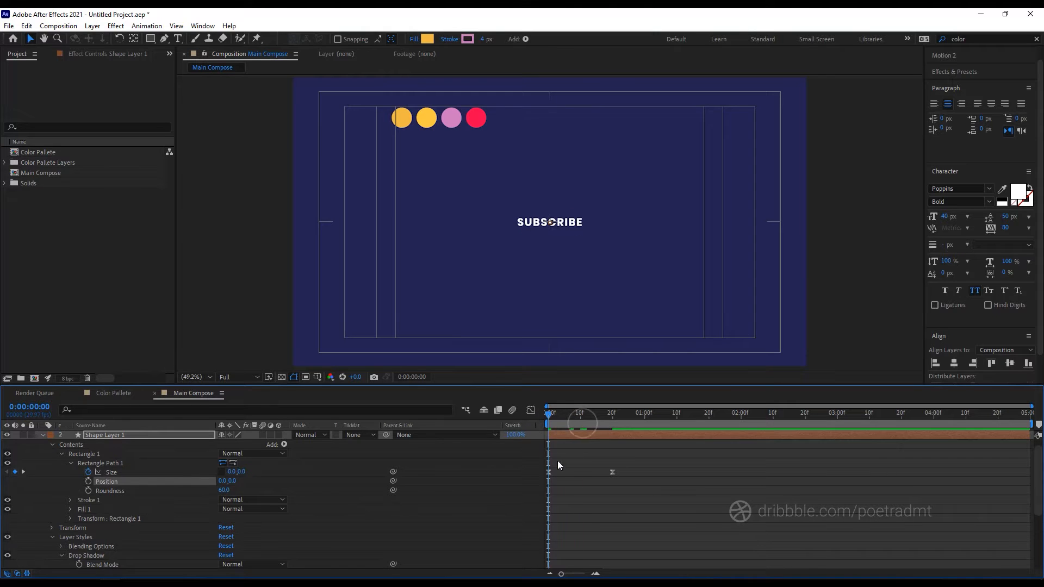
left_click(582, 481)
key("space")
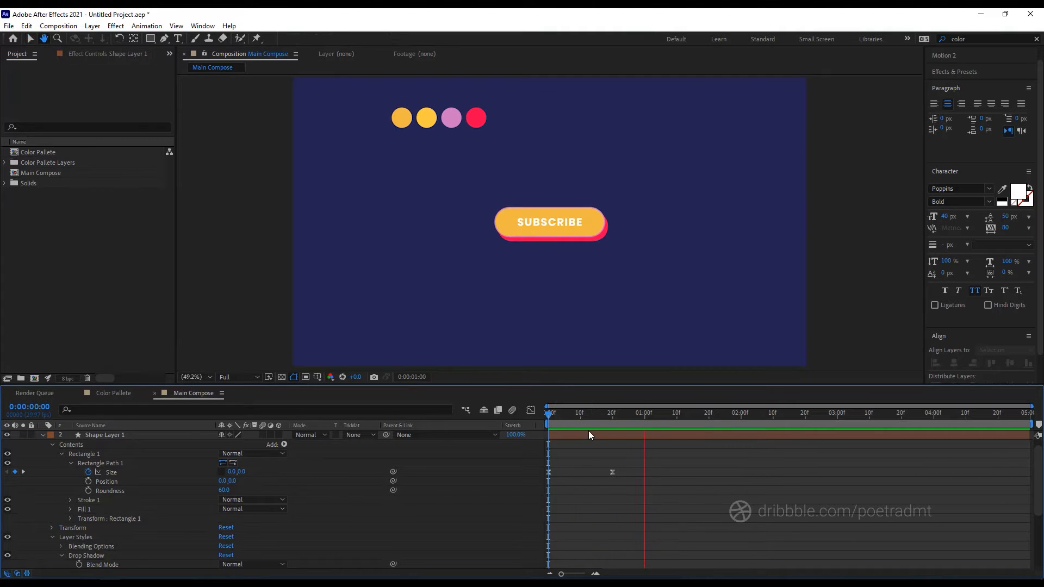
left_click_drag(565, 414, 613, 414)
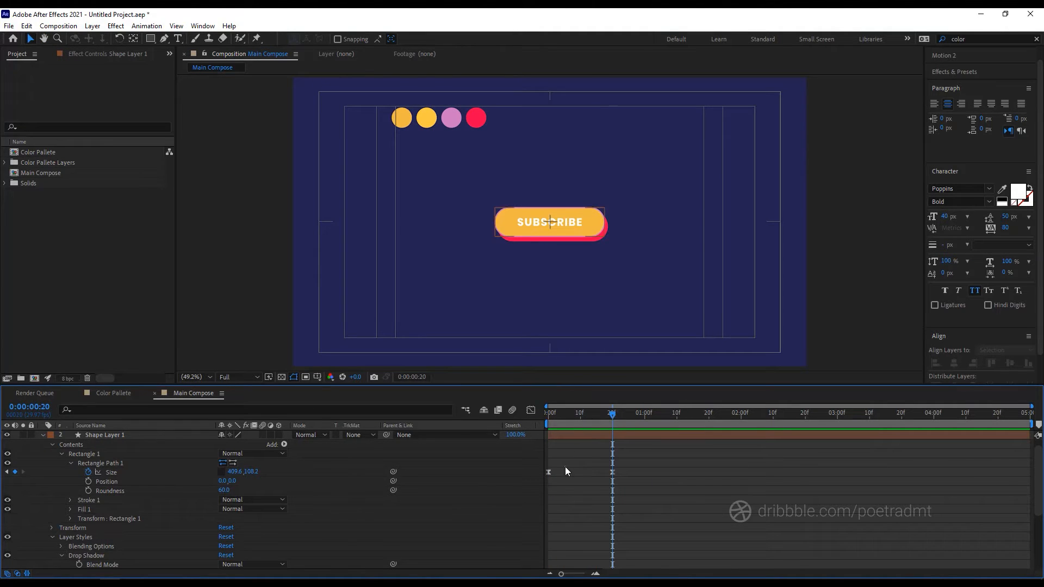
Add a Position animator to the Subscribe text layer and set its Position to 0, 101.
left_click(74, 454)
left_click(71, 463)
left_click(62, 454)
left_click(52, 445)
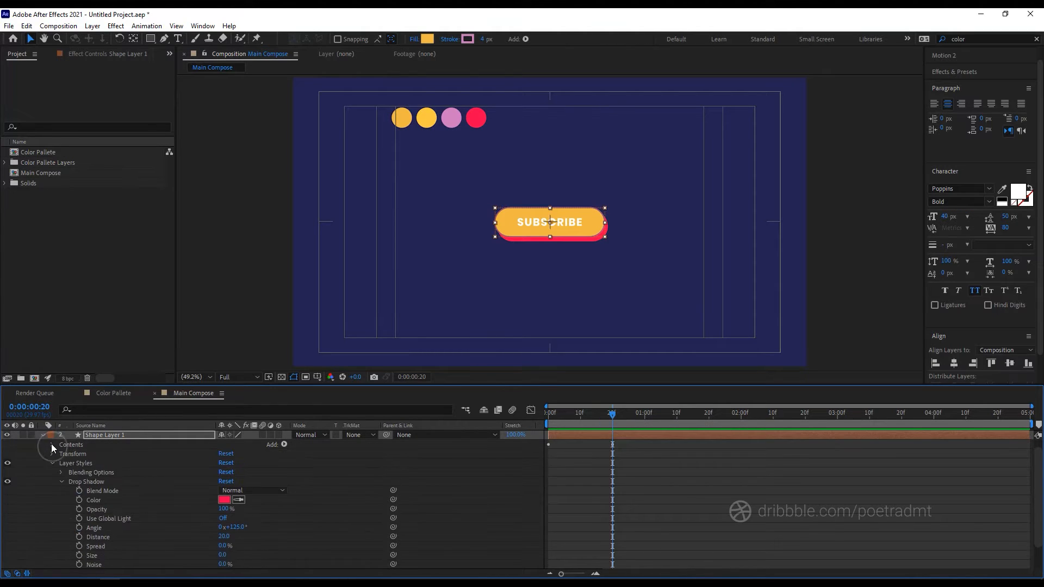
left_click(44, 437)
left_click(106, 436)
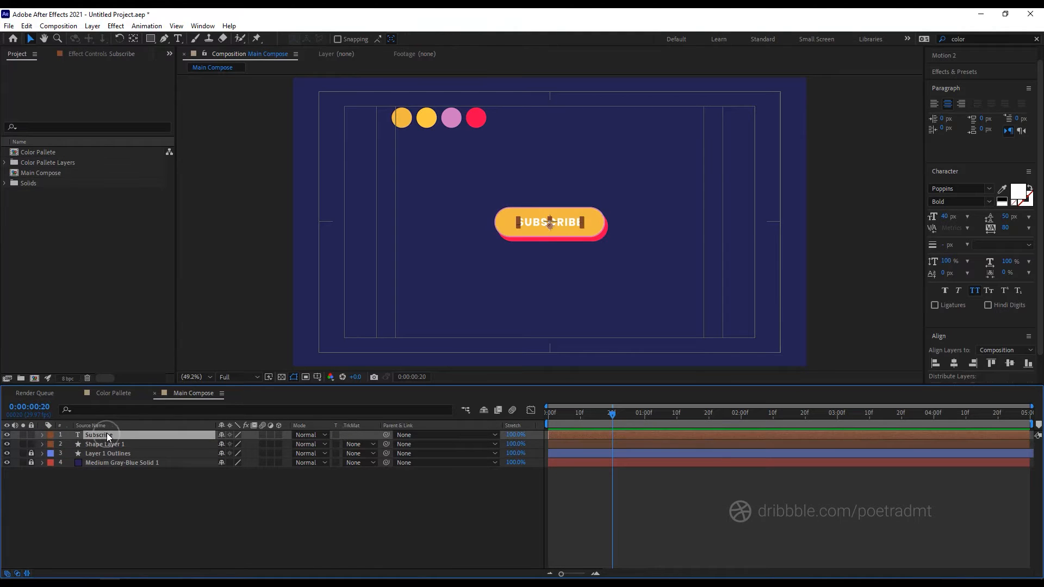
left_click(132, 496)
left_click(93, 434)
left_click(40, 434)
left_click(283, 445)
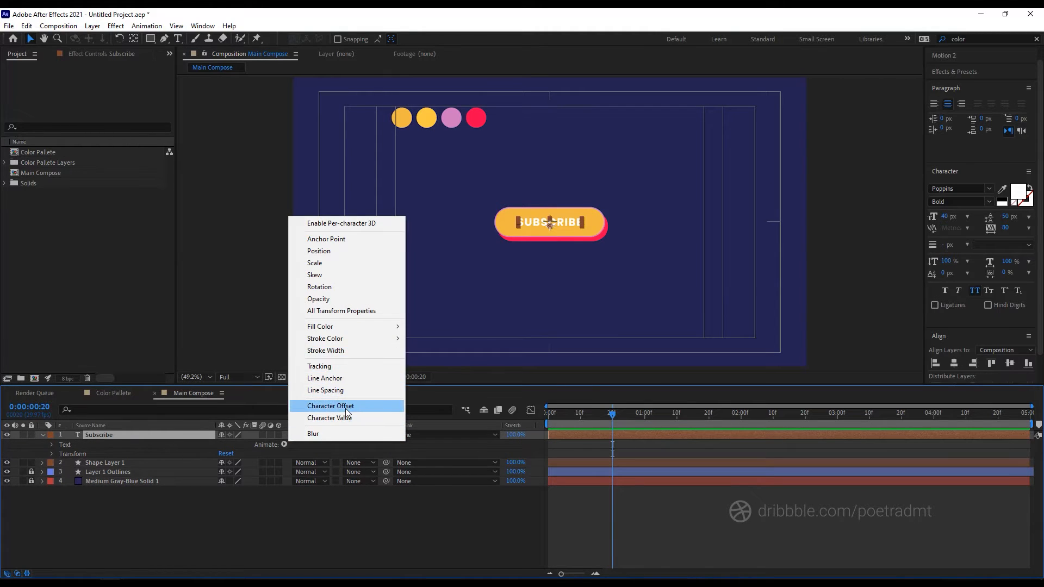
left_click(325, 251)
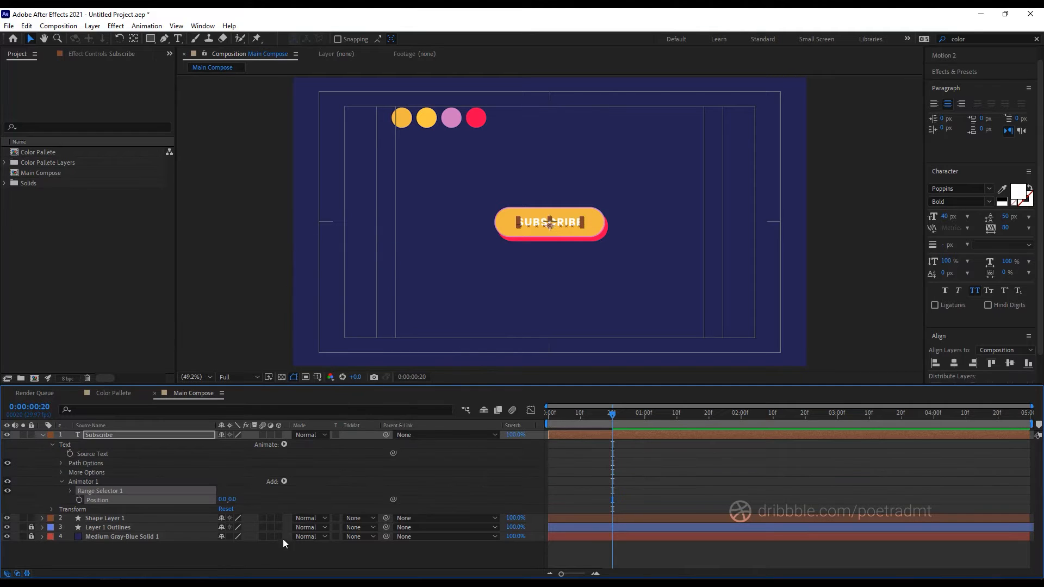
left_click_drag(229, 500, 288, 501)
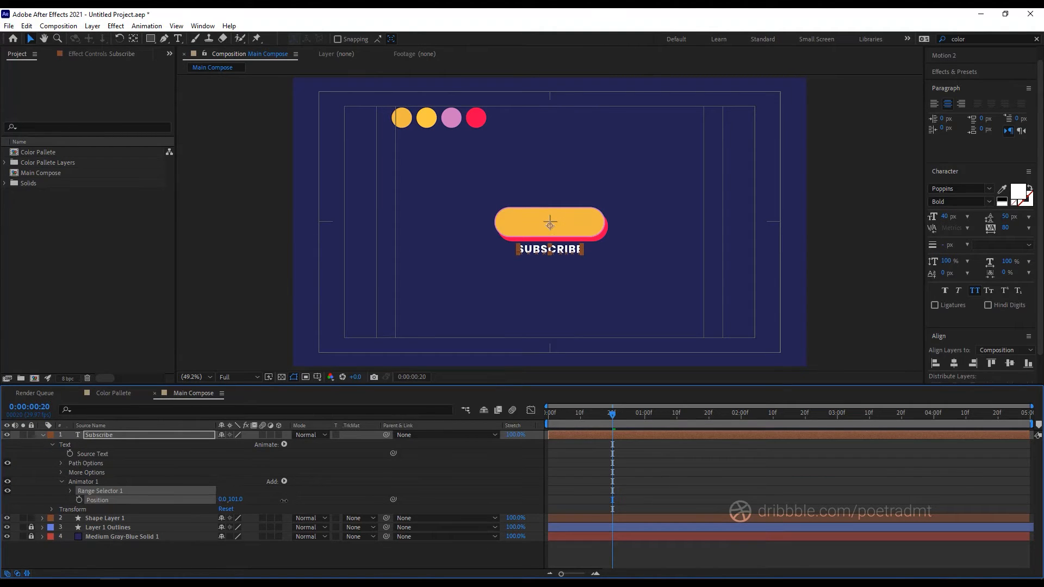
Set the Shape of the Subscribe text's Range Selector 1 to Ramp Up in its advanced options.
left_click(69, 492)
left_click(76, 527)
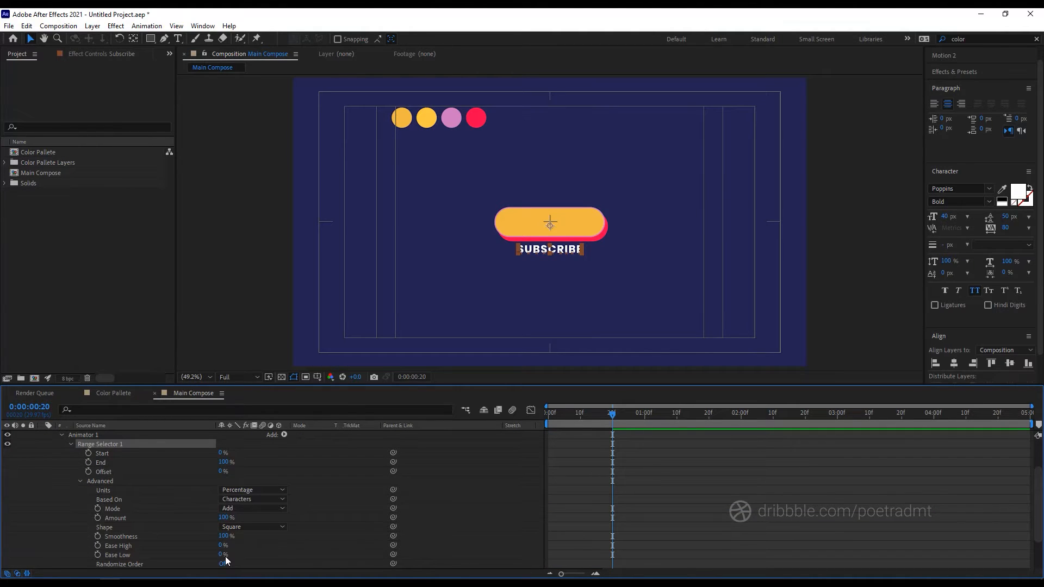
left_click(237, 527)
left_click(280, 470)
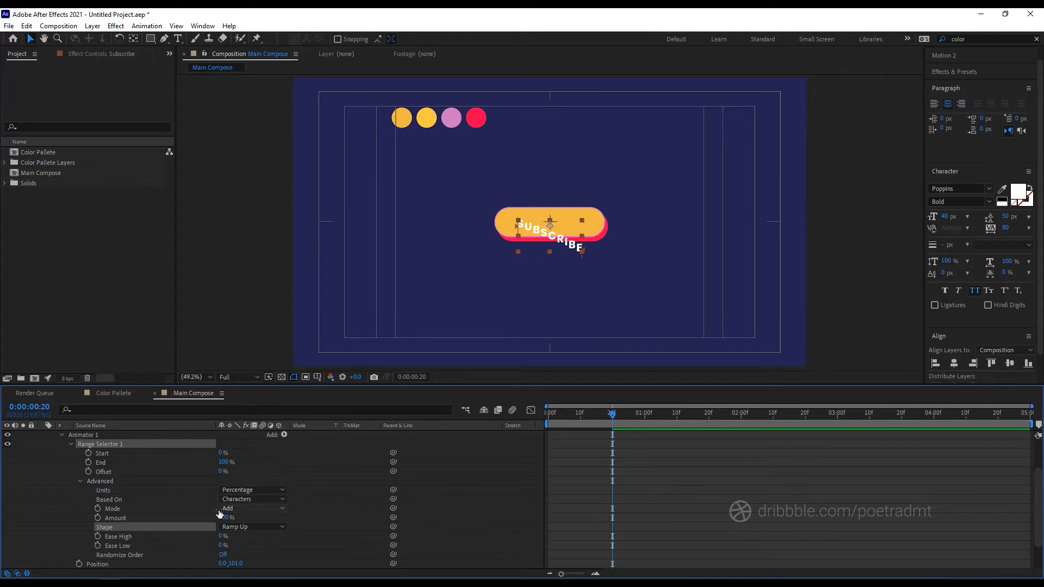
Keyframe the range selector's Offset at -100% on frame 10 and 100% at 1 second.
left_click_drag(224, 471, 158, 474)
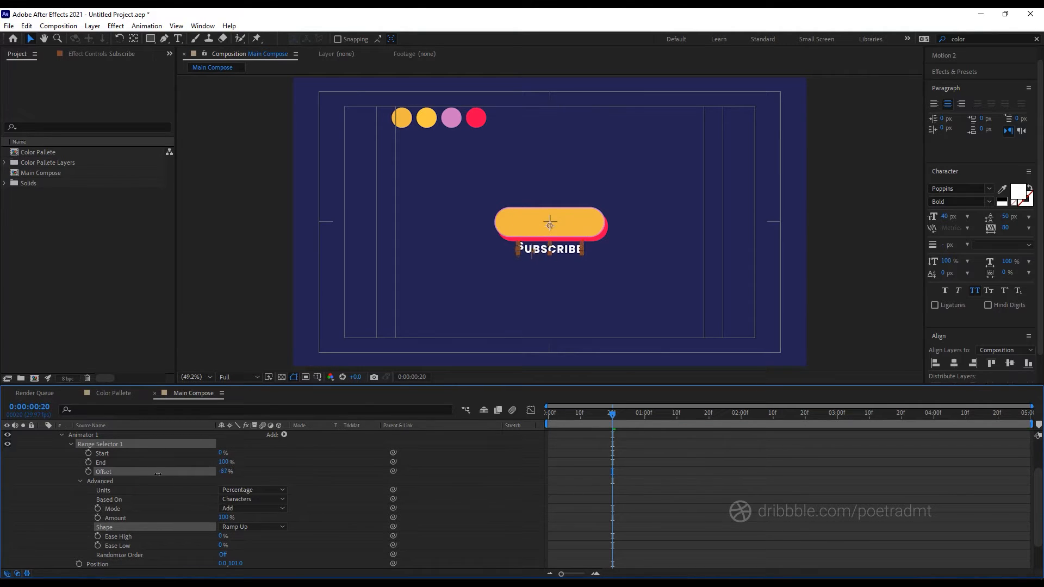
left_click(88, 471)
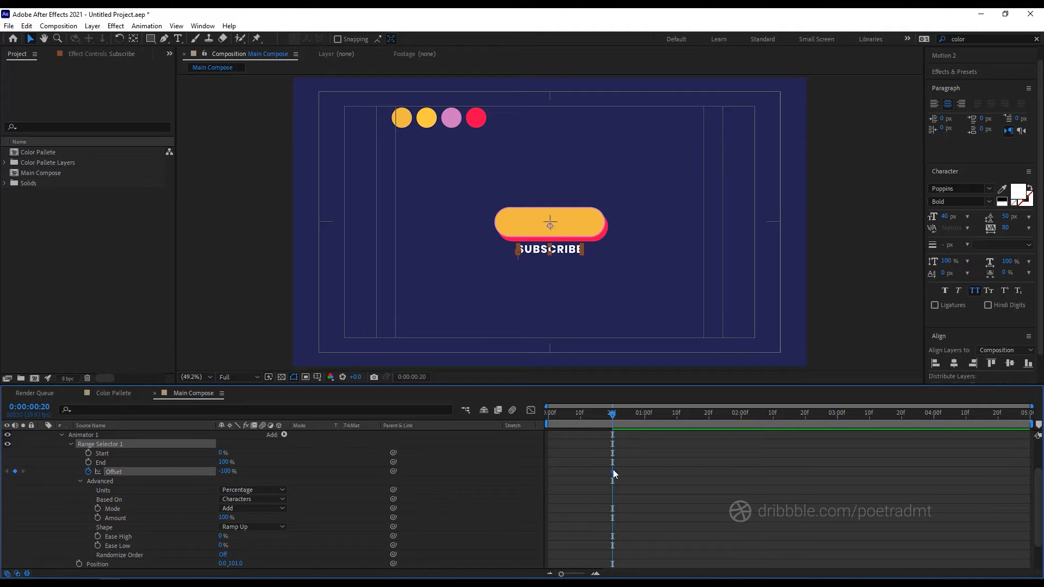
left_click_drag(613, 471, 579, 475)
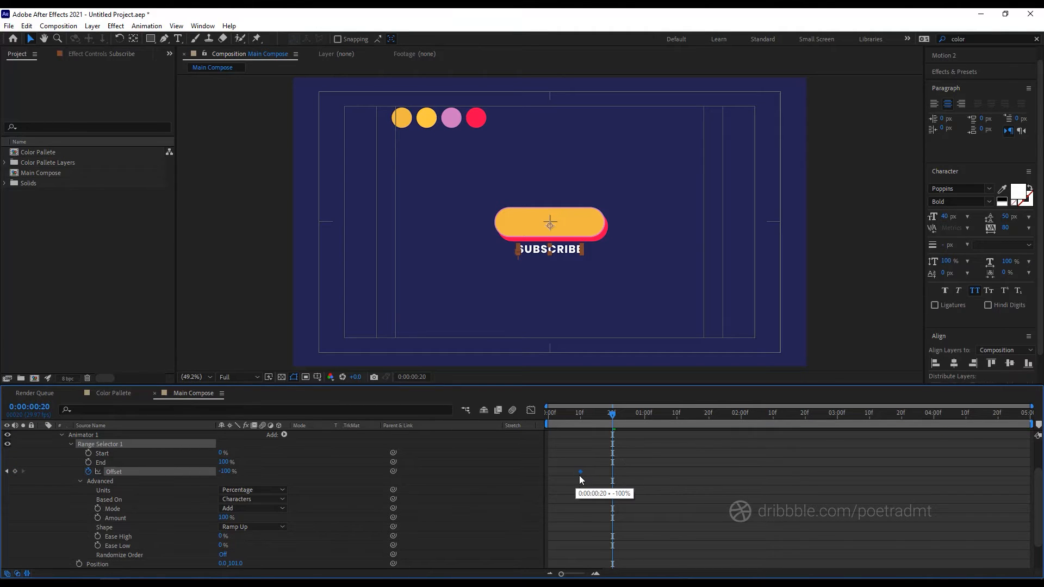
left_click_drag(572, 416, 646, 419)
left_click_drag(219, 472, 428, 465)
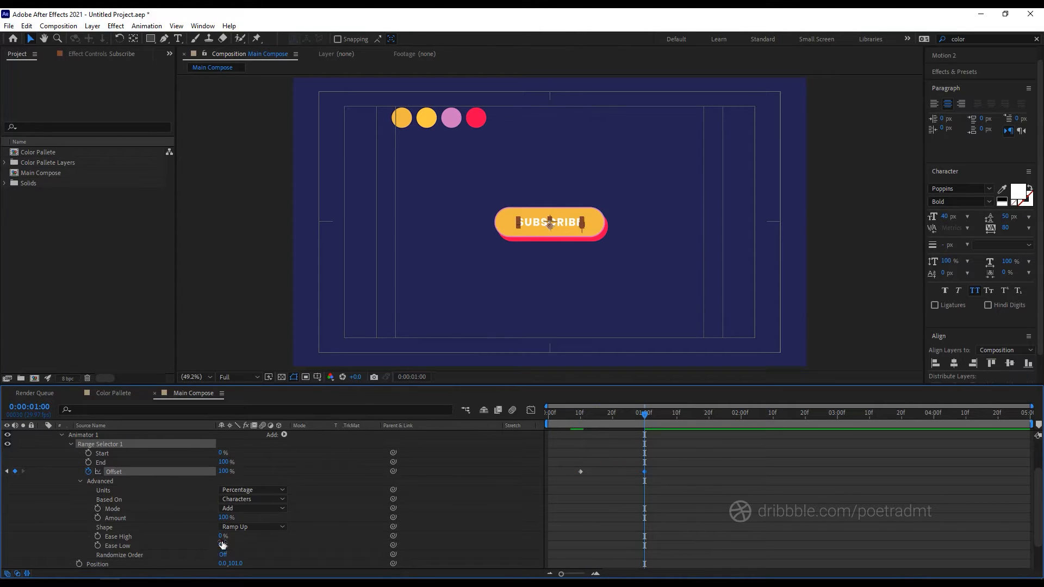
Set the range selector's Ease High to 63% and Ease Low to 64%, and turn on Randomize Order.
mouse_move(221, 538)
left_mouse_down()
mouse_move(234, 527)
mouse_move(236, 542)
left_mouse_up()
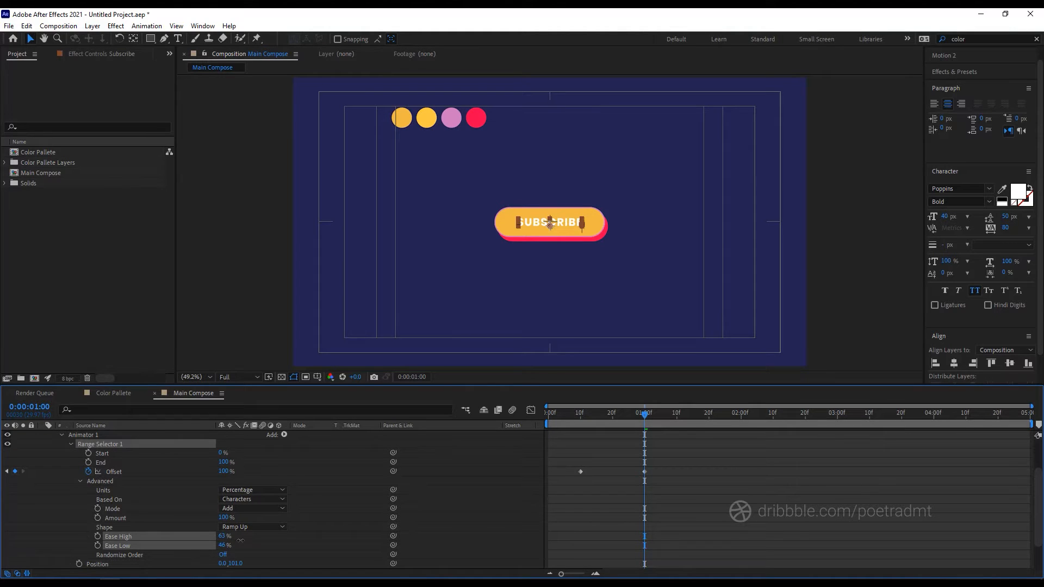
left_click_drag(574, 419, 628, 422)
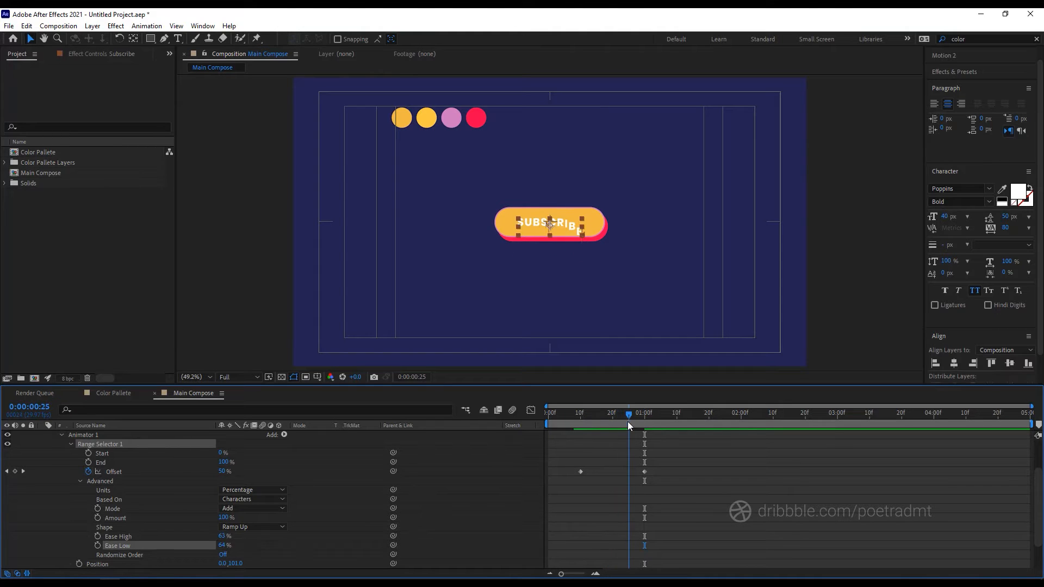
left_click(221, 555)
left_click_drag(589, 421, 655, 420)
left_click(681, 466)
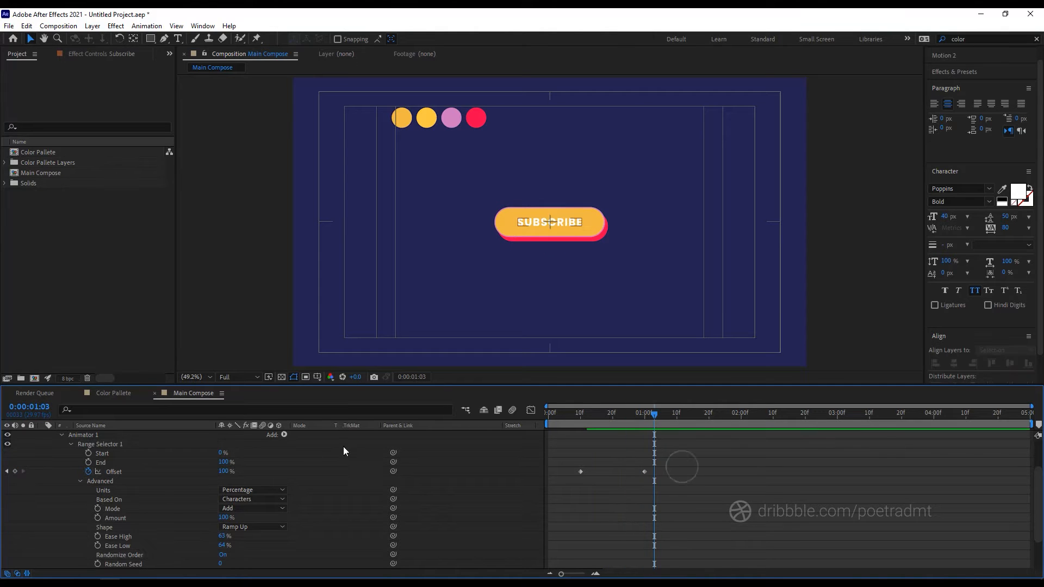
Collapse all the open properties of the Subscribe text layer.
left_click(80, 482)
left_click(69, 481)
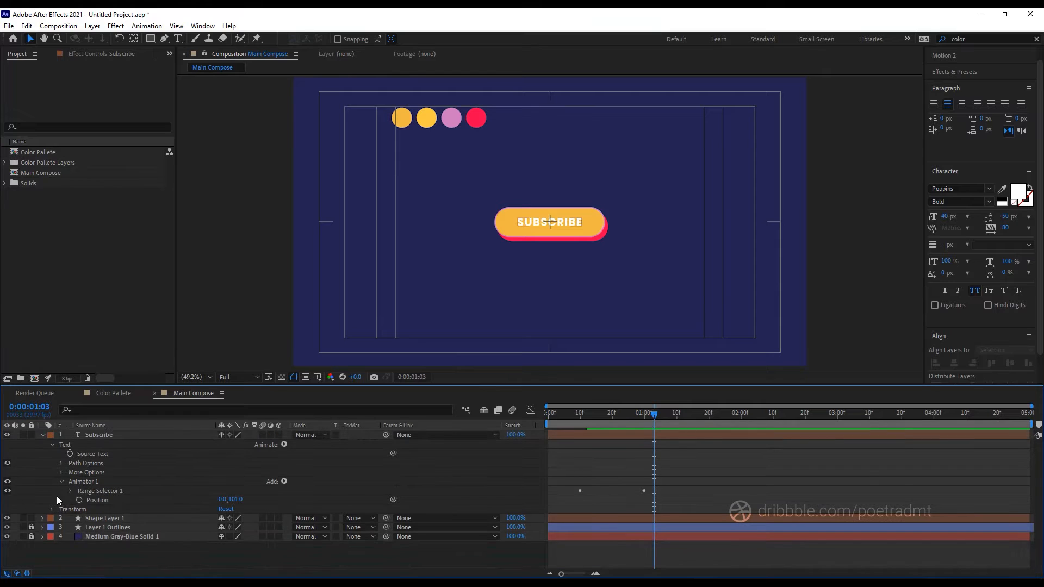
left_click(61, 482)
left_click(53, 443)
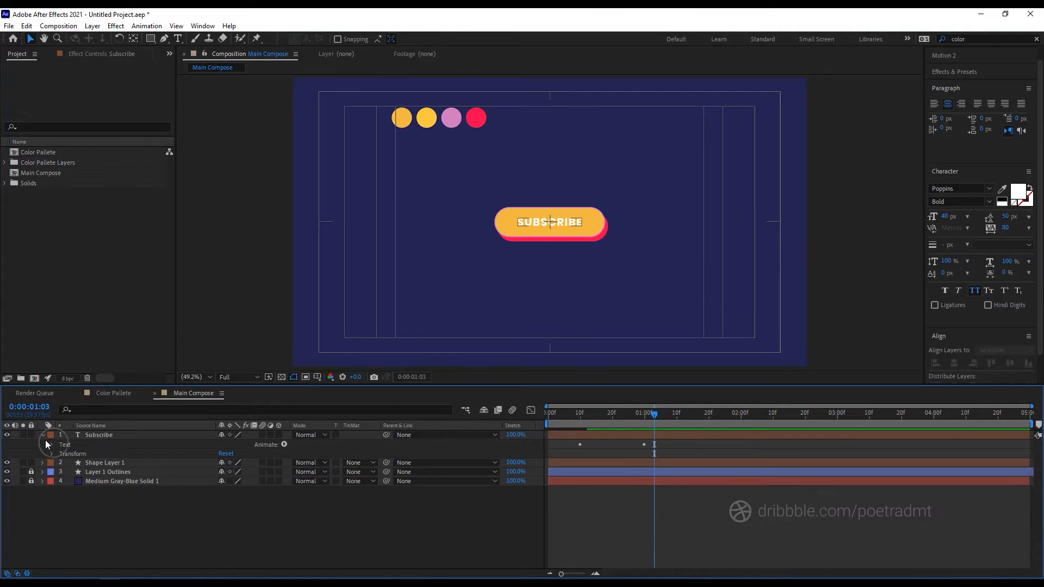
left_click(44, 436)
left_click(73, 442)
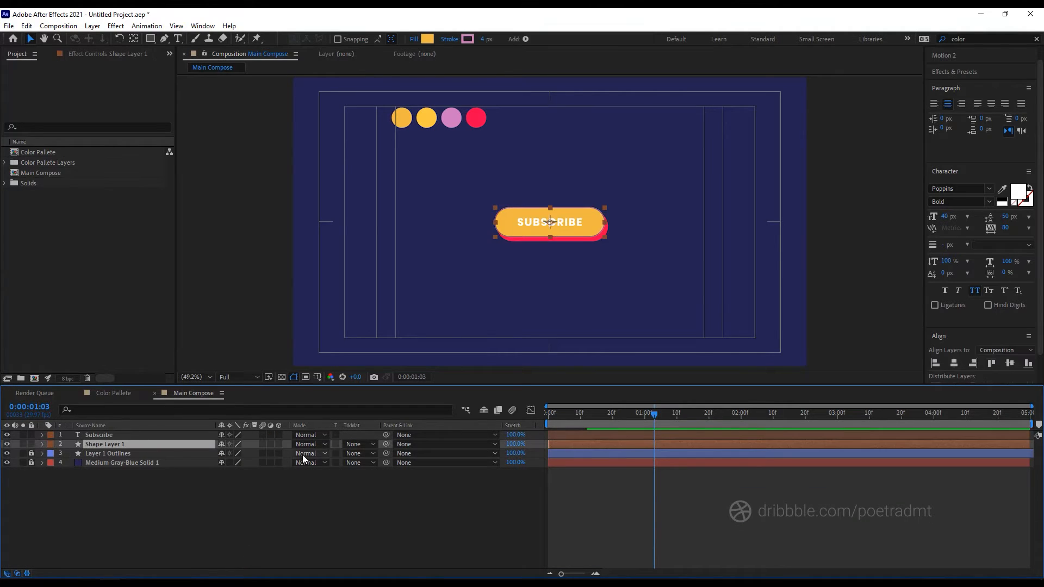
left_click(42, 444)
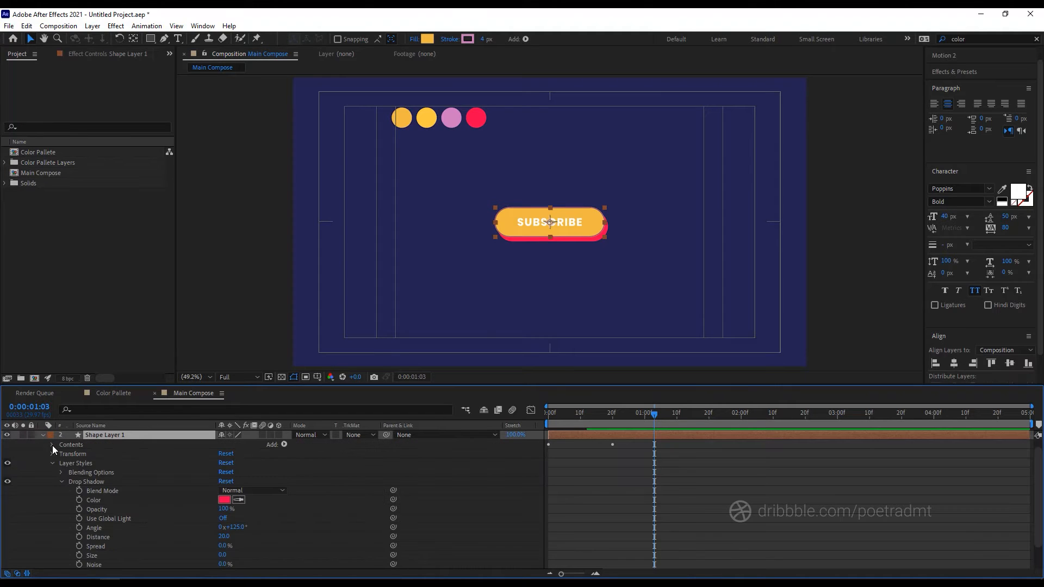
left_click(41, 435)
left_click(99, 437)
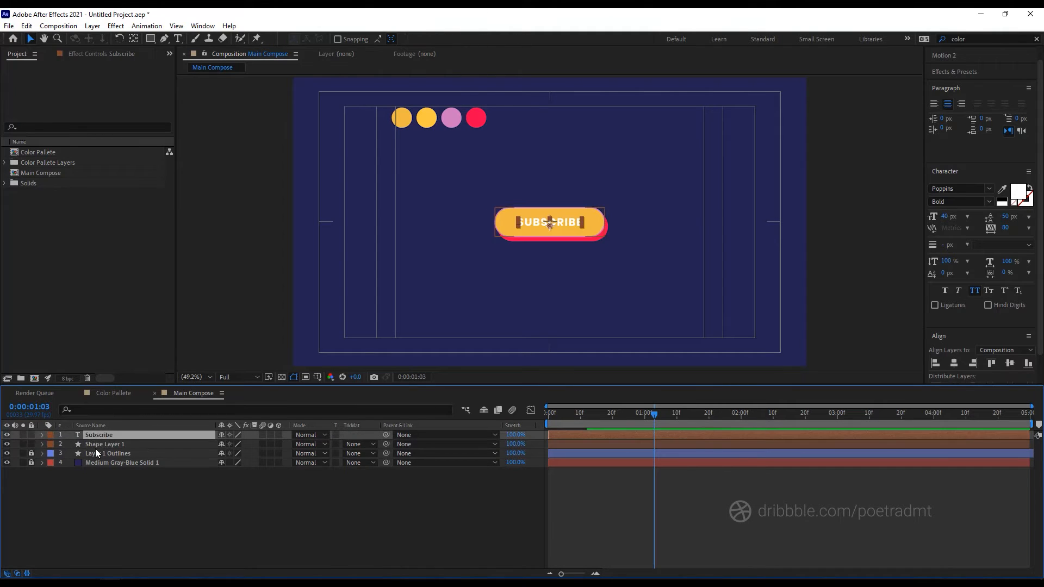
Duplicate Shape Layer 1 above the Subscribe text, use the copy as the text's Alpha Matte, and preview from the start.
left_click(95, 446)
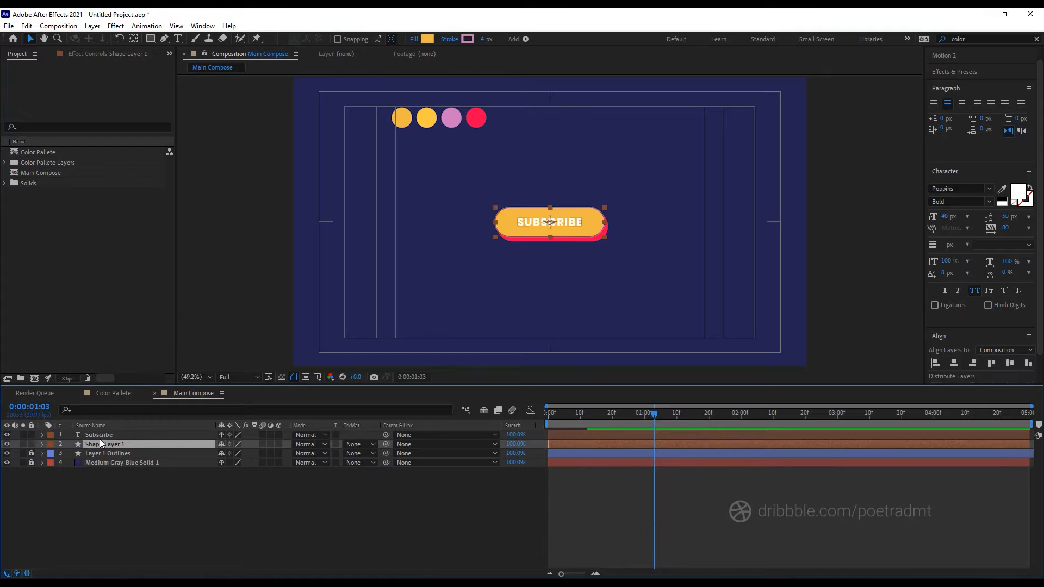
key("ctrl+d")
left_click_drag(103, 442, 96, 433)
left_click(96, 445)
left_click(351, 444)
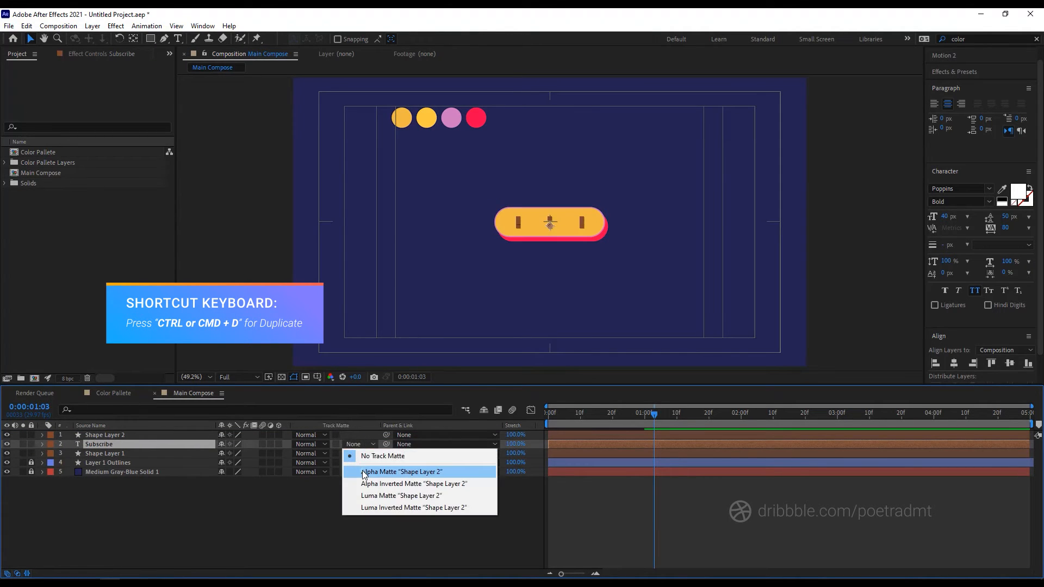
left_click(401, 472)
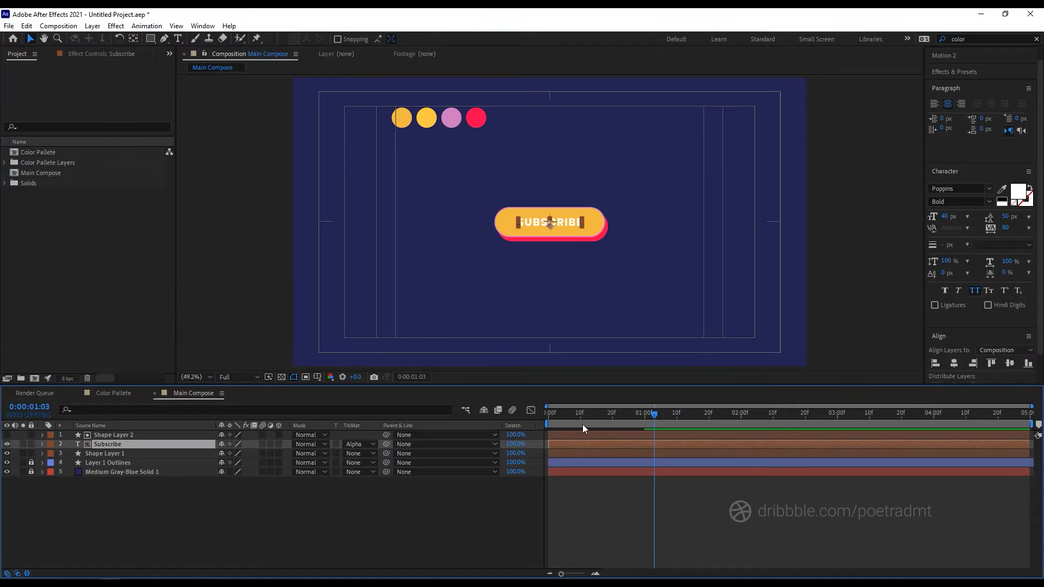
key("Home")
key("space")
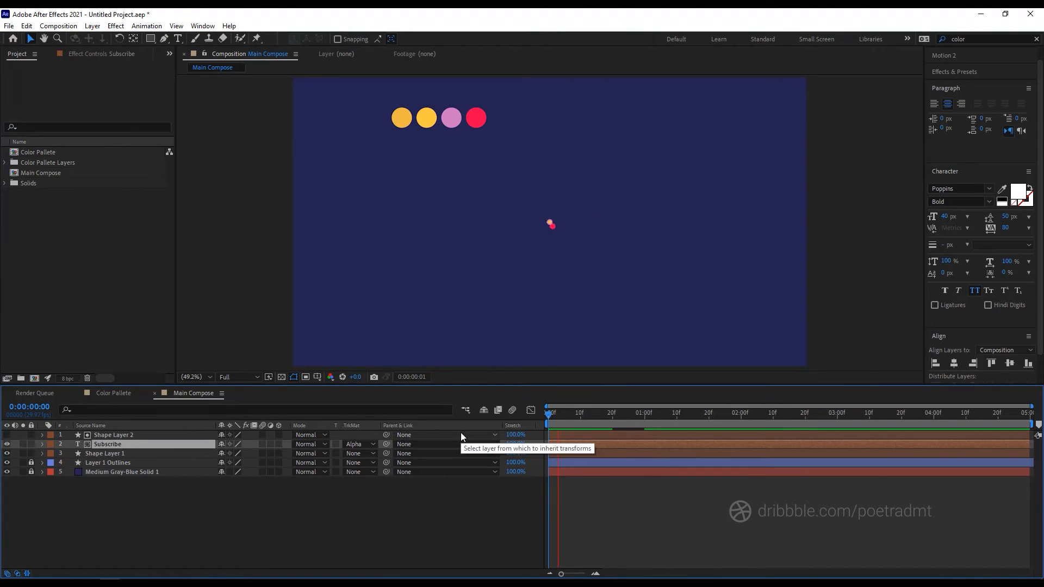
key("space")
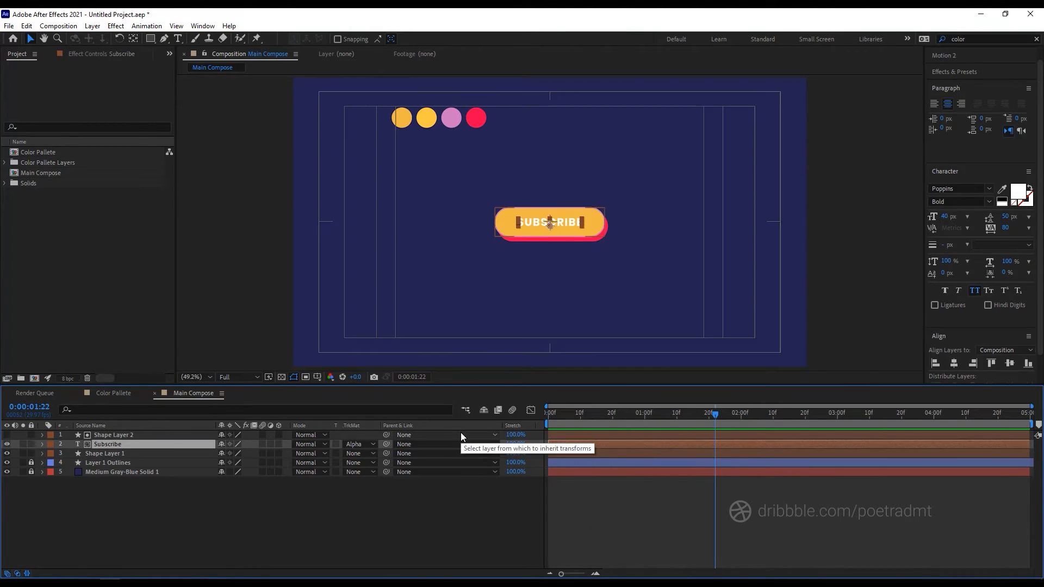
Delete the layer styles from the duplicated button shape used as the matte and preview the animation from the start.
left_click(41, 435)
left_click(70, 463)
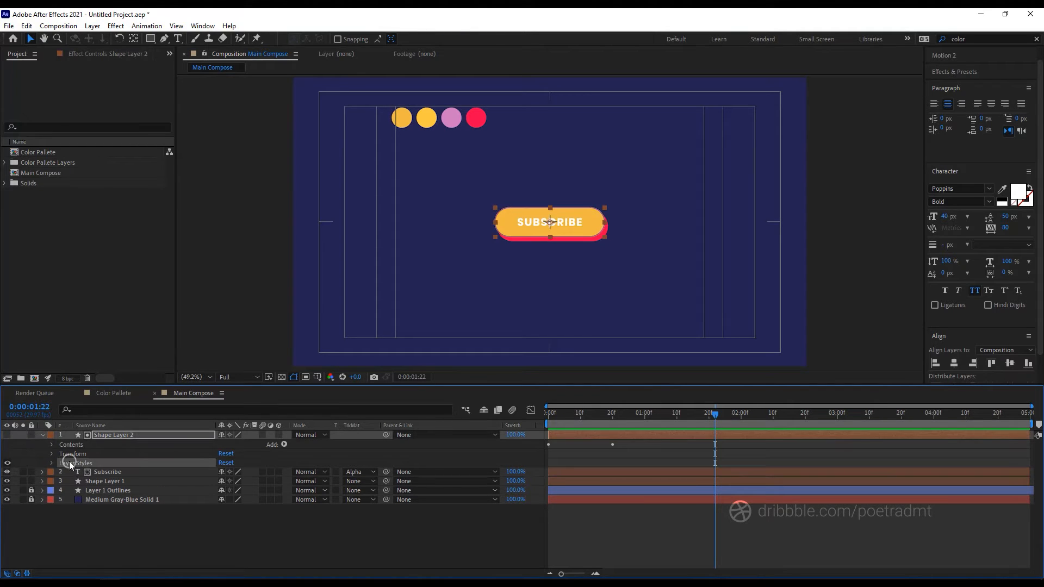
key("Delete")
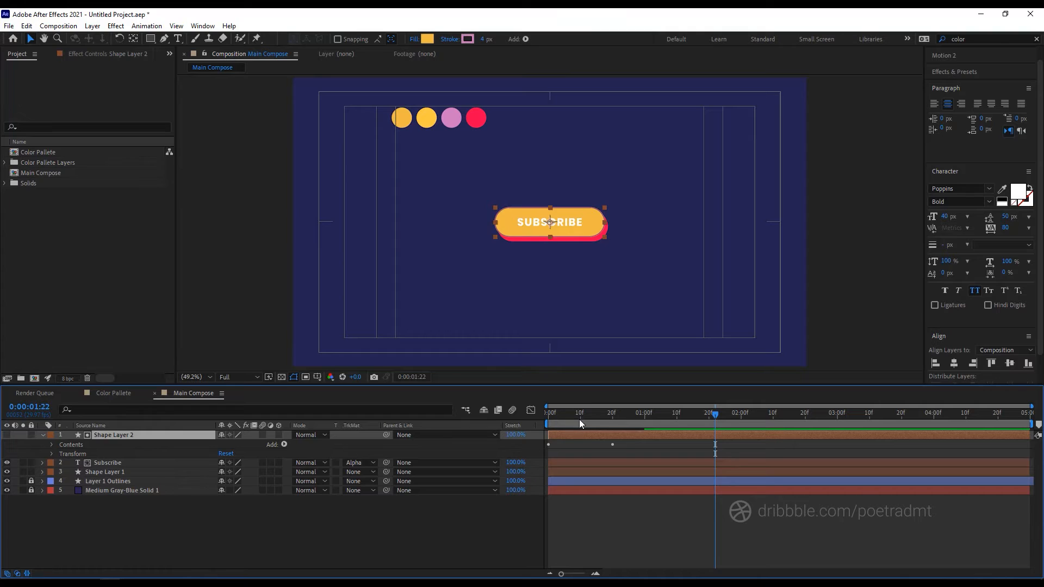
key("Home")
left_click(451, 511)
key("space")
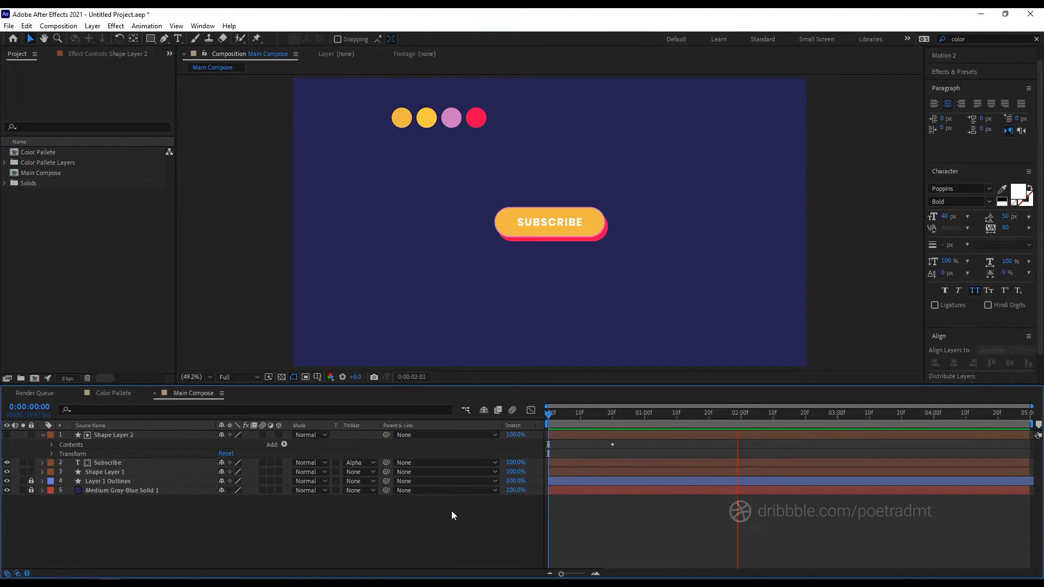
key("space")
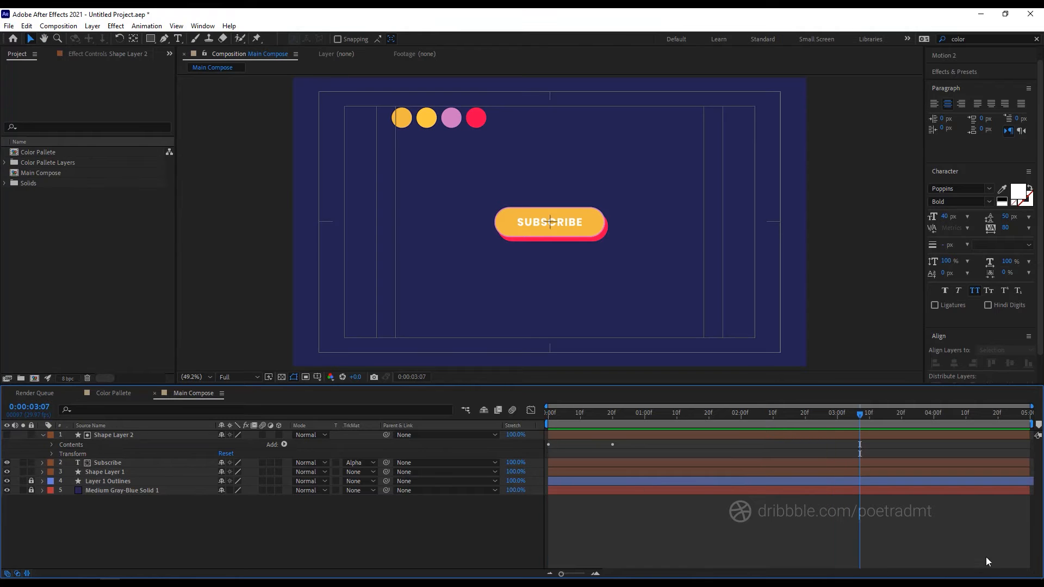
Import Mouse Pointer.png from the Subscribe folder and place it in Main Compose below and beside the button.
right_click(99, 280)
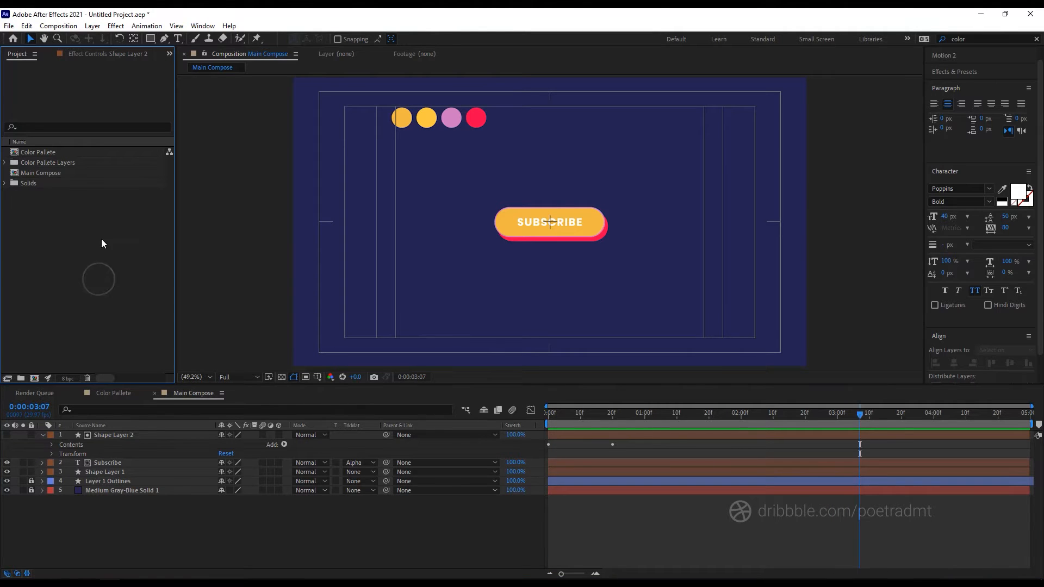
mouse_move(131, 295)
left_click(274, 295)
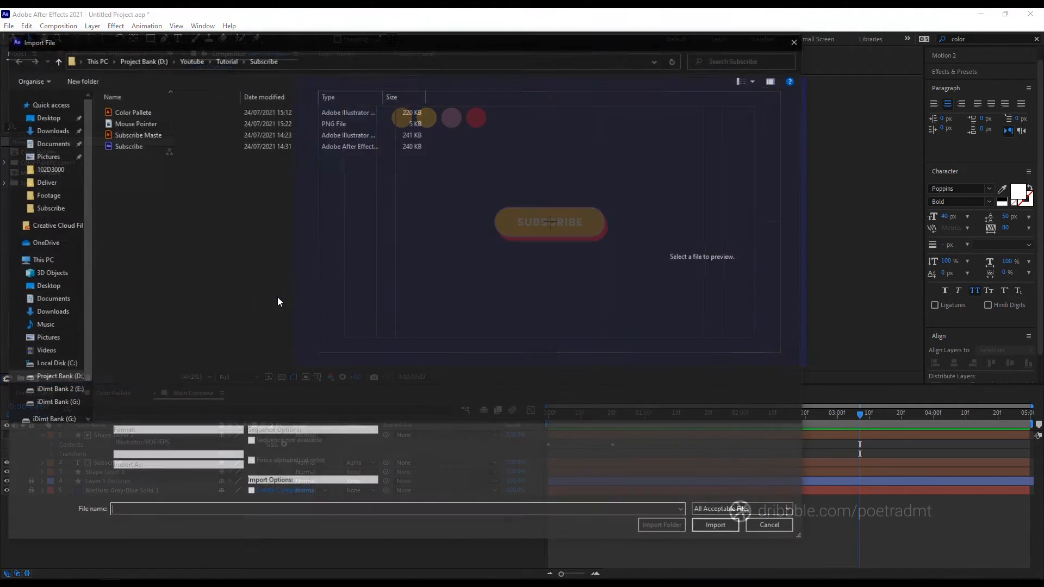
double_click(145, 123)
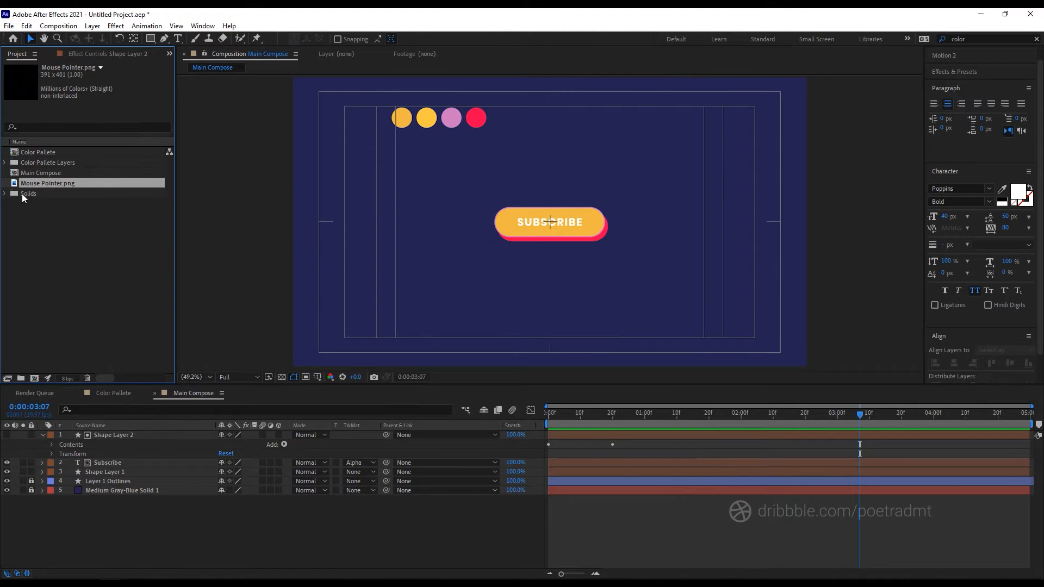
left_click_drag(34, 184, 459, 298)
right_click(156, 437)
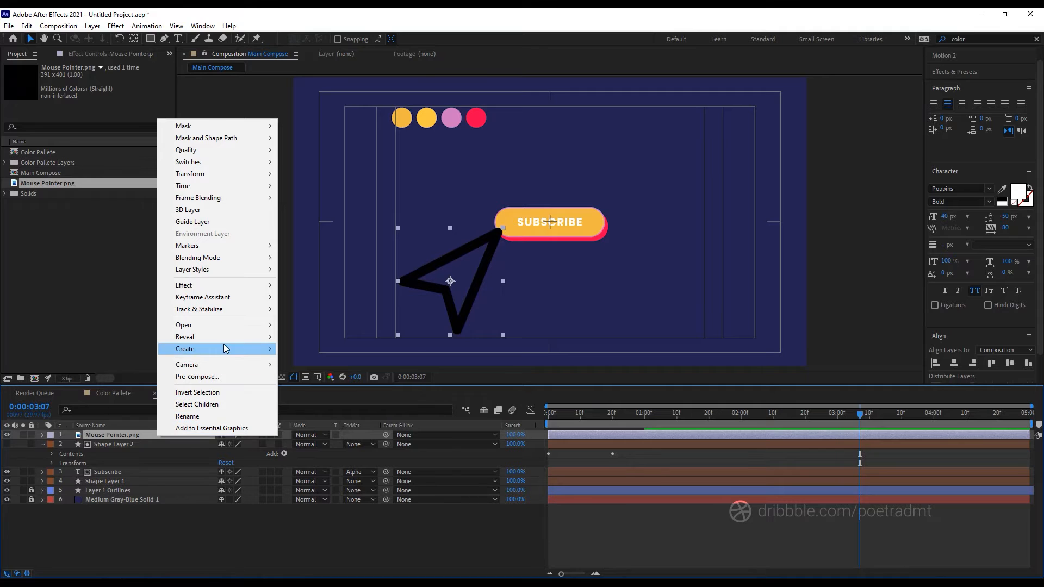
mouse_move(235, 348)
left_click(302, 530)
Scale the Mouse Pointer.png layer down to 18%.
left_click(109, 435)
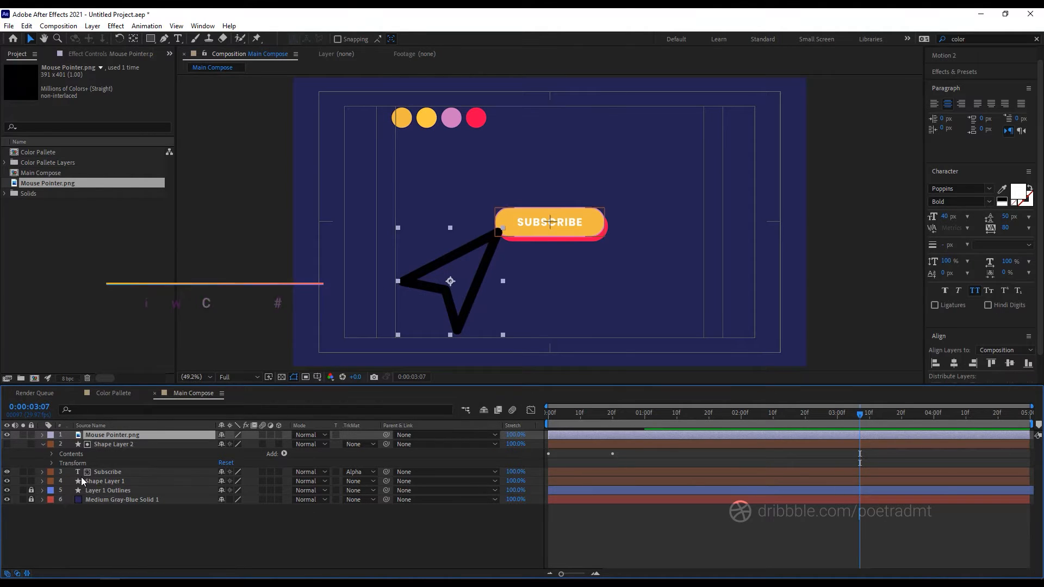
key("s")
left_click_drag(240, 445, 203, 453)
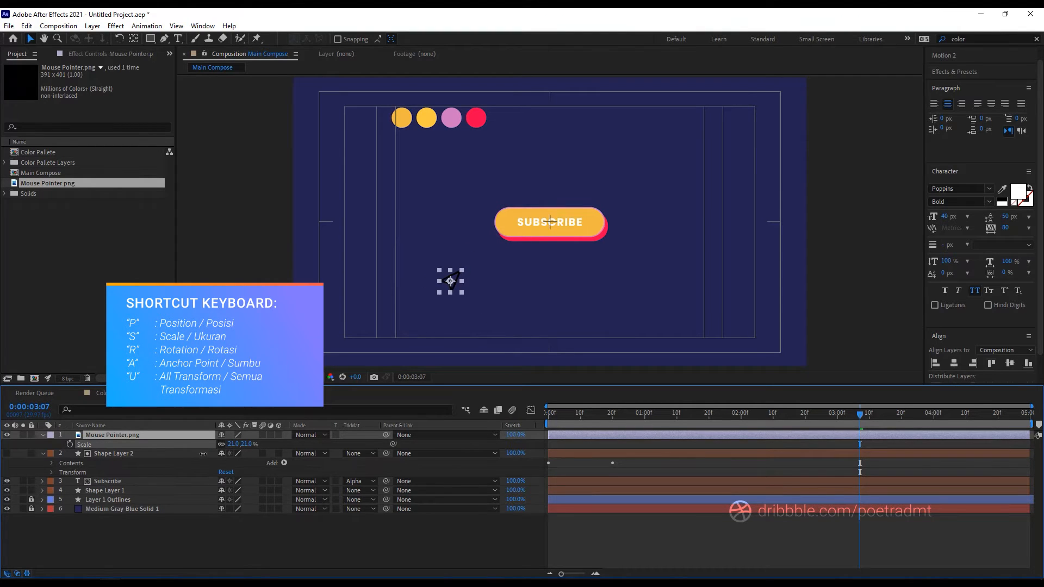
left_click(116, 541)
left_click(104, 435)
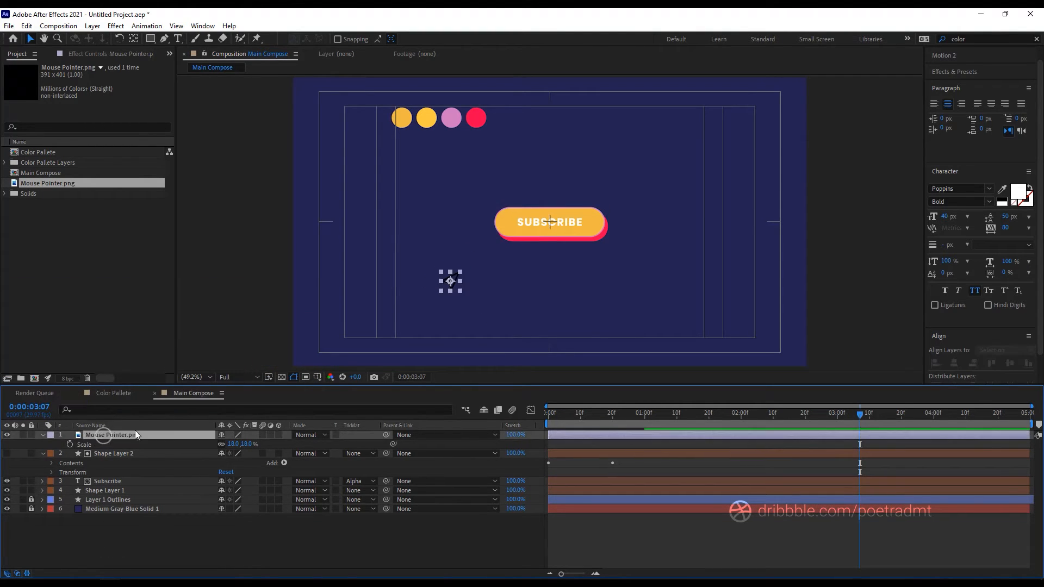
left_click(314, 530)
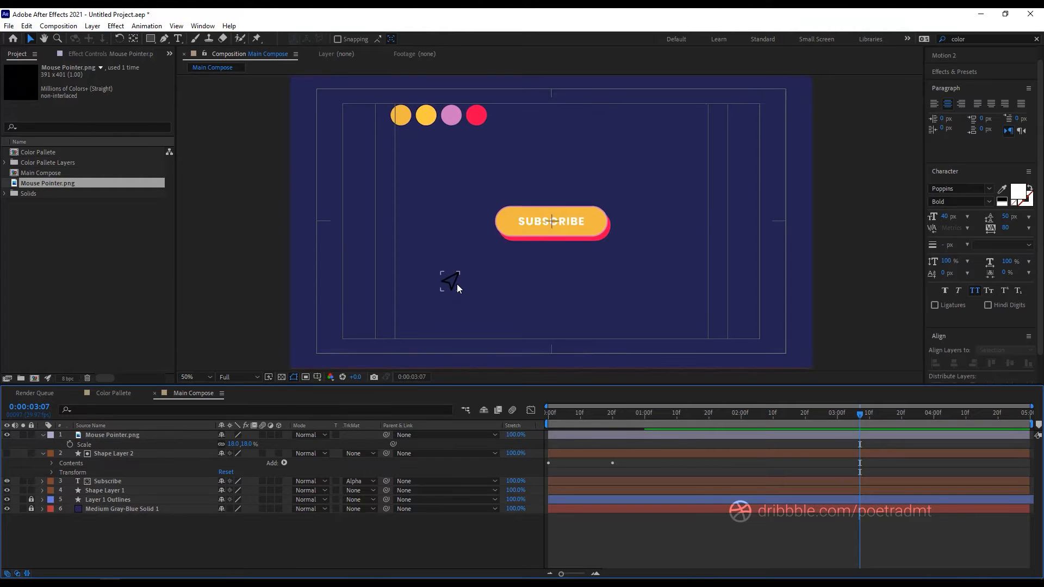
Trace the arrow-shaped mouse pointer with the Pen tool as a closed four-point shape on a new shape layer.
scroll(457, 284, "up", 3)
scroll(448, 282, "up", 4)
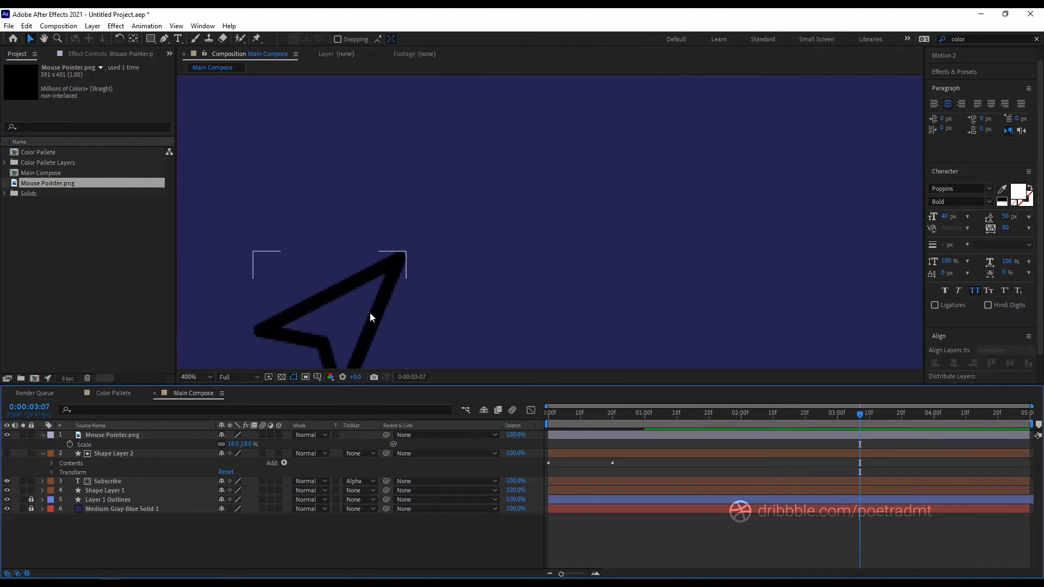
key("h")
left_click_drag(379, 302, 451, 224)
key("v")
left_click(452, 243)
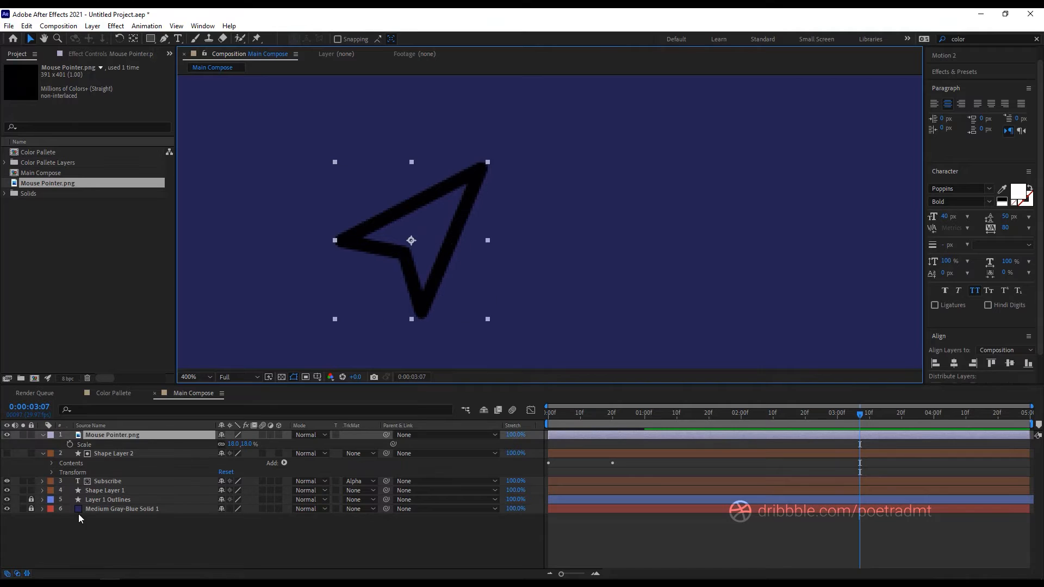
left_click(82, 532)
left_click(164, 39)
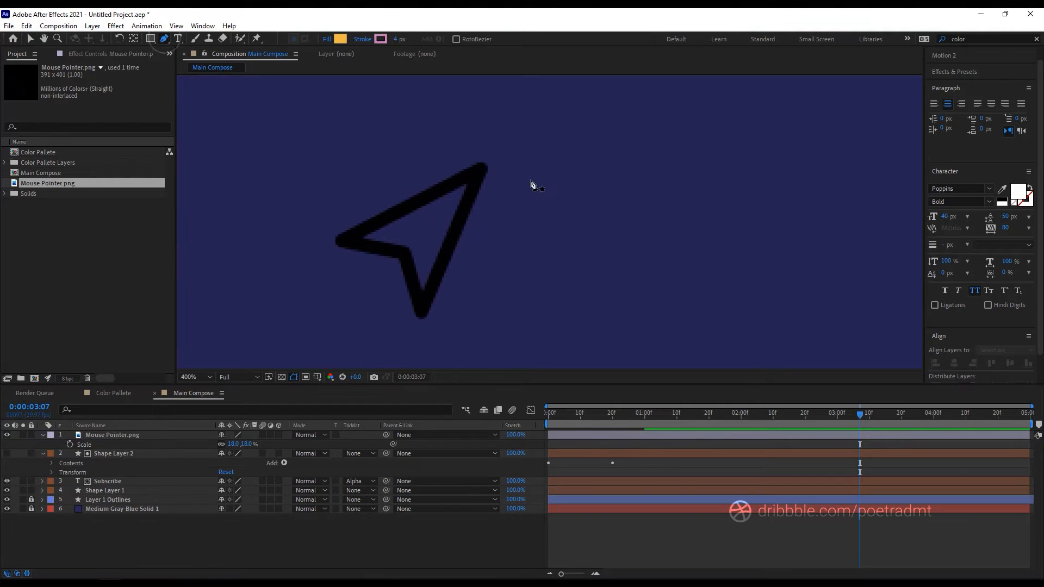
left_click(477, 169)
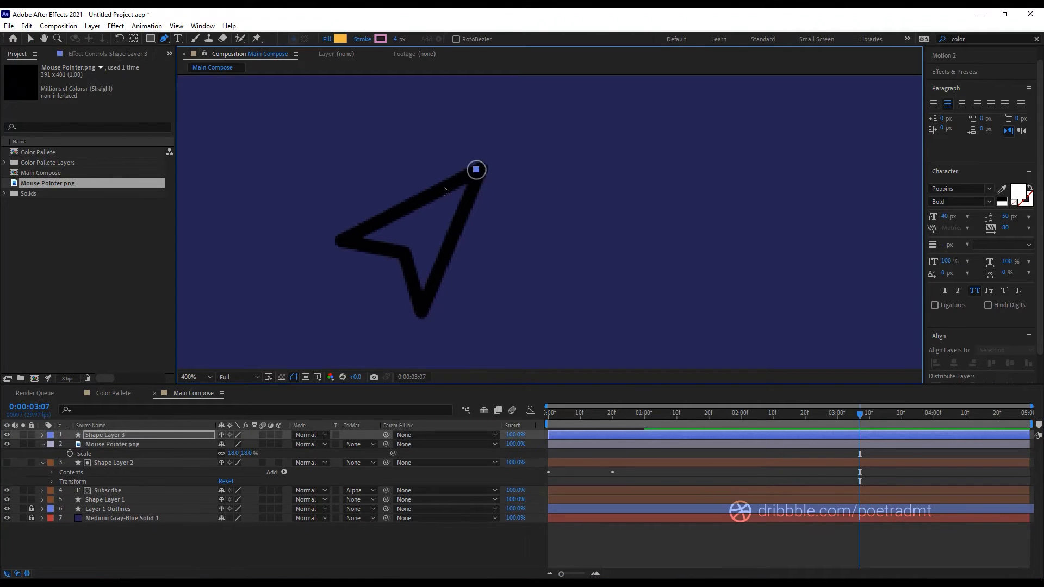
left_click(341, 239)
left_click(402, 256)
left_click(424, 309)
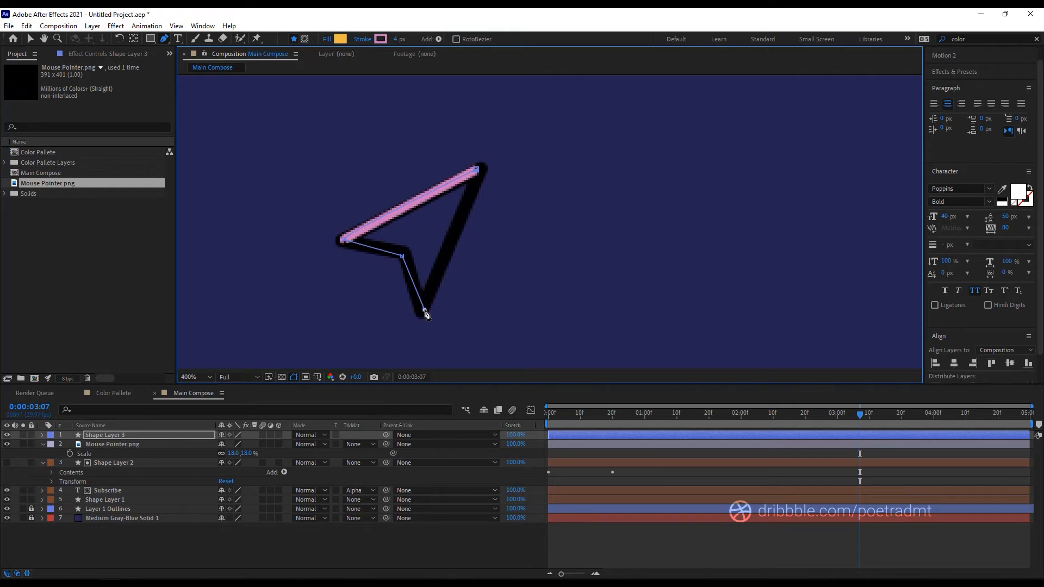
left_click(477, 170)
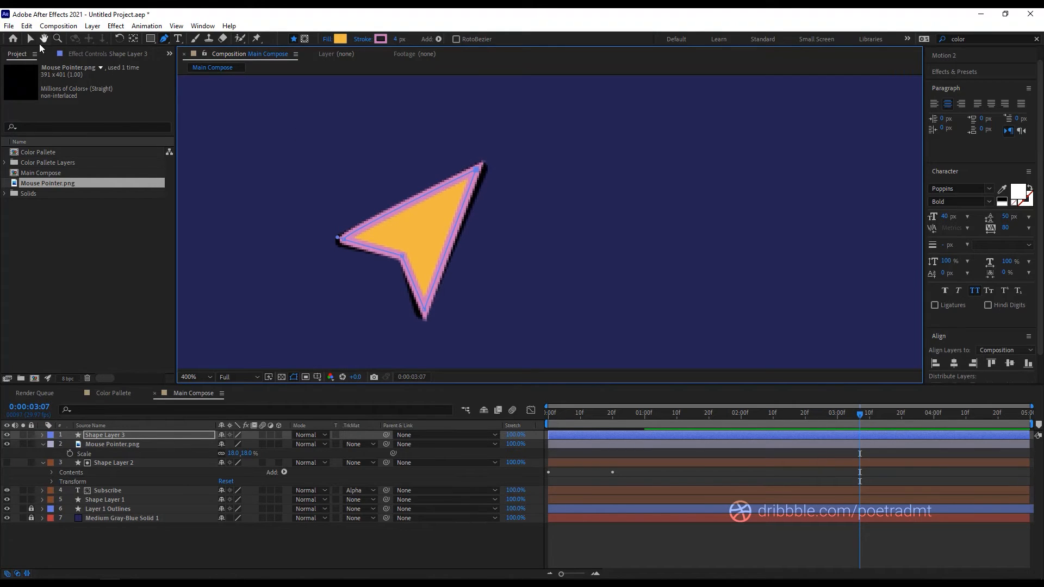
left_click(33, 37)
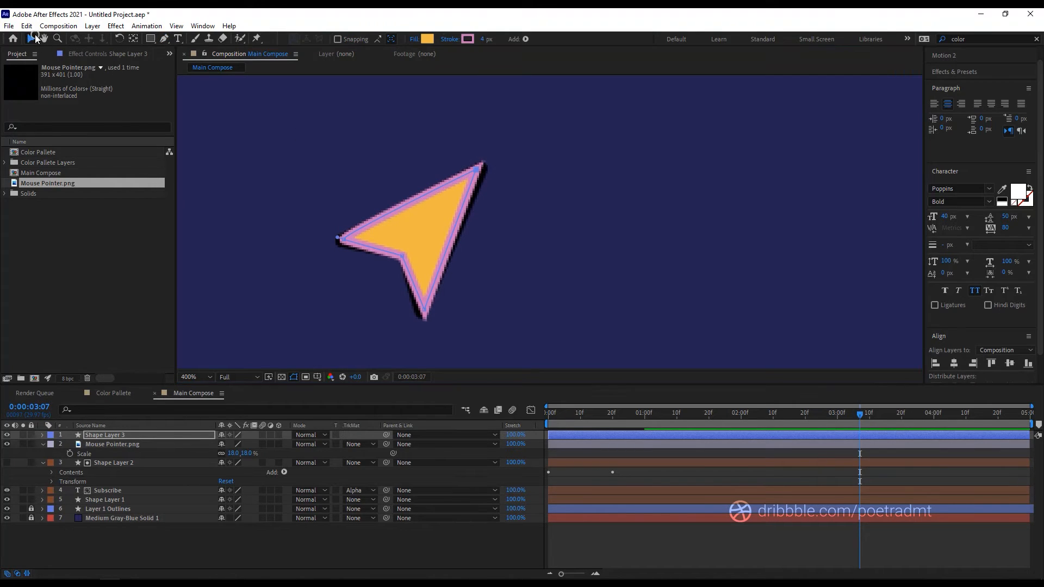
Set the traced pointer shape's stroke to None and keep its orange fill color.
left_click(451, 40)
left_click(473, 273)
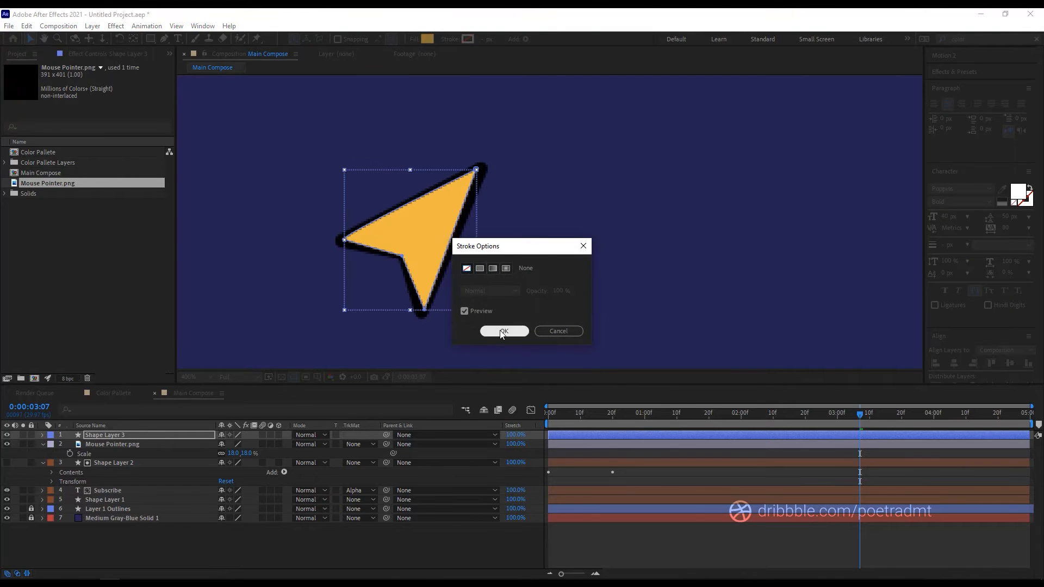
left_click(499, 330)
left_click(424, 39)
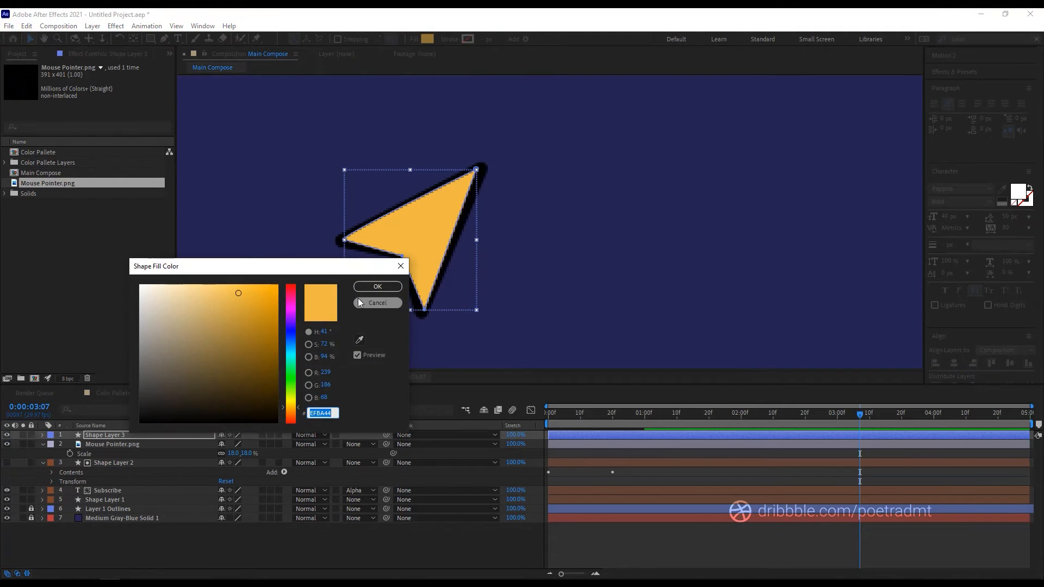
left_click(378, 283)
Move Shape Layer 3 directly beneath Mouse Pointer.png and parent it to that layer.
mouse_move(92, 436)
left_mouse_down()
mouse_move(93, 449)
mouse_move(119, 448)
left_mouse_up()
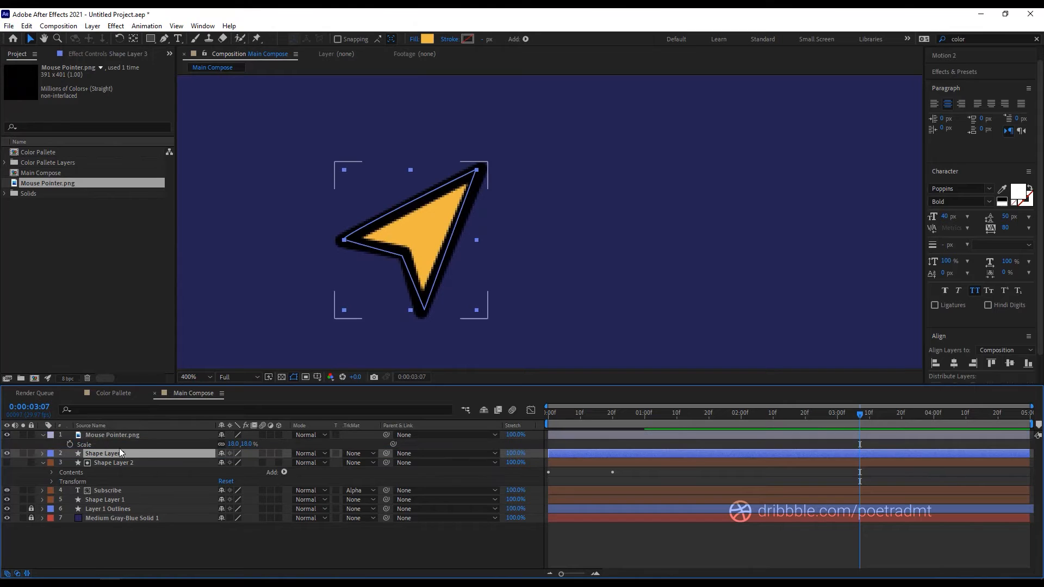
left_click_drag(386, 453, 109, 439)
Set the label color of Mouse Pointer.png and Shape Layer 3 to red.
left_click(110, 435, "ctrl")
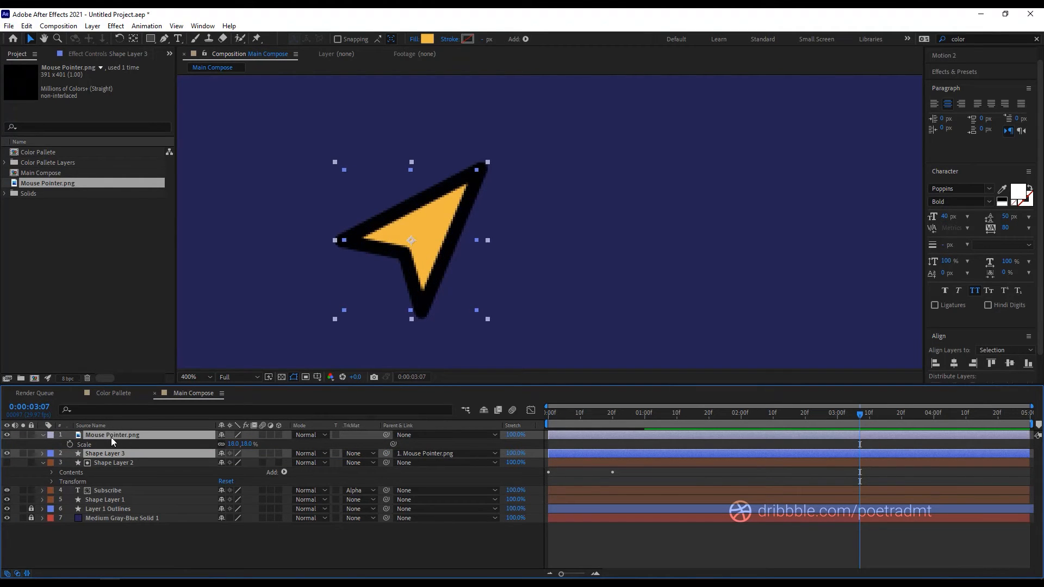
left_click(50, 435)
left_click(83, 252)
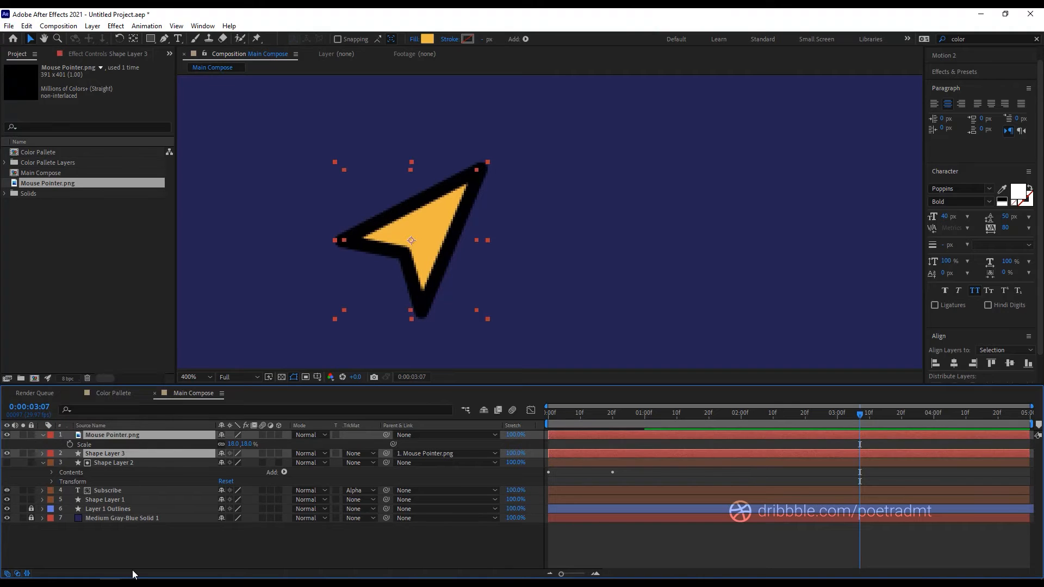
left_click(136, 540)
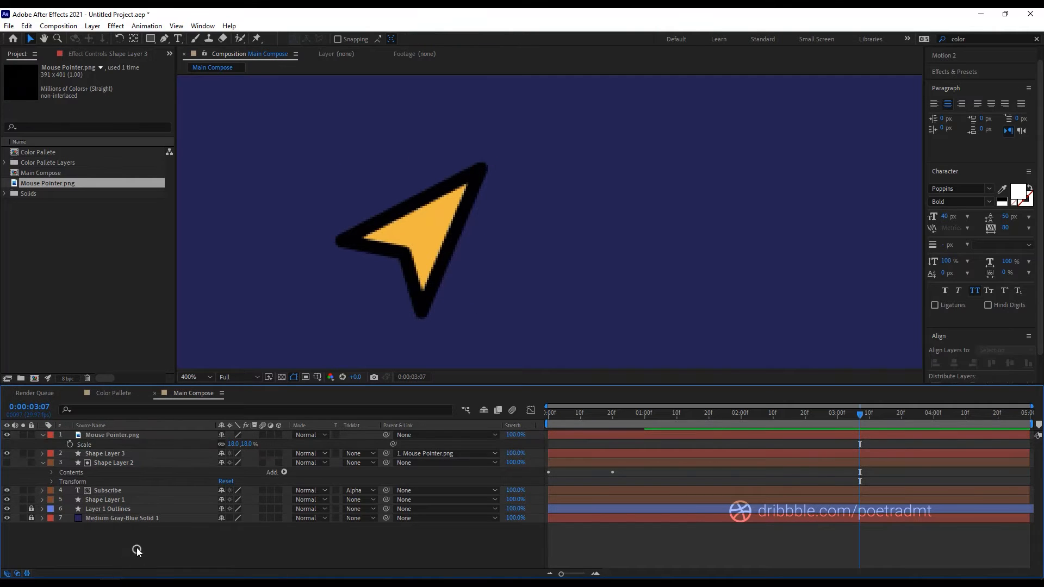
Collapse Mouse Pointer.png's properties, mark Shape Layer 3 as shy, and hide the shy layers from the timeline.
left_click(42, 435)
left_click(85, 444)
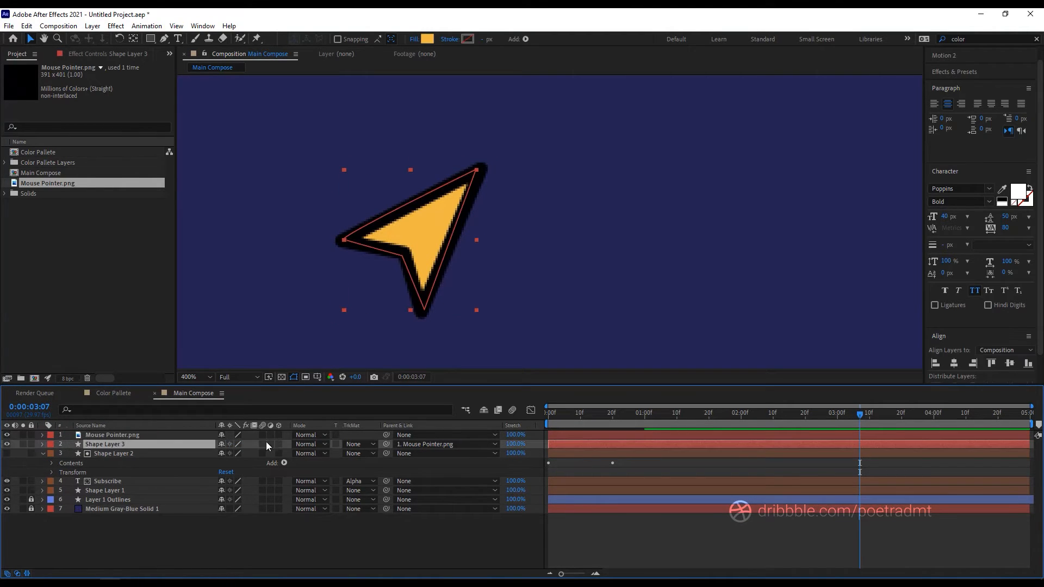
left_click(221, 445)
left_click(210, 527)
left_click(484, 410)
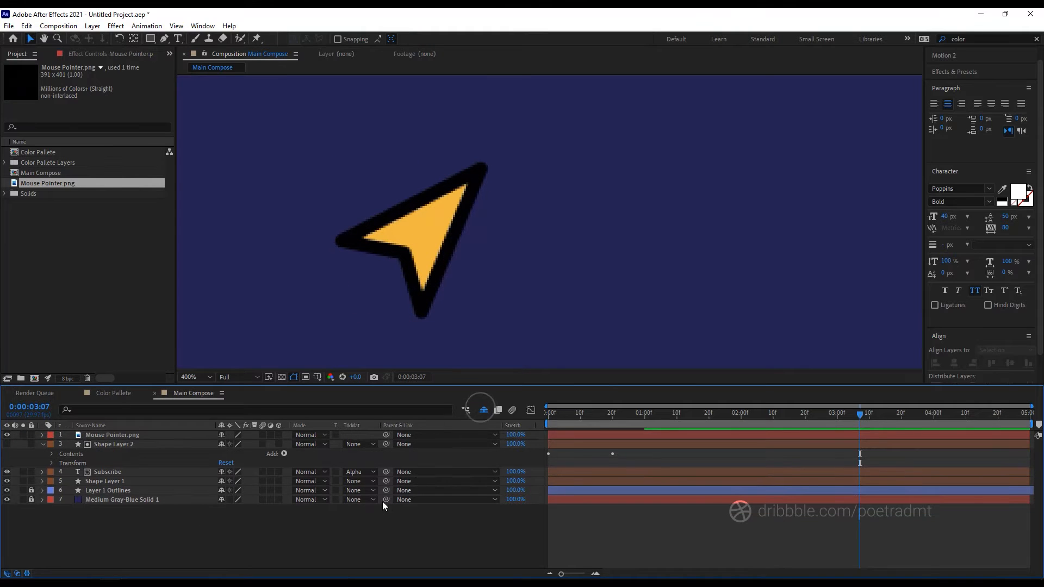
left_click(321, 521)
Move the mouse pointer onto the lower-left edge of the Subscribe button.
scroll(452, 321, "down", 5)
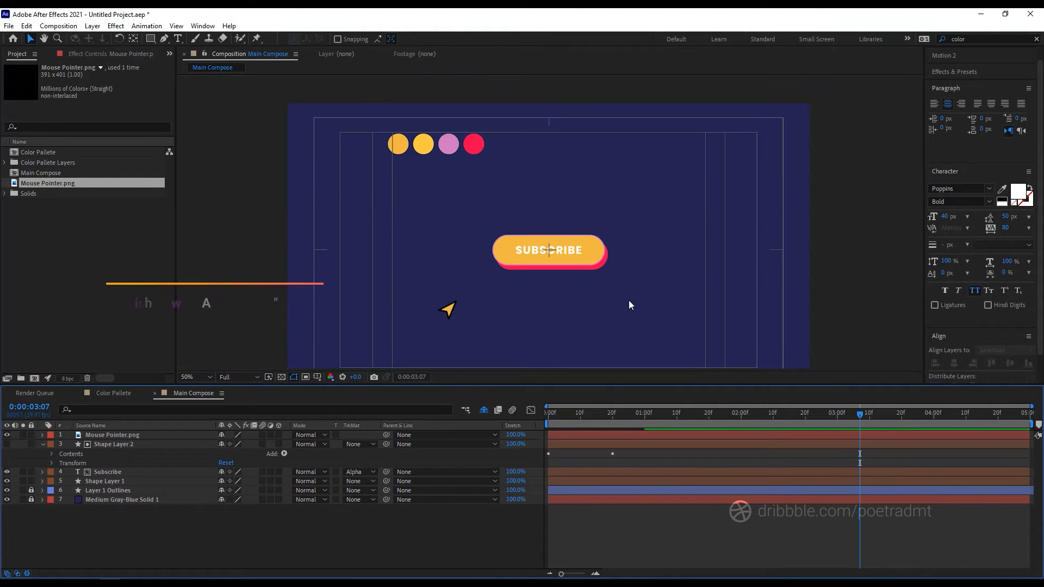
left_click(447, 312)
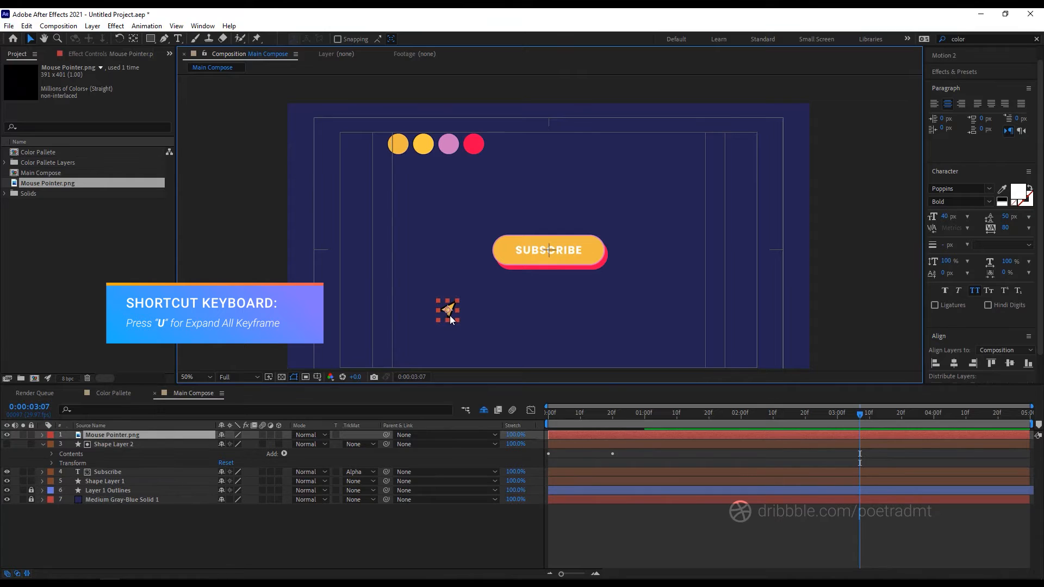
left_click_drag(449, 315, 495, 271)
left_click(489, 301)
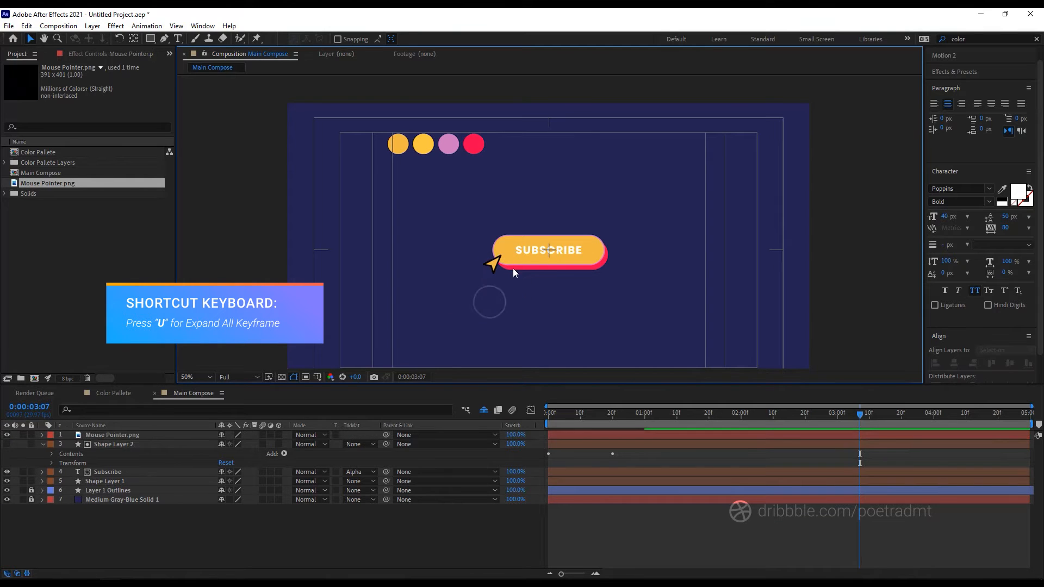
Show the shy layers again and change Shape Layer 3's fill color to white.
scroll(519, 256, "up", 2)
left_click(485, 409)
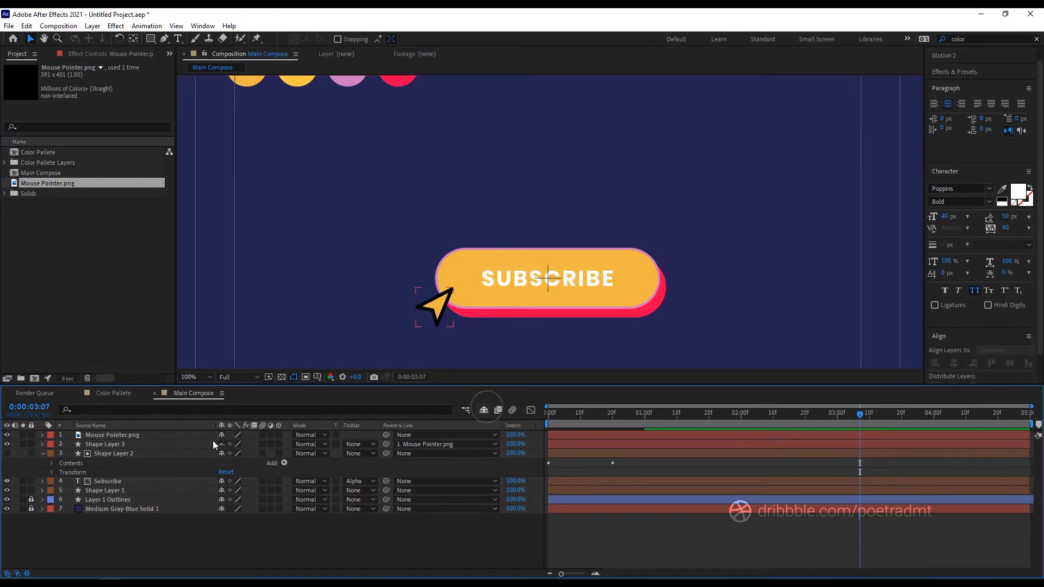
left_click(111, 444)
left_click(428, 38)
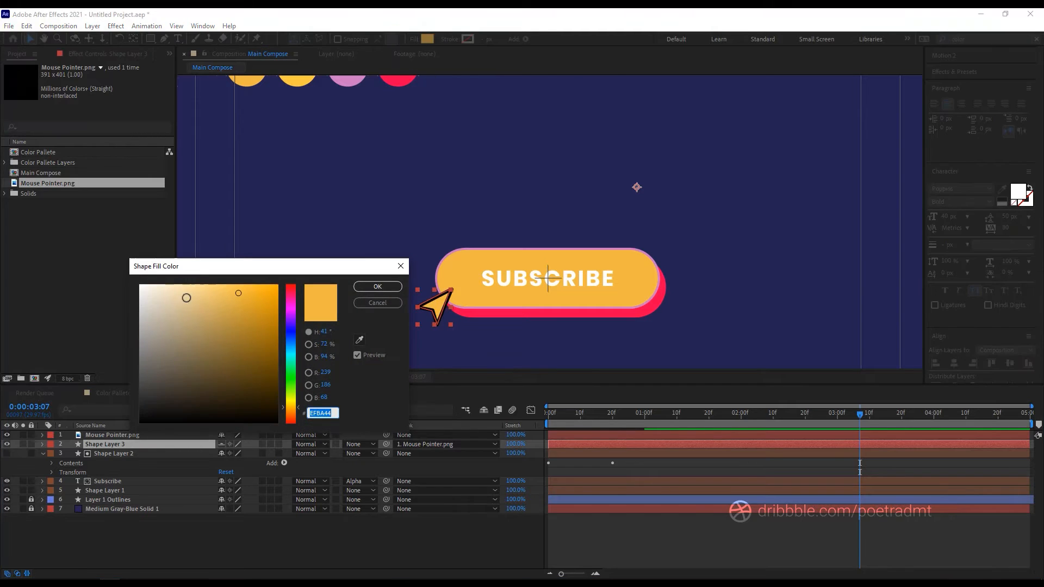
left_click_drag(186, 299, 129, 268)
left_click(378, 287)
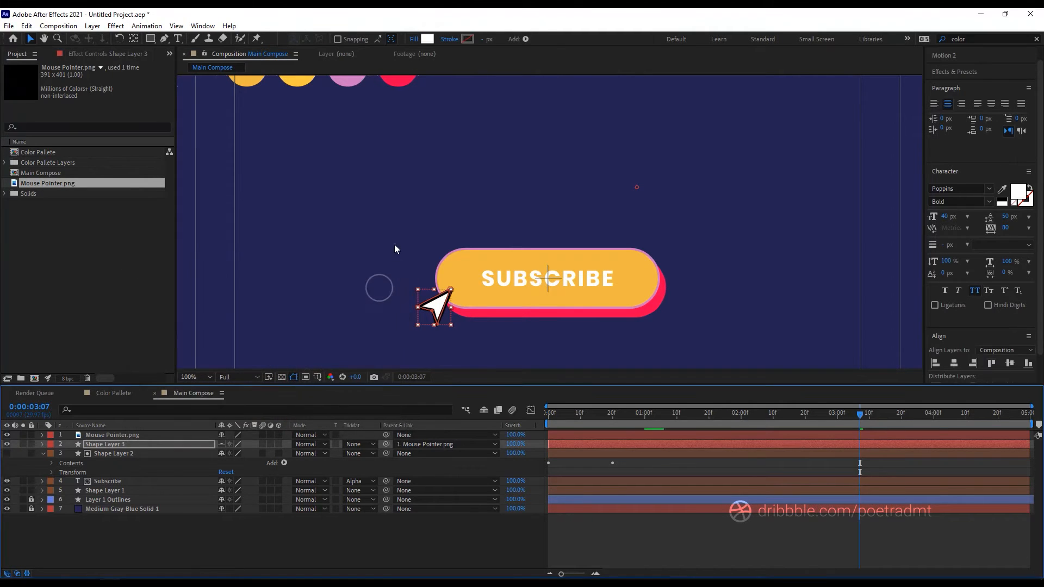
left_click(693, 247)
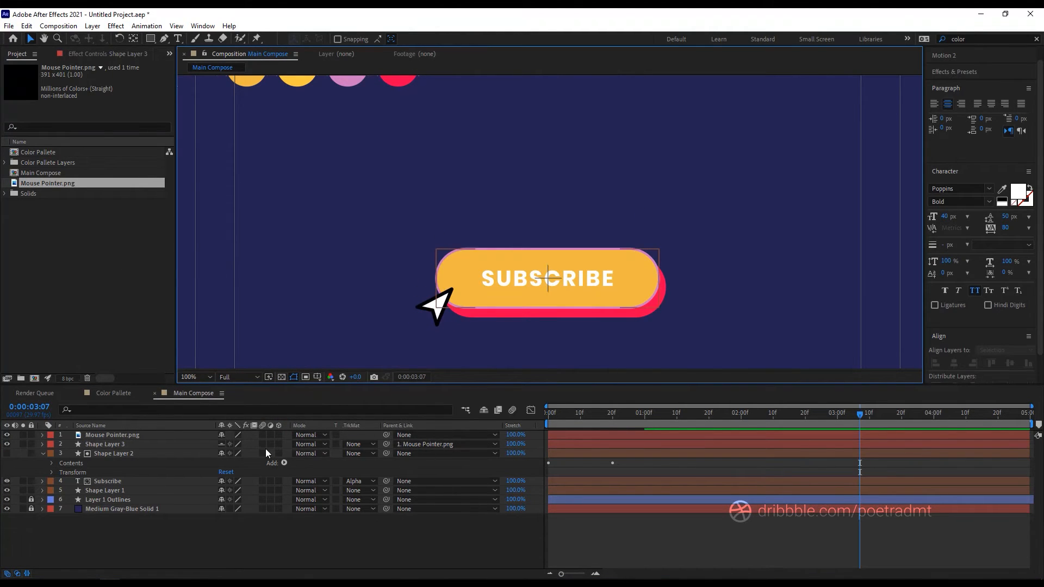
Hide the shy layers again so that Shape Layer 3 is left out of the layer list.
left_click(167, 436)
key("F2")
left_click(483, 411)
left_click(118, 435)
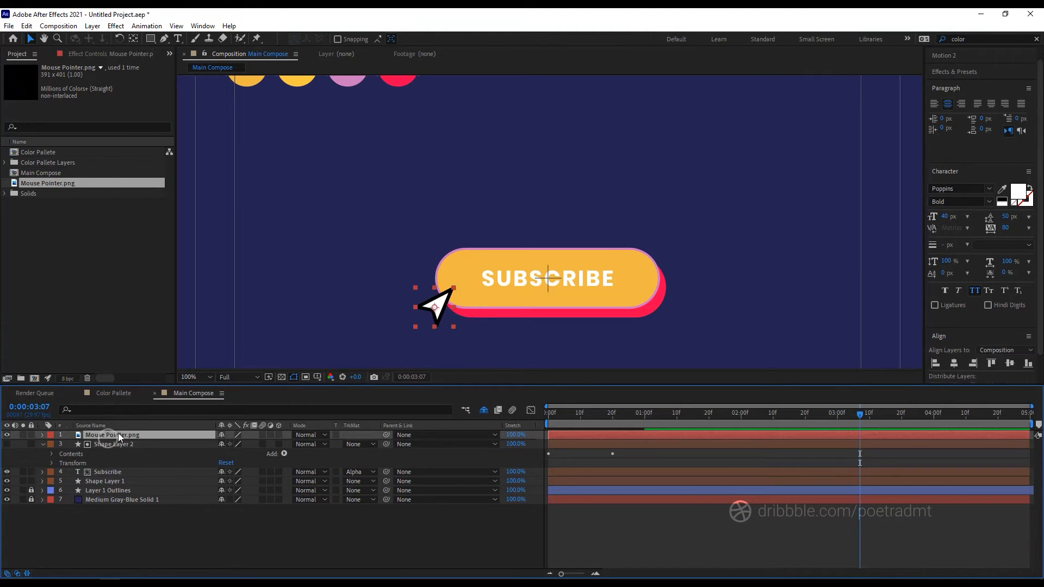
left_click(627, 220)
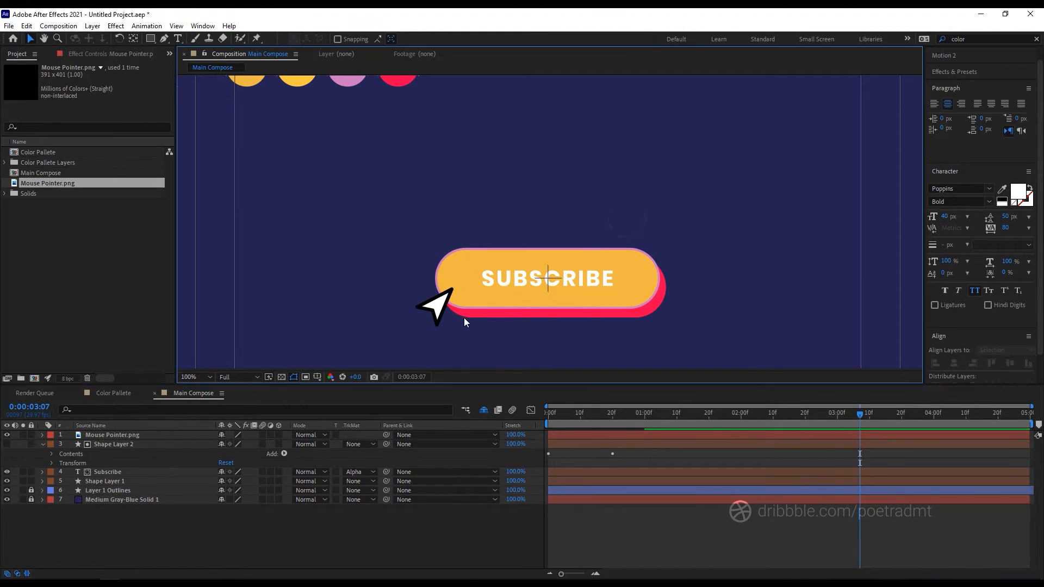
Move the mouse pointer away from the Subscribe button to empty space below and left of it.
left_click(434, 325)
key("comma")
key("h")
left_click_drag(547, 311, 500, 288)
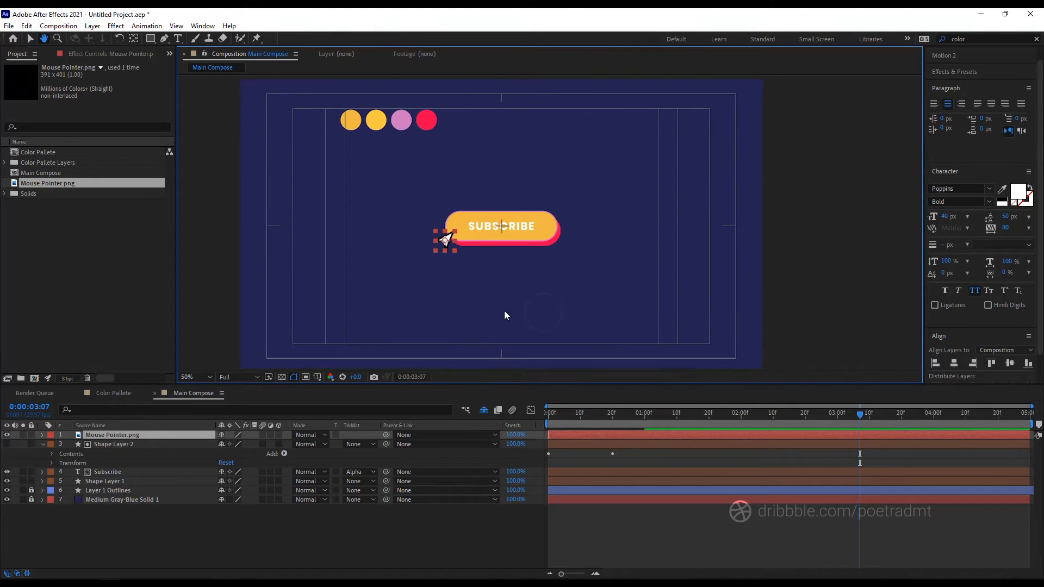
key("v")
left_click(504, 311)
left_click_drag(450, 246, 404, 314)
Reveal the Subscribe layer's keyframes and move the current time to its last Offset keyframe at 0:00:01:00.
left_click_drag(551, 421, 665, 422)
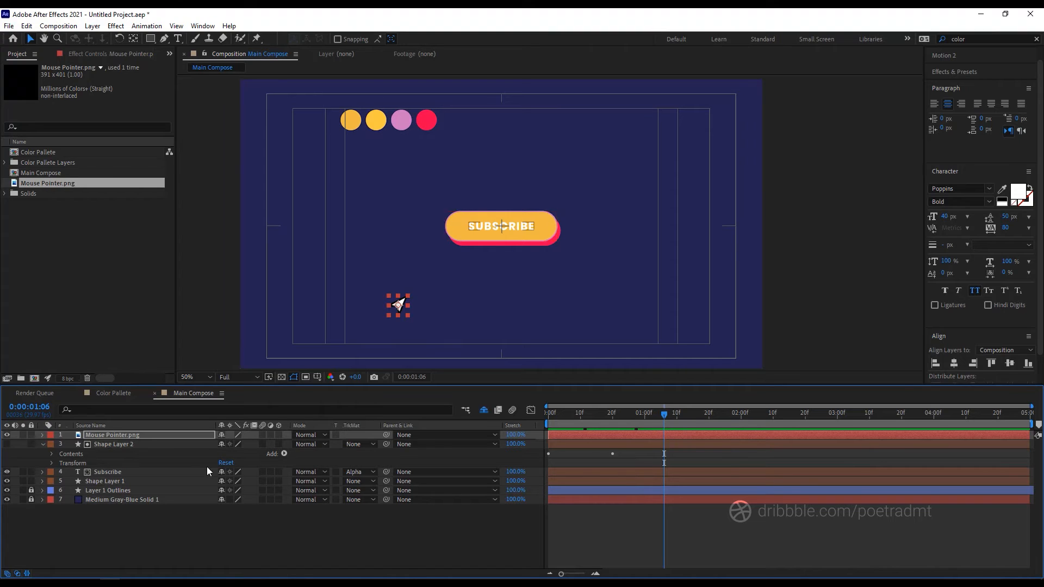
left_click(96, 435)
left_click_drag(573, 426, 640, 428)
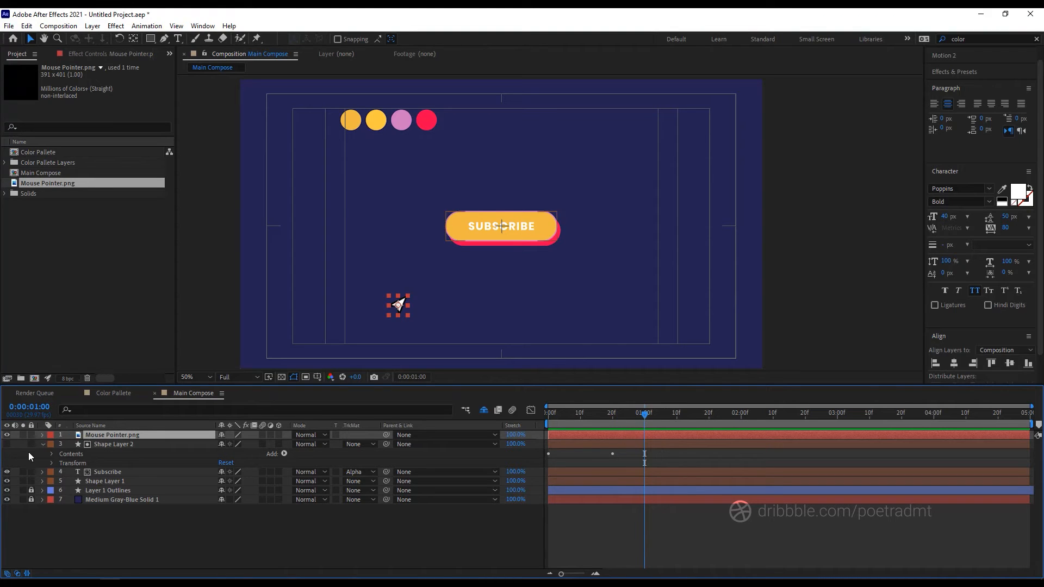
left_click(118, 472)
key("u")
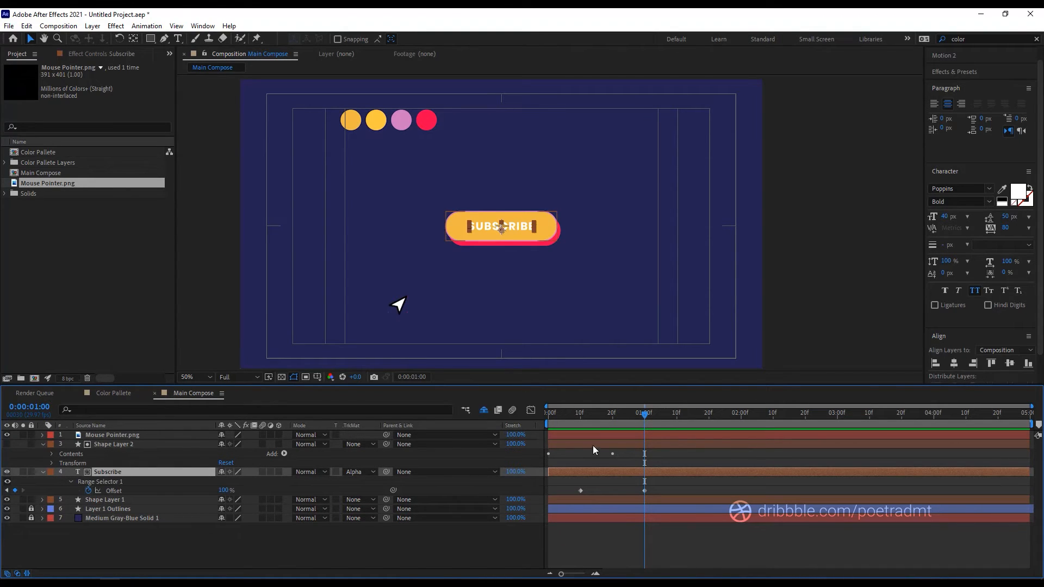
left_click_drag(605, 414, 644, 427)
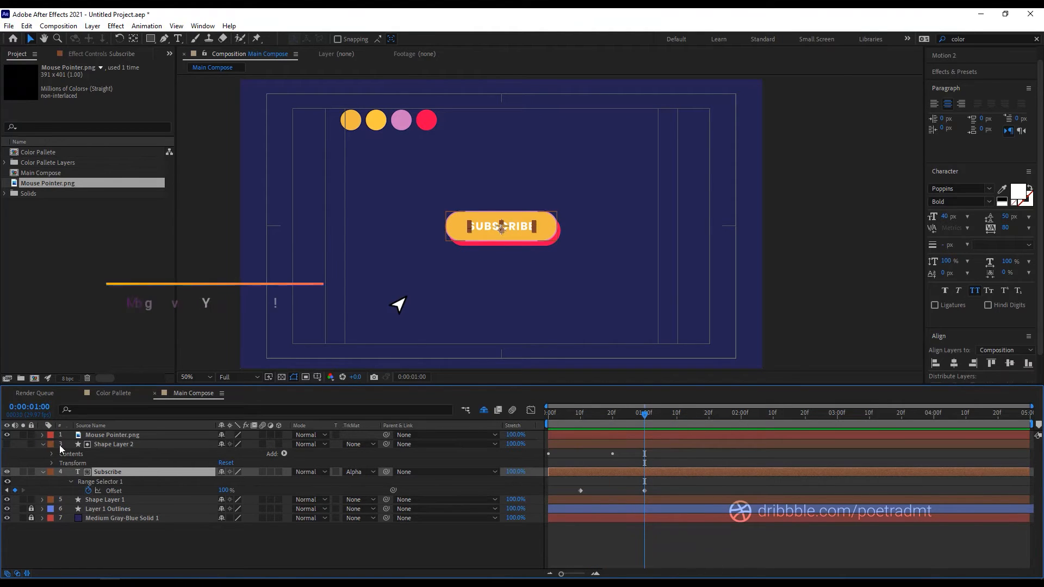
Animate the Mouse Pointer.png layer's Position from its current spot at 0:00:01:00 to the button's lower-left edge at 0:00:01:29.
left_click(95, 436)
key("p")
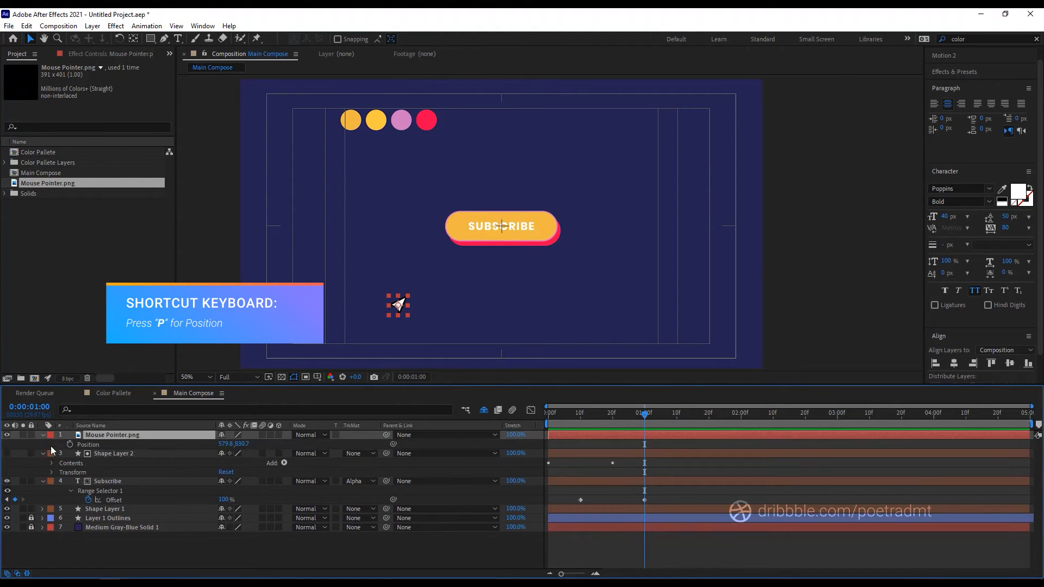
left_click(70, 444)
left_click_drag(648, 413, 739, 423)
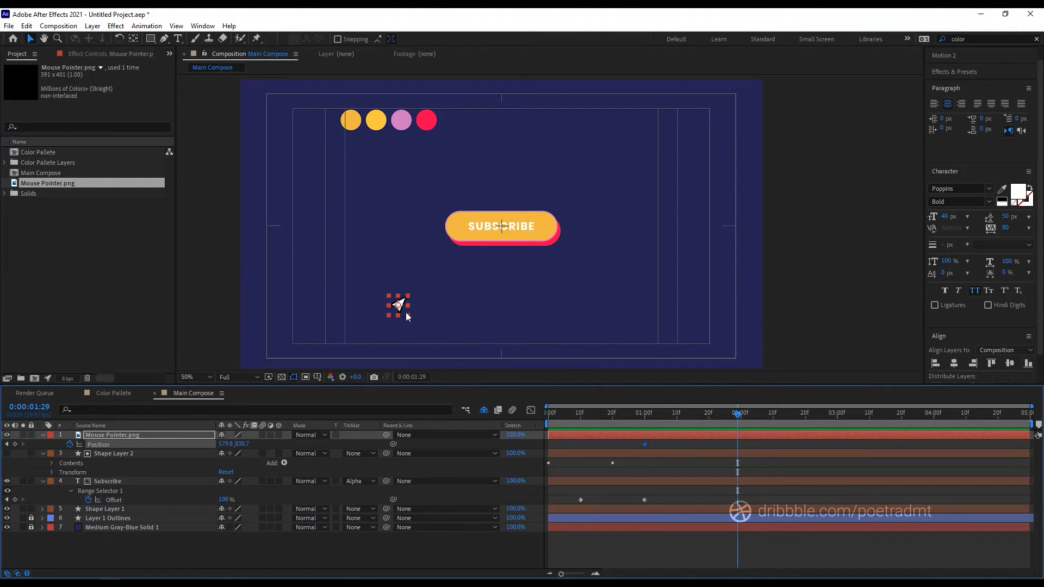
left_click_drag(403, 309, 456, 241)
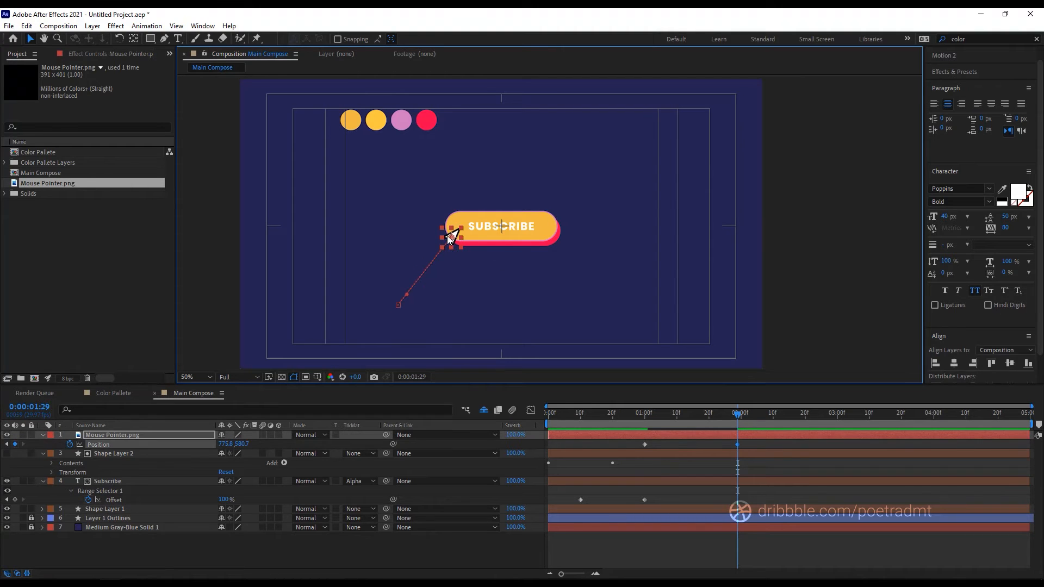
Bend the mouse pointer's straight motion path into an upward curve by adjusting the handles at both ends.
scroll(428, 268, "up", 2)
left_click_drag(436, 262, 390, 270)
left_click_drag(364, 354, 340, 343)
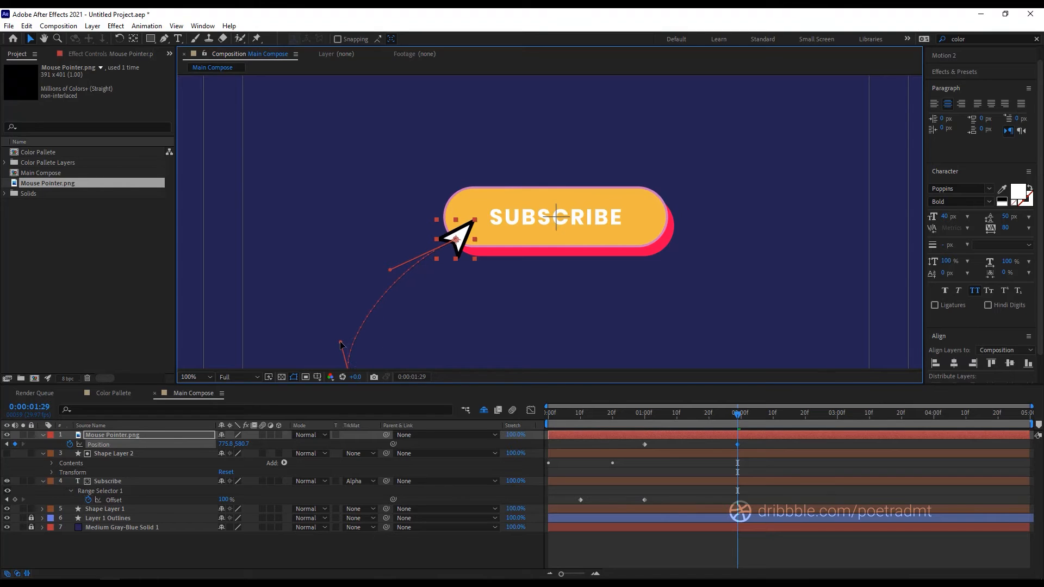
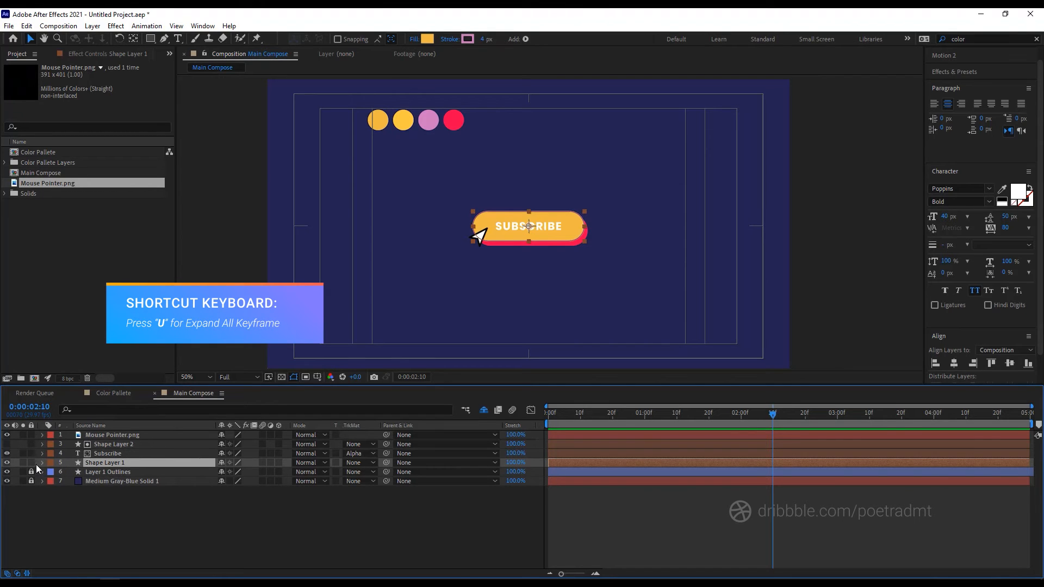
Add a Size keyframe to Shape Layer 1 at 0:00:02:10, and widen the button to 585.6 at 0:00:03:10.
key("u")
left_click(112, 472)
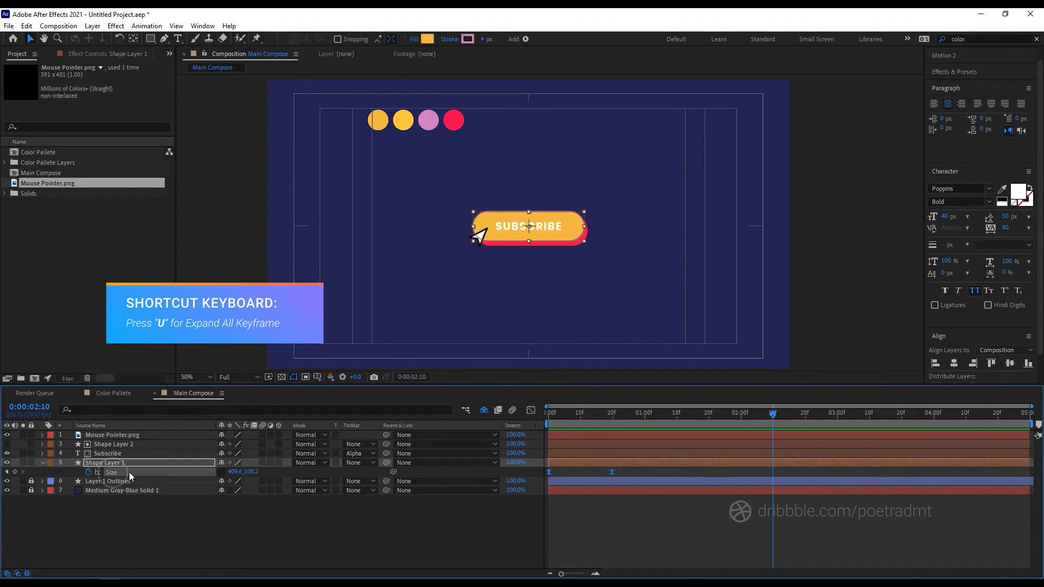
left_click(14, 472)
left_click_drag(776, 417, 869, 423)
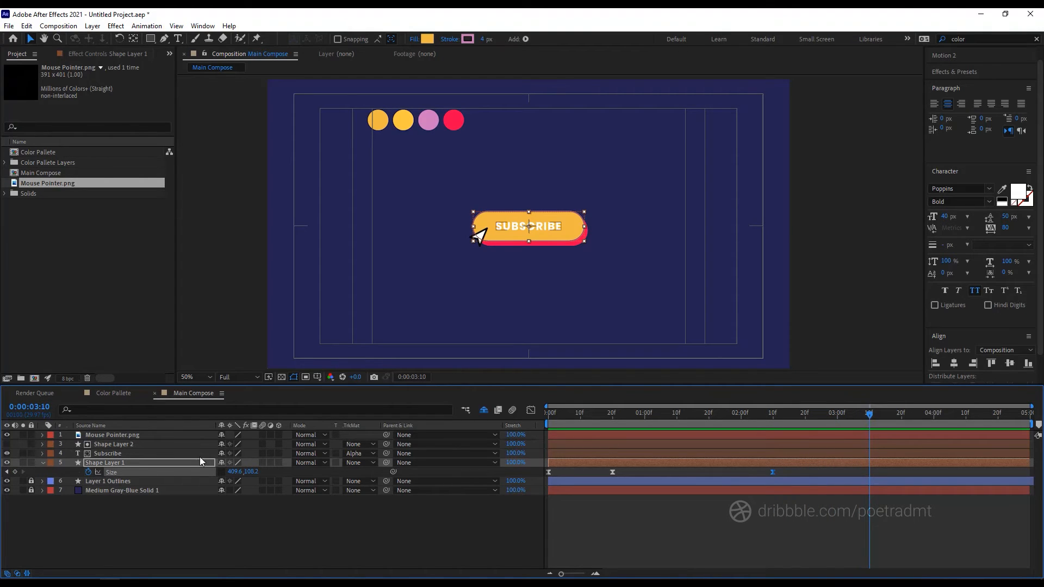
left_click_drag(235, 473, 332, 473)
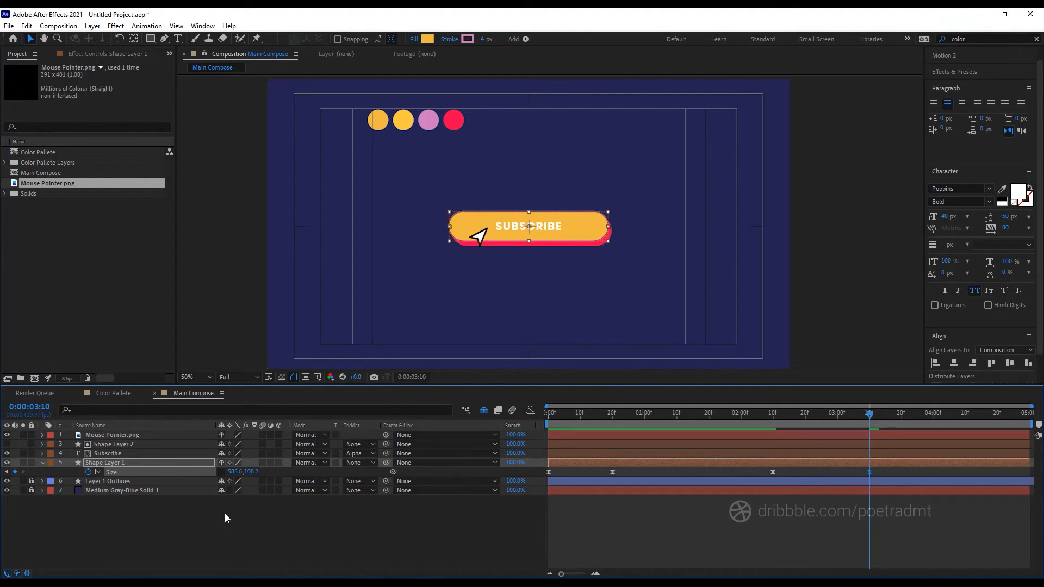
left_click(216, 526)
left_click(121, 443)
left_click(120, 453, "shift")
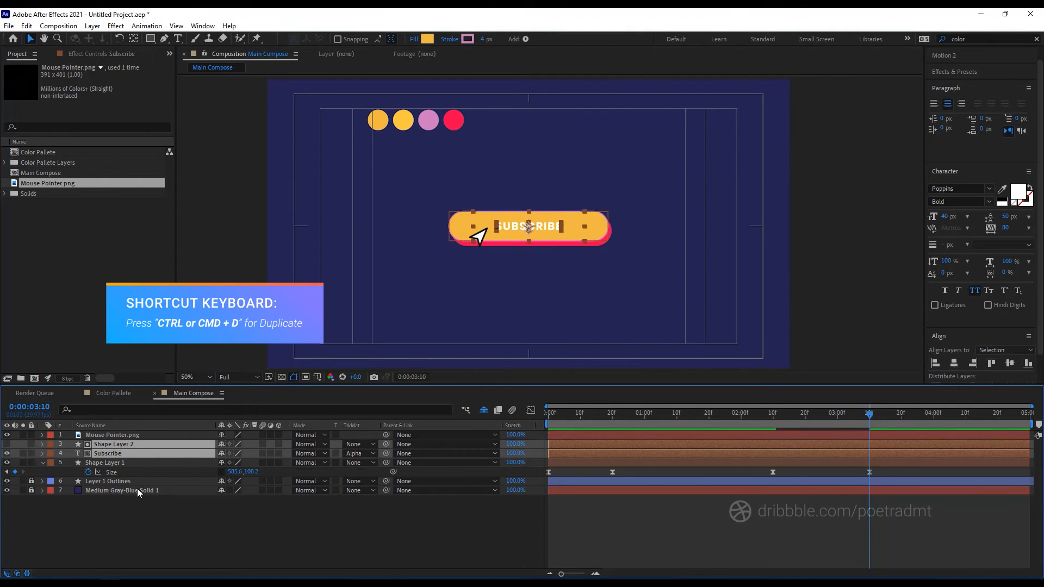
key("ctrl+d")
left_click(210, 534)
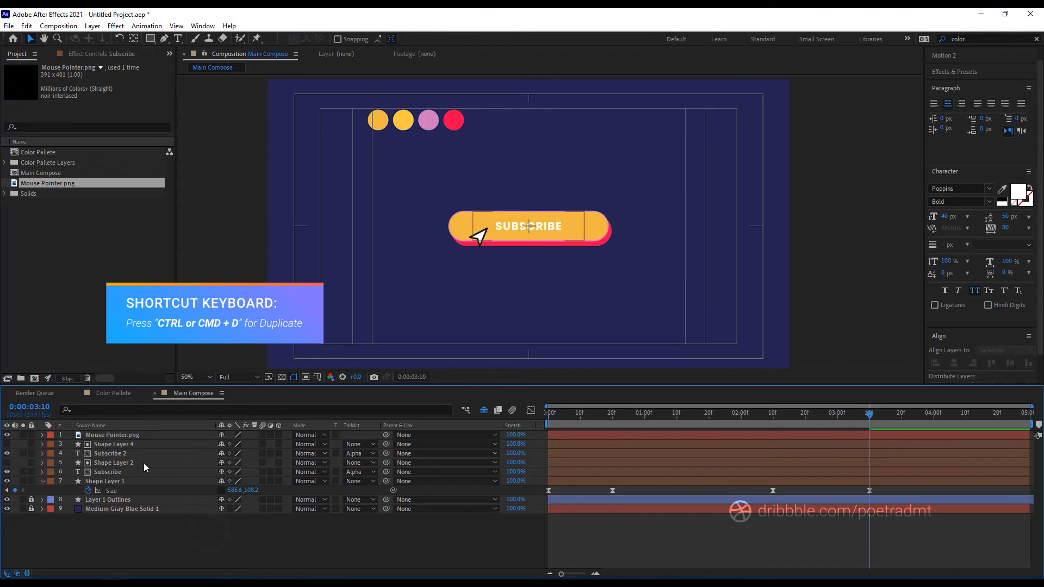
key("ctrl+z")
Fade out the Subscribe text layer with Opacity keyframes of 100% at 0:00:03:10 and 0% at 0:00:03:20.
left_click(112, 456)
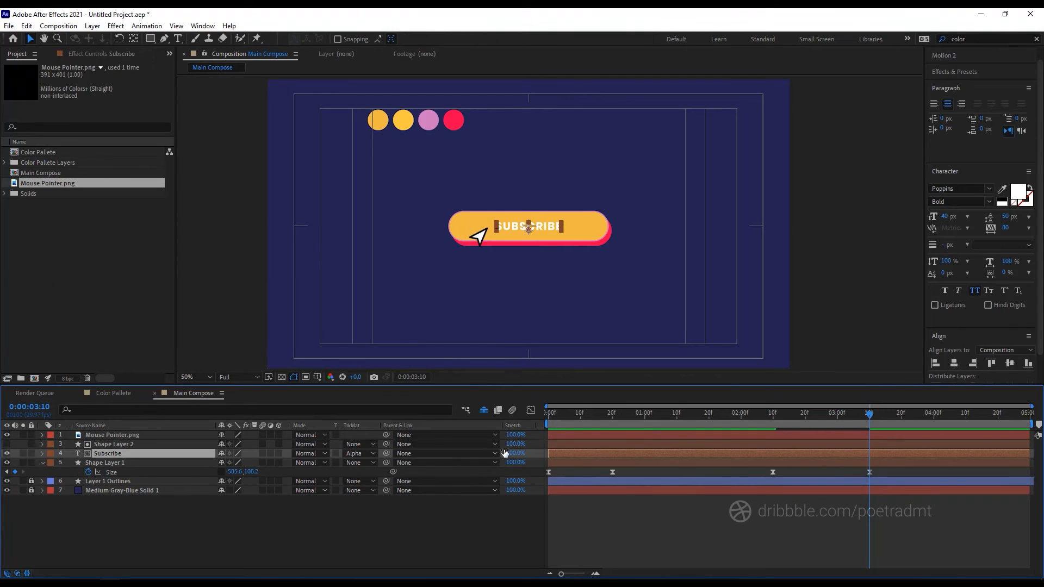
left_click(42, 453)
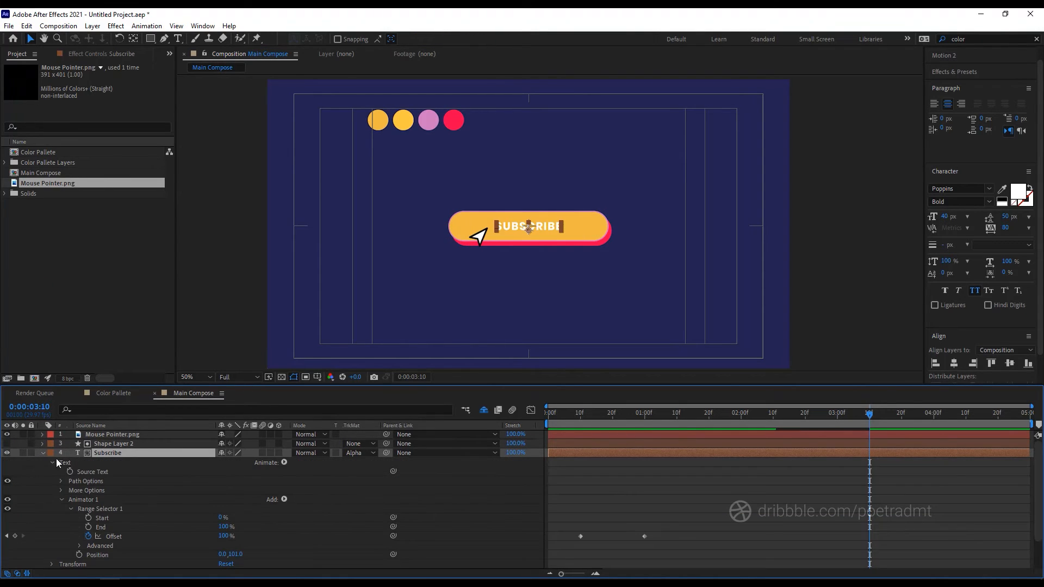
key("t")
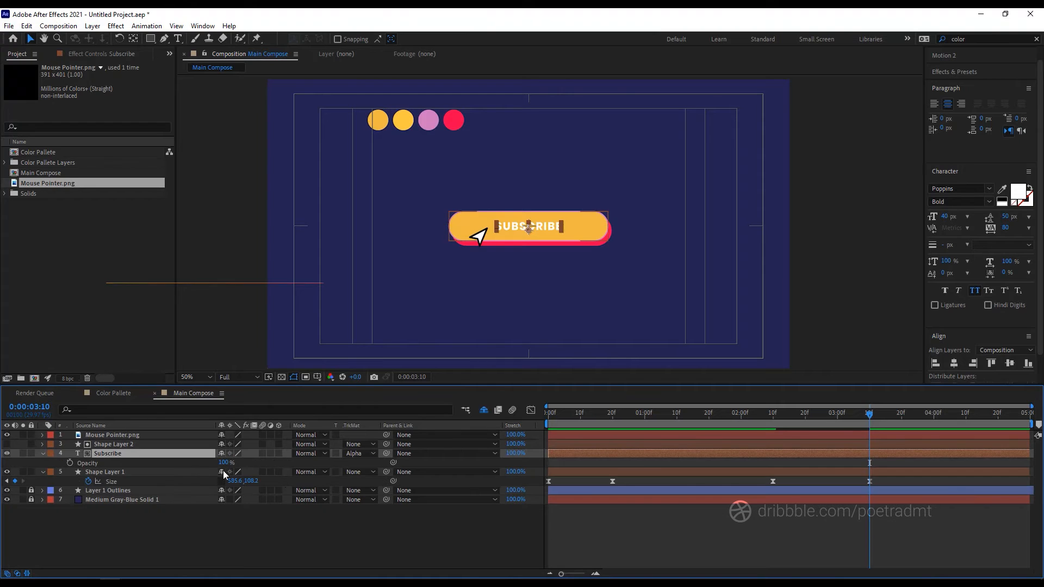
left_click(69, 463)
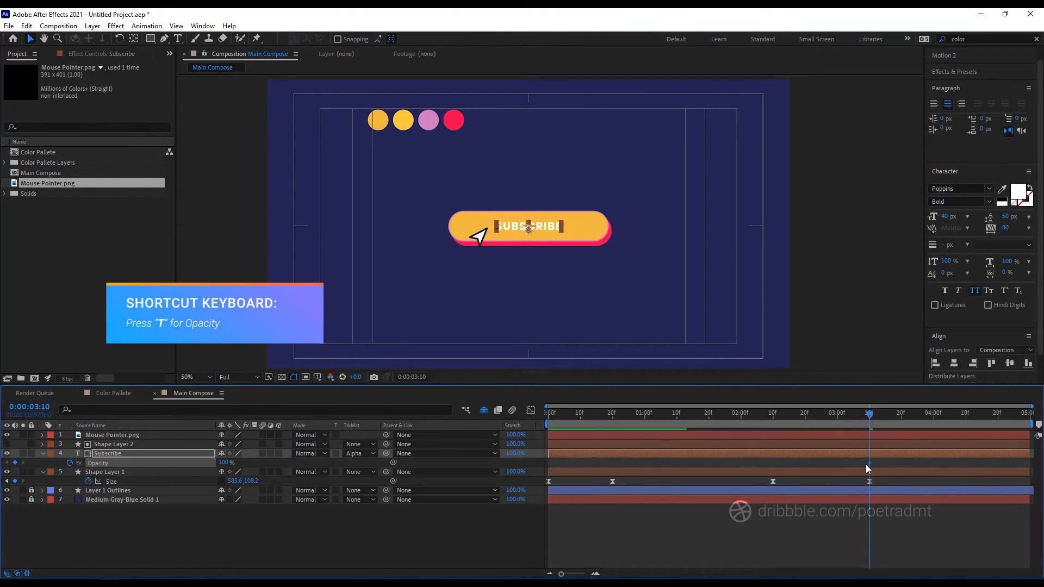
left_click_drag(883, 420, 902, 421)
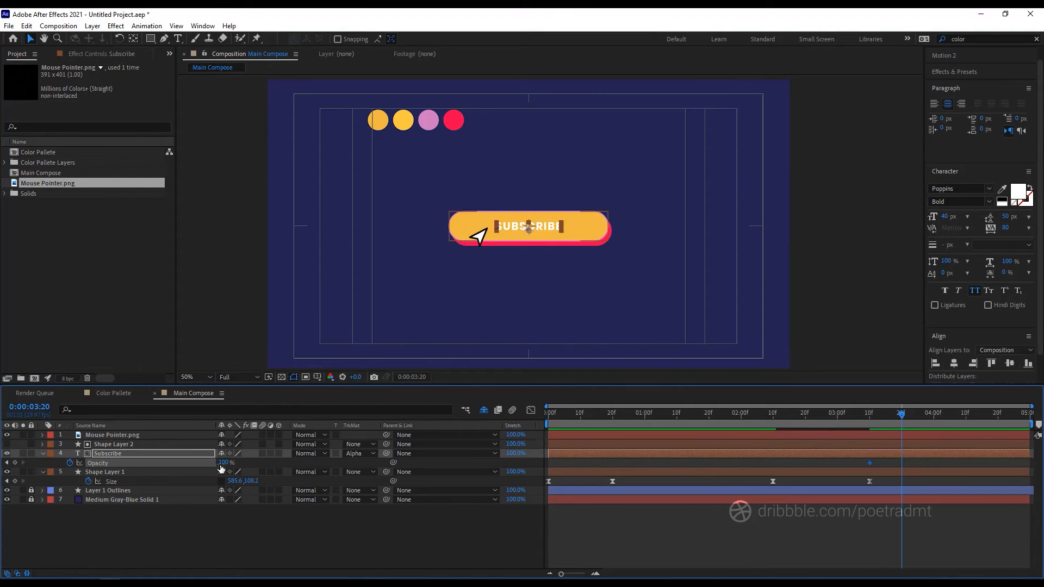
left_click_drag(202, 464, 135, 459)
Apply Easy Ease to both Opacity keyframes of the Subscribe layer.
left_click_drag(927, 459, 859, 468)
right_click(871, 463)
mouse_move(888, 459)
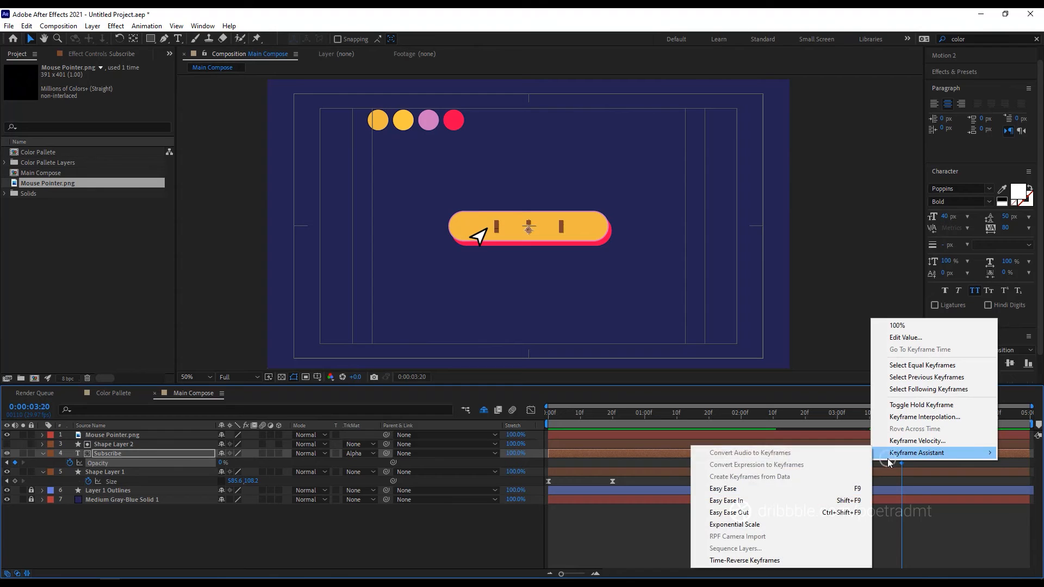
left_click(762, 486)
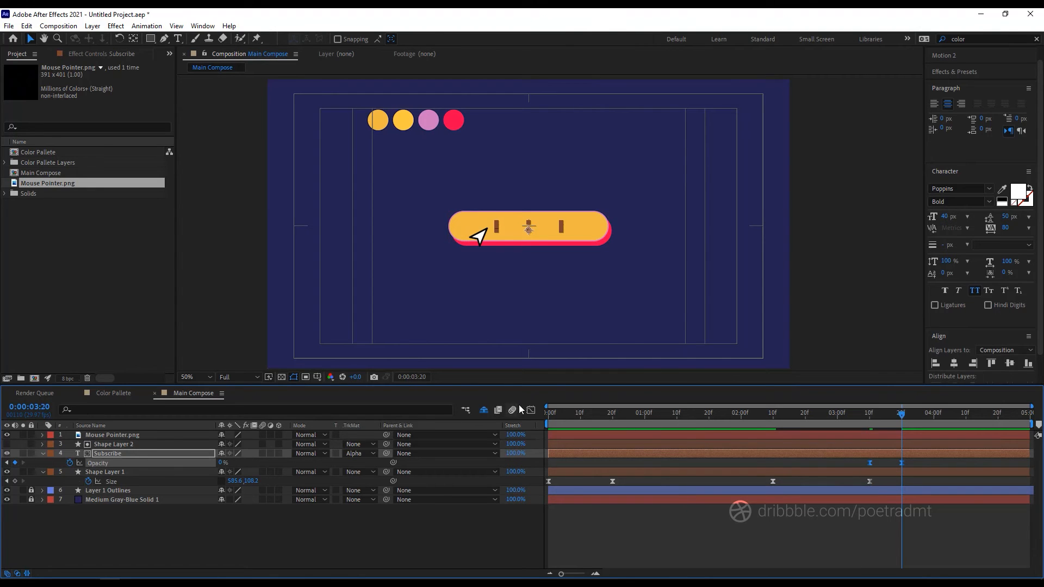
left_click_drag(900, 417, 854, 425)
left_click(857, 530)
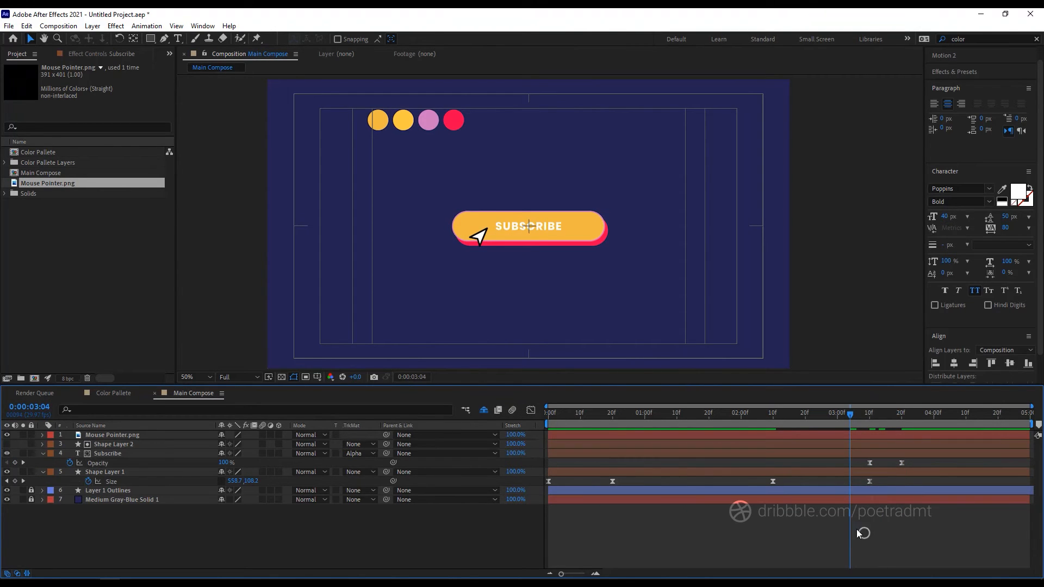
Duplicate Shape Layer 2 and the Subscribe layer together, and shift the copies to start at 0:00:03:10.
left_click(632, 446)
left_click(629, 452, "shift")
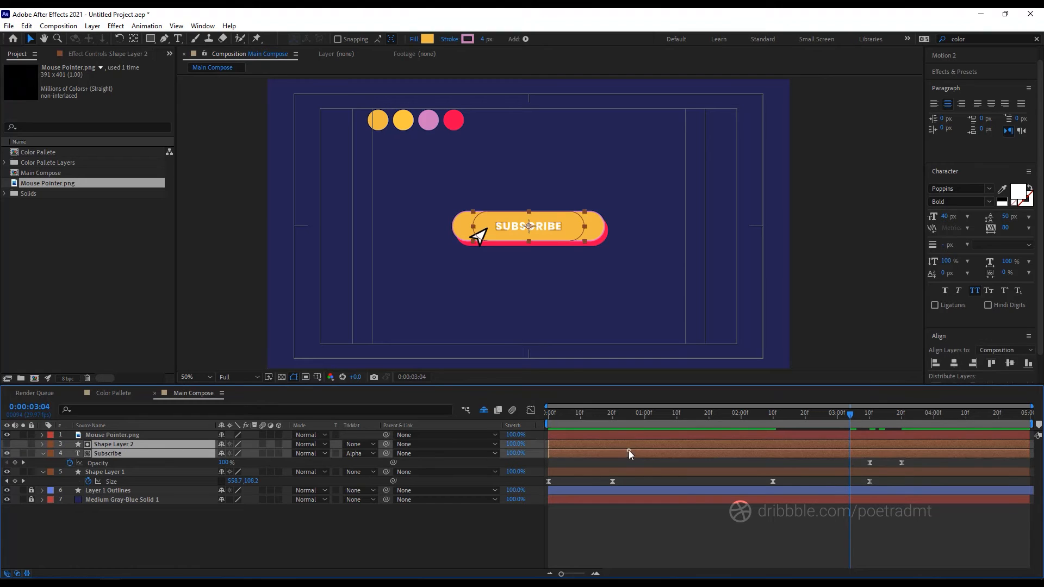
key("ctrl+d")
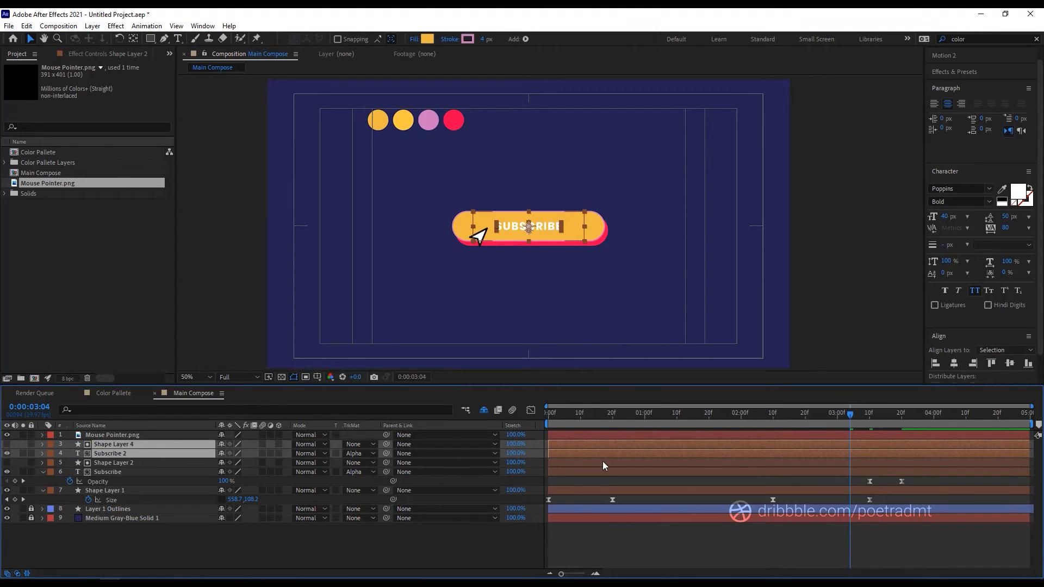
left_click_drag(583, 452, 904, 460)
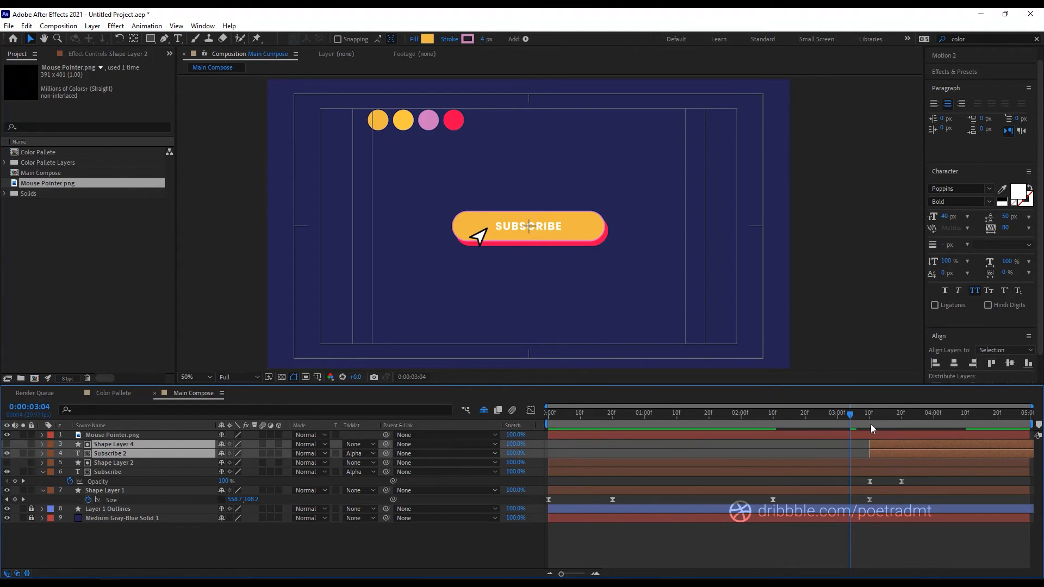
At 0:00:04:10, replace the text of the duplicated Subscribe layer with "thank you!".
left_click_drag(868, 416, 966, 420)
left_click(918, 537)
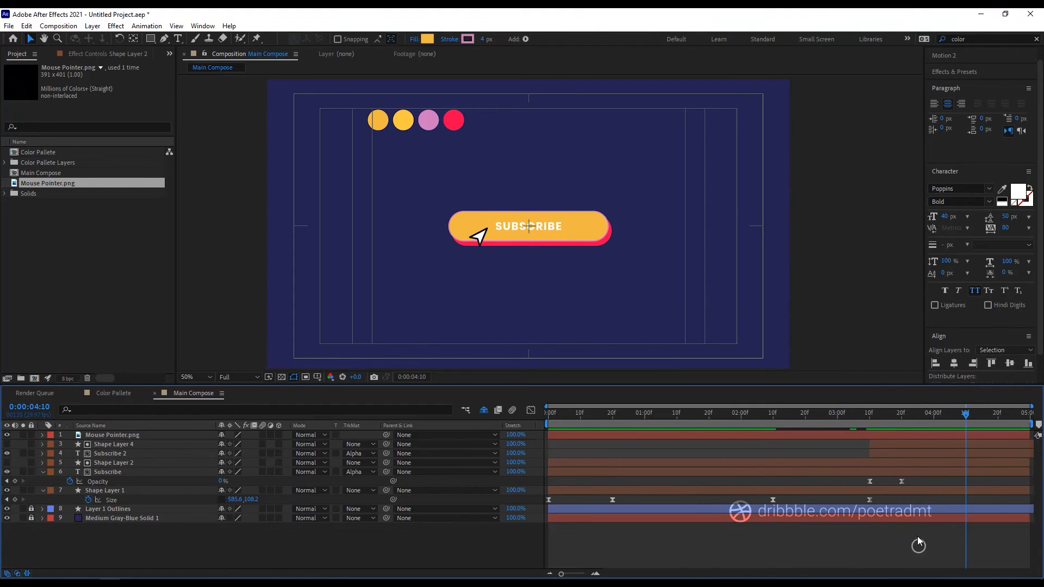
left_click(908, 456)
double_click(527, 224)
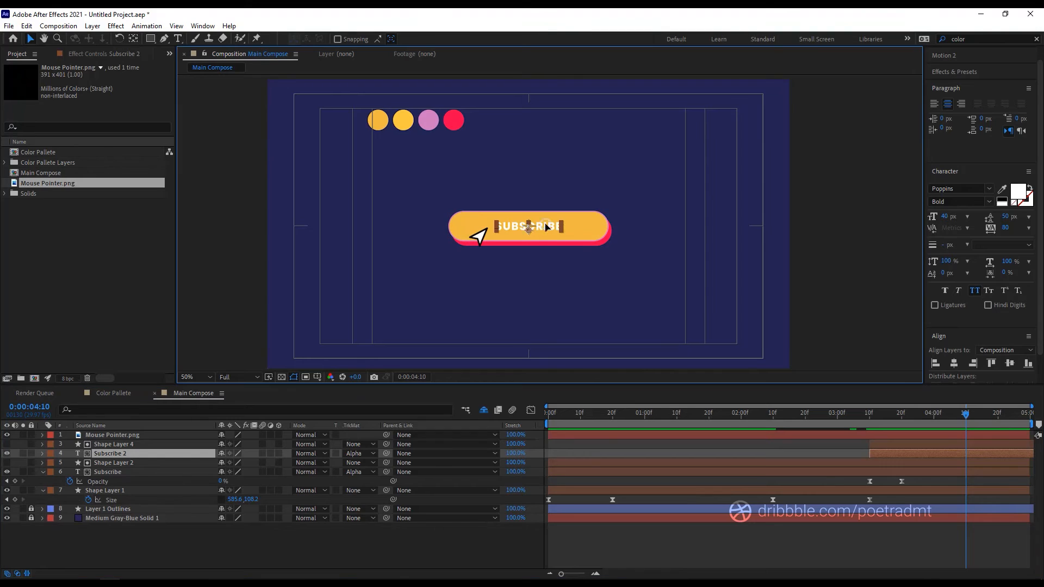
type("thank")
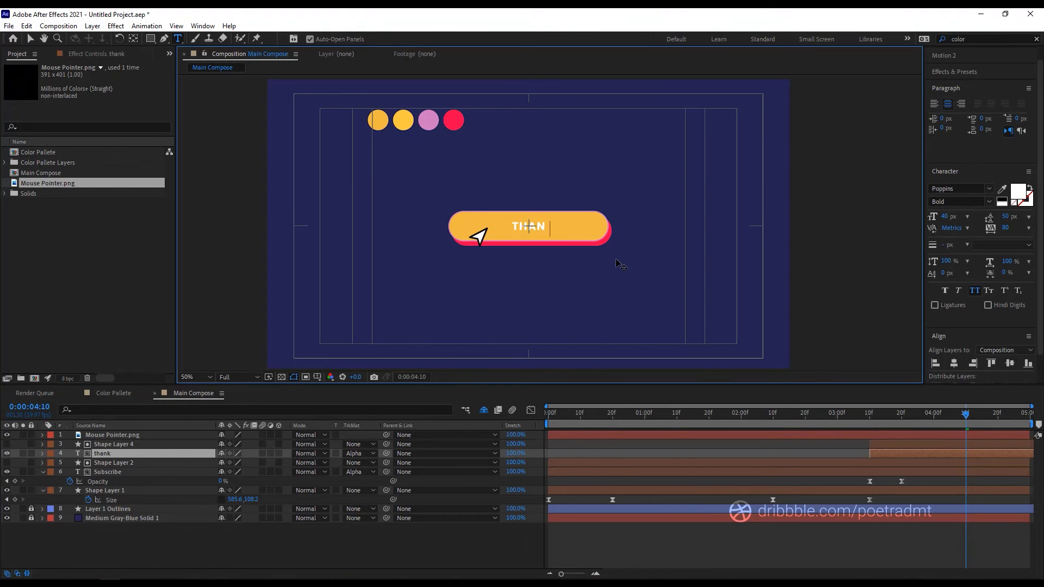
type(" you!")
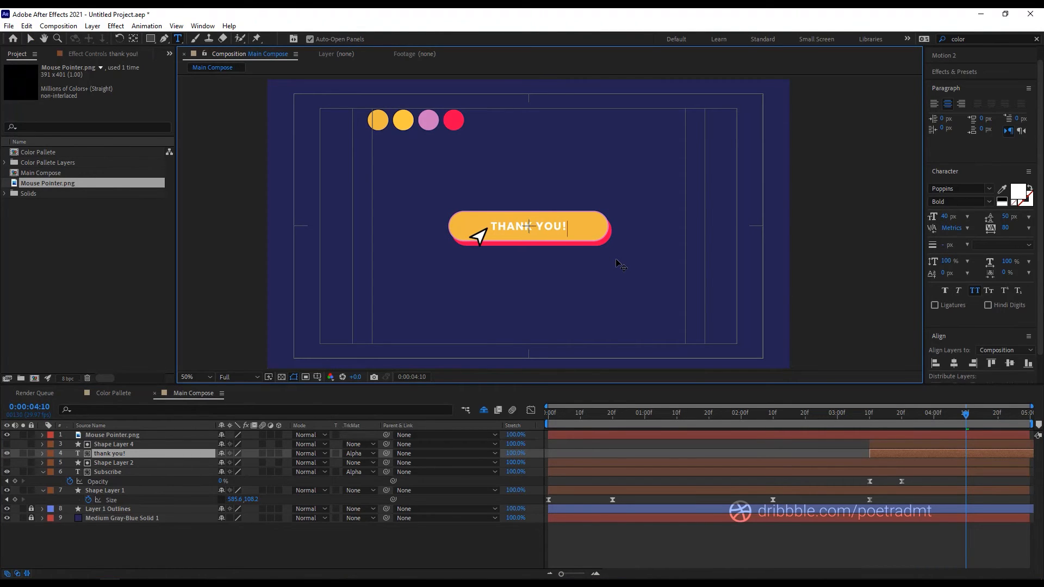
left_click(654, 537)
Preview the change from the Subscribe text to the thank you text, starting at 0:00:03:02.
left_click_drag(877, 413, 844, 420)
key("space")
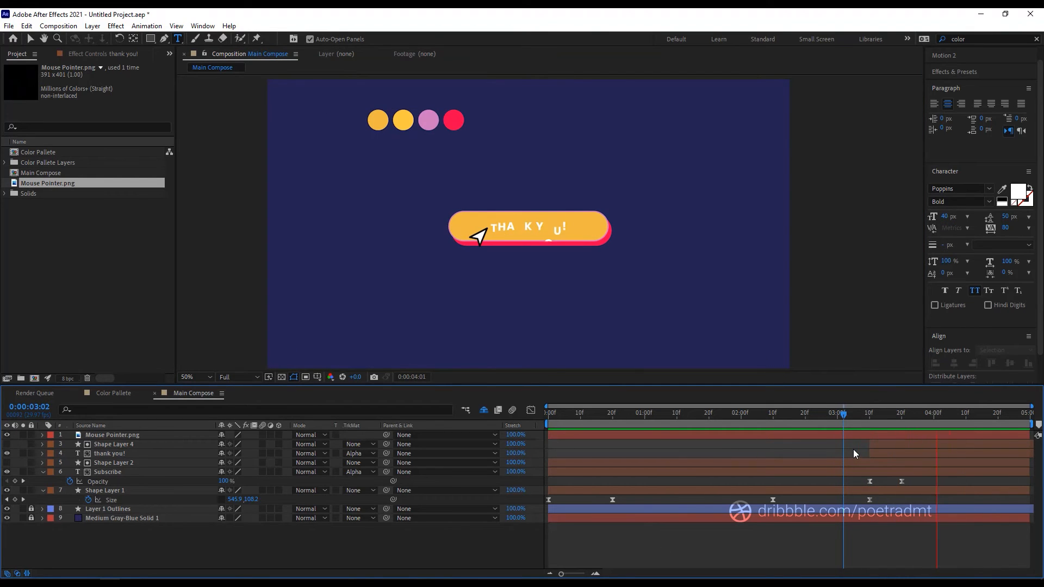
key("apostrophe")
Move Shape Layer 1's last Size keyframe earlier to 0:00:02:20 so that the button widens faster.
mouse_move(857, 413)
left_mouse_down()
mouse_move(792, 418)
mouse_move(861, 419)
left_mouse_up()
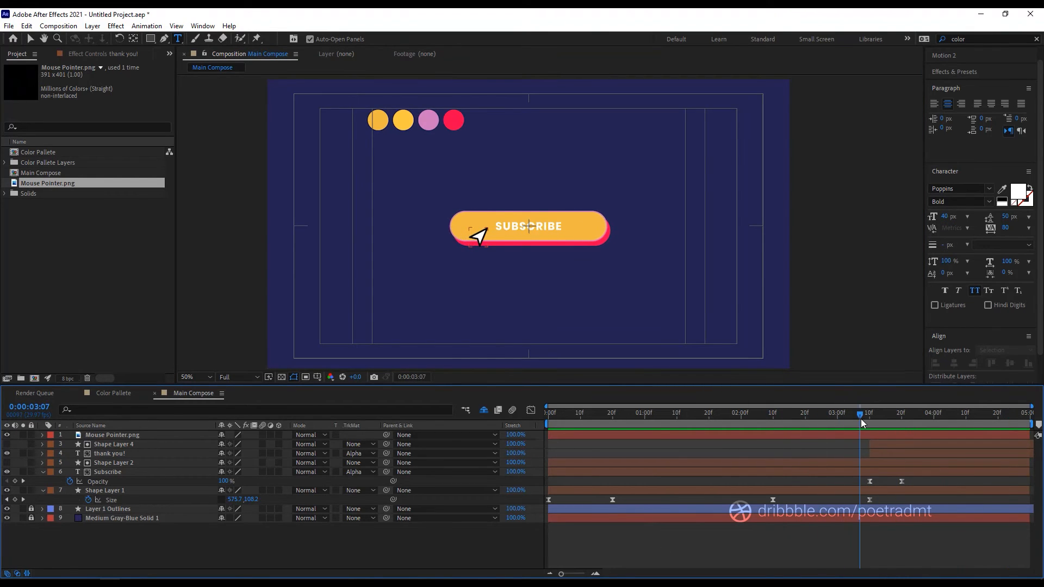
left_click_drag(873, 497, 751, 498)
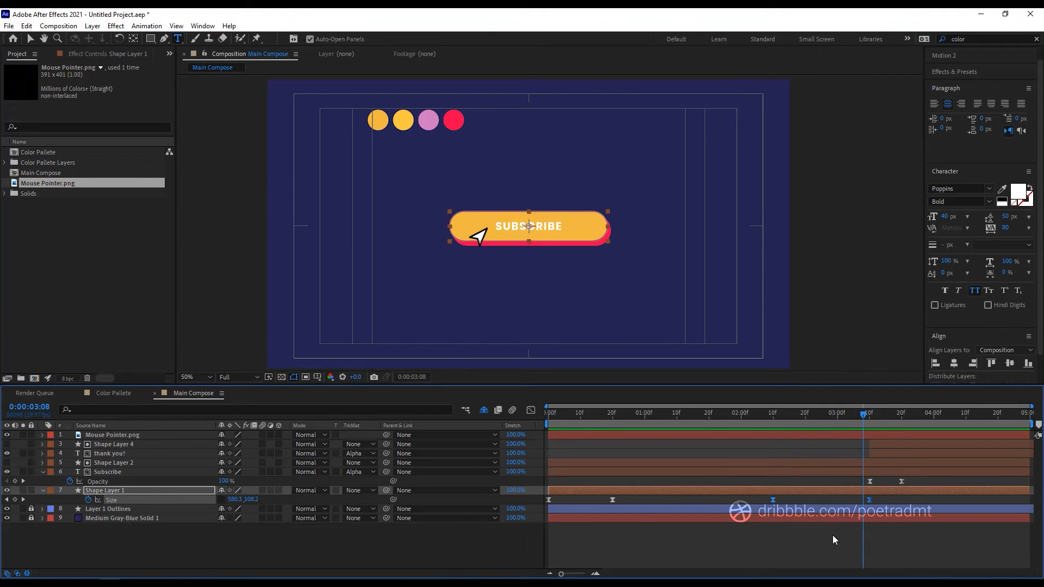
left_click_drag(869, 500, 806, 500)
Start Shape Layer 4 and the thank you! layer at 0:00:02:20, move Subscribe's Opacity keyframes to begin there too, and preview the timing.
left_click(879, 454)
left_click(879, 447, "ctrl")
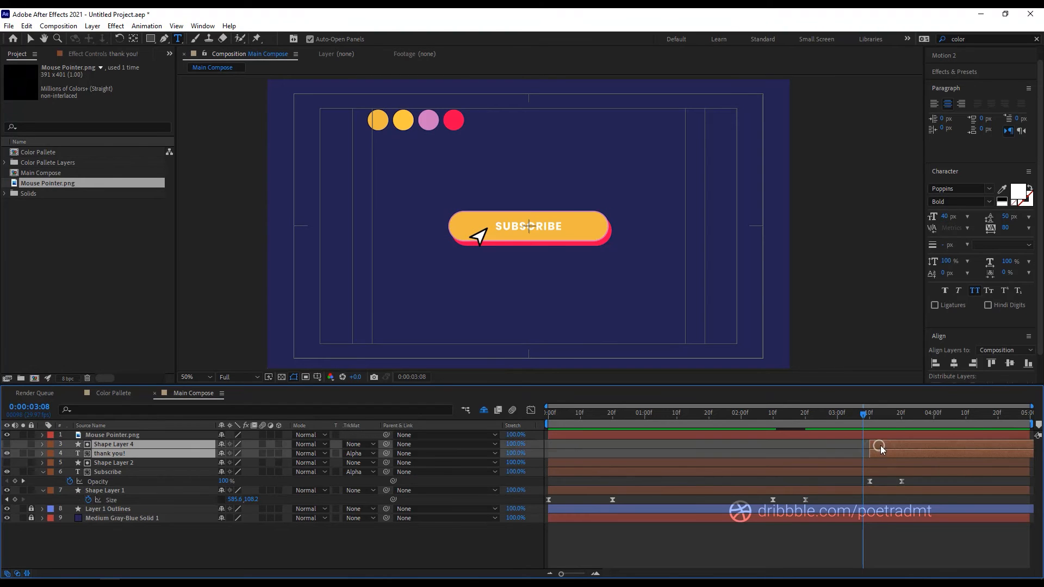
left_click_drag(879, 447, 840, 455)
left_click_drag(909, 483, 807, 484)
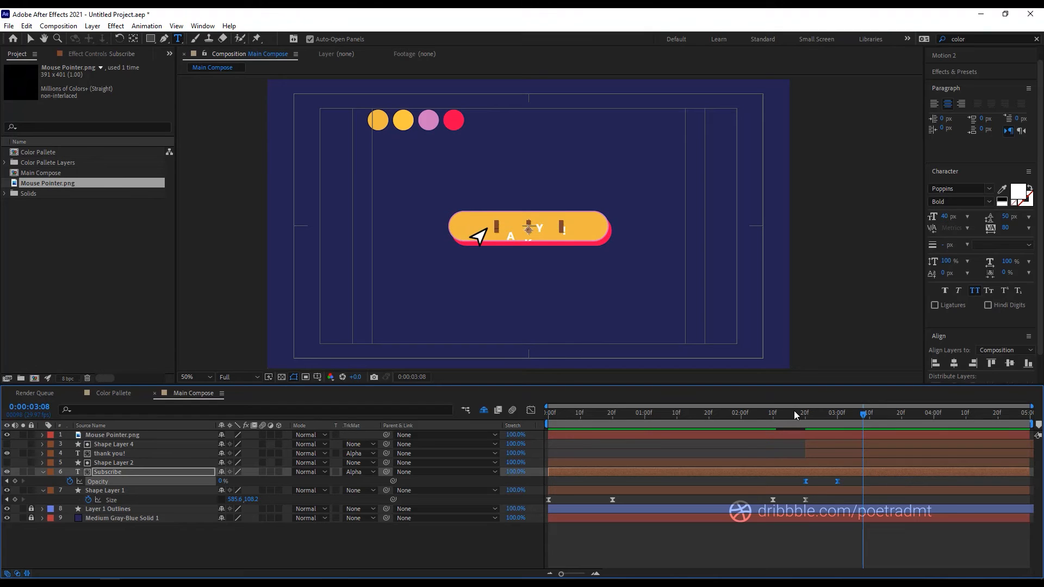
left_click_drag(795, 412, 748, 419)
key("space")
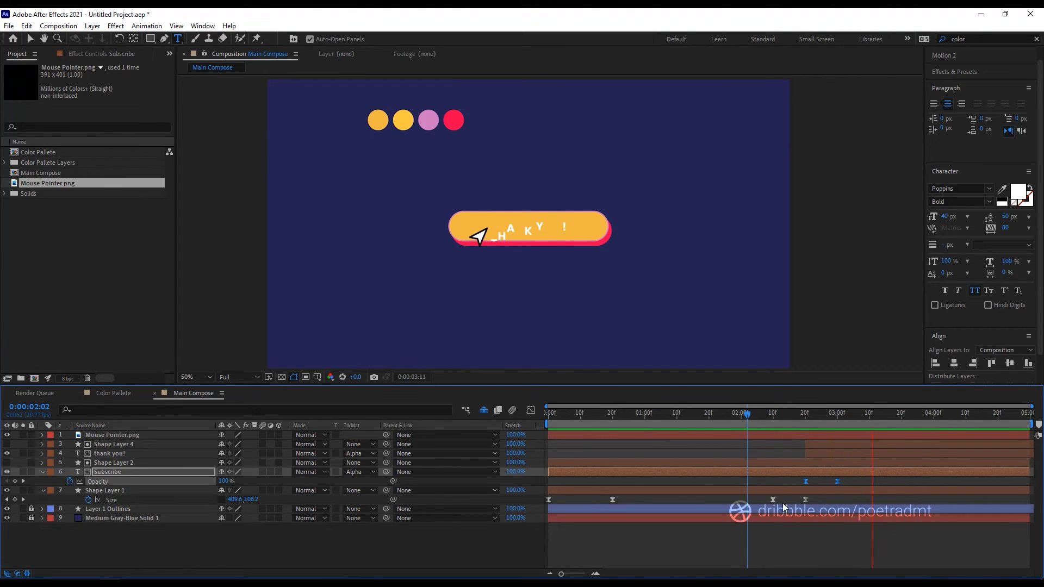
Adjust the speed curve between Shape Layer 1's last two Size keyframes and preview the widening from 0:00:02:10.
left_click(819, 503)
left_click_drag(821, 509, 745, 489)
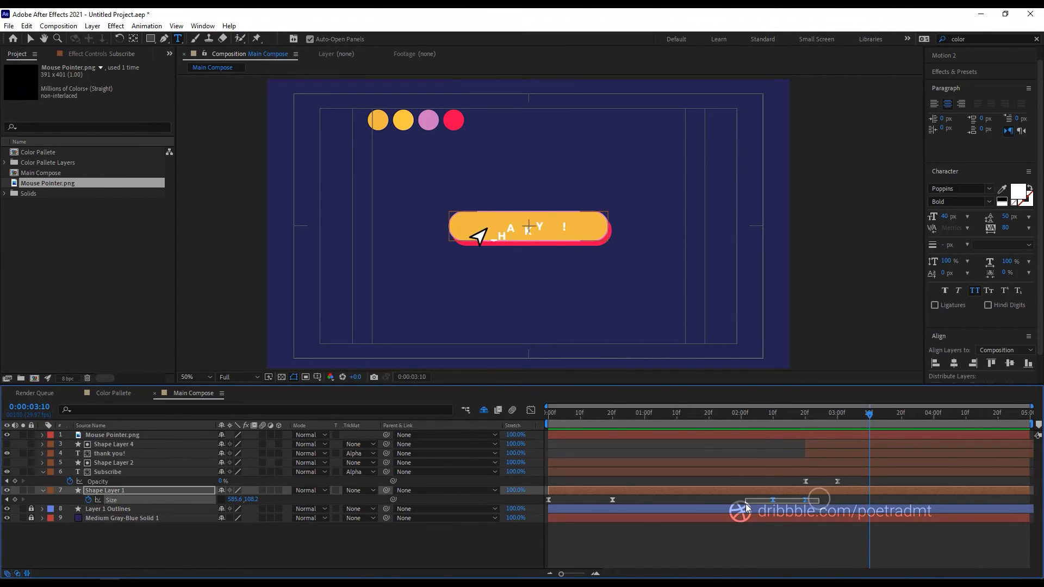
left_click(526, 411)
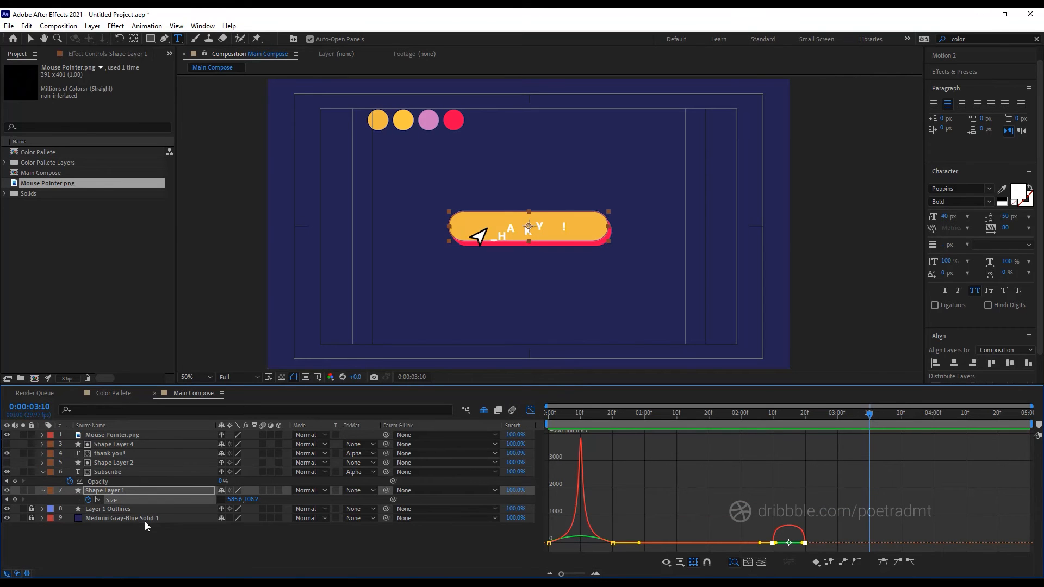
left_click(104, 493)
left_click(113, 500)
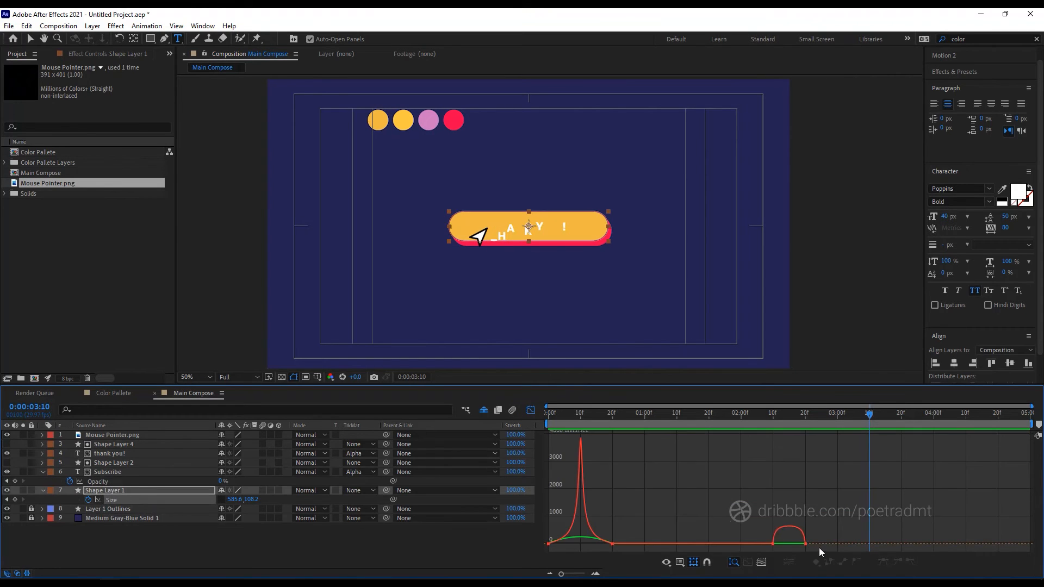
mouse_move(747, 553)
left_mouse_down()
mouse_move(805, 545)
mouse_move(680, 533)
mouse_move(763, 546)
left_mouse_up()
scroll(805, 545, "up", 4)
left_click(531, 410)
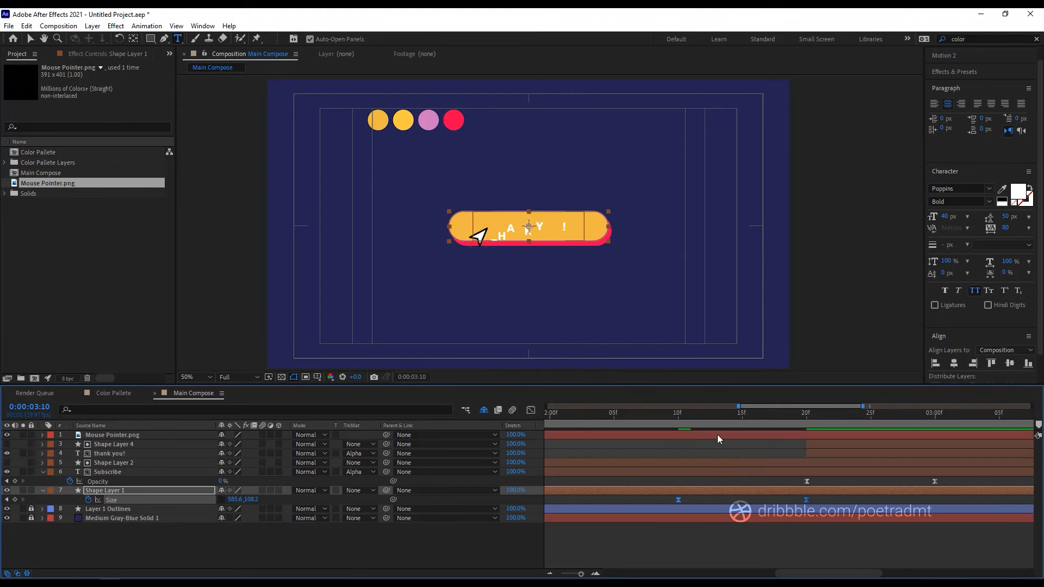
key("j")
key("j")
key("j")
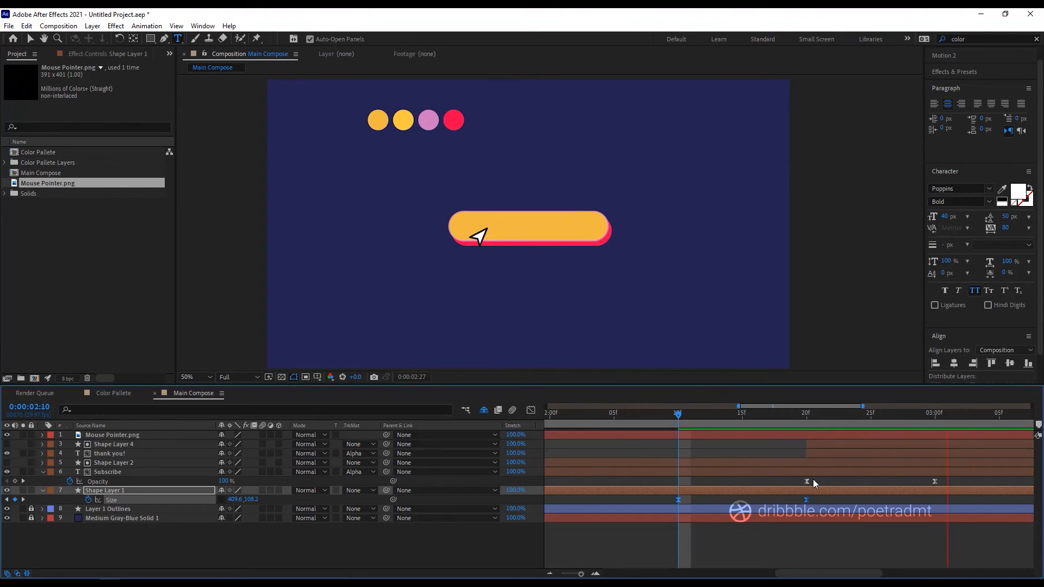
key("space")
Move Shape Layer 1's last Size keyframe to 0:00:03:00 and preview the slower widening.
key("minus")
key("minus")
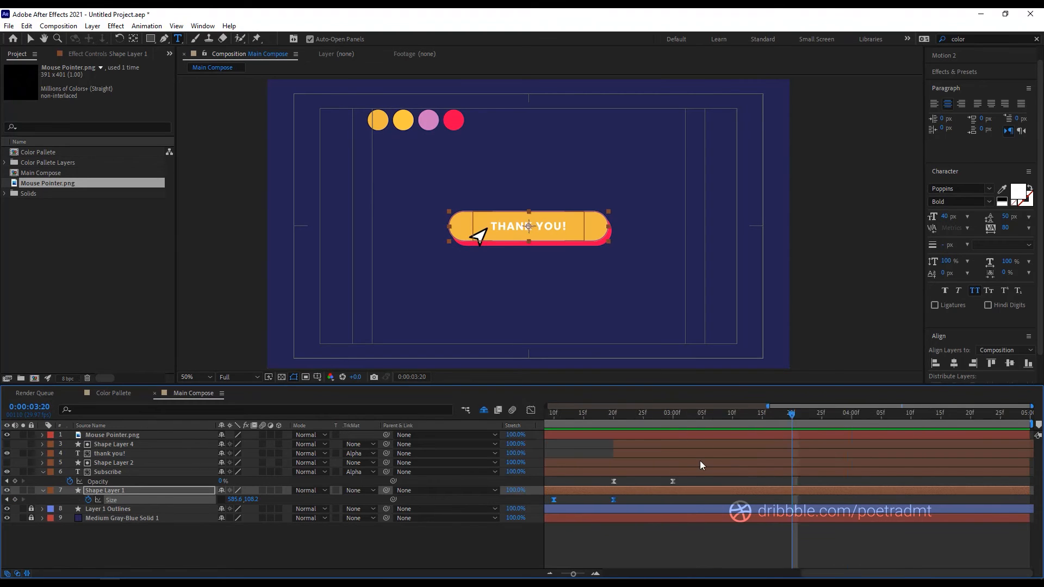
left_click(722, 499)
left_click_drag(713, 500, 759, 500)
left_click(673, 420)
key("space")
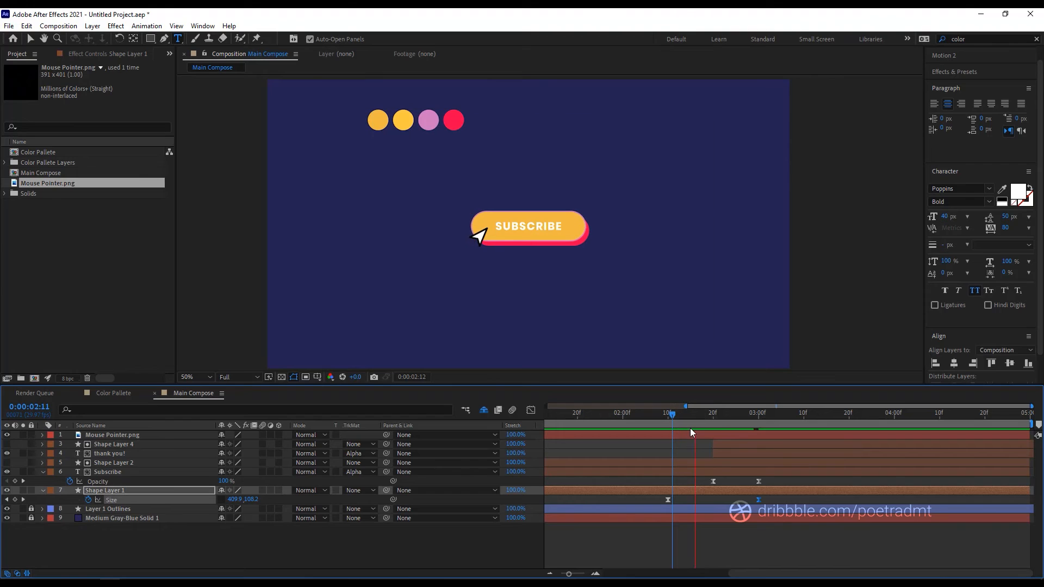
key("space")
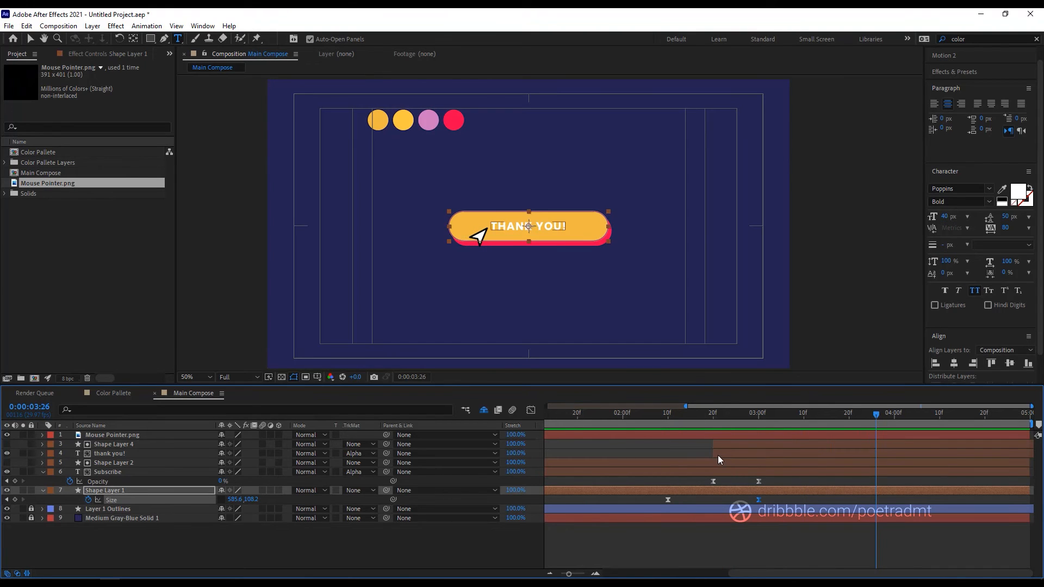
Shift Shape Layer 4 and the thank you! layer to start at 0:00:02:10, and preview the timing.
left_click(718, 456)
left_click(719, 445, "shift")
left_click_drag(719, 444, 683, 455)
left_click(653, 414)
key("space")
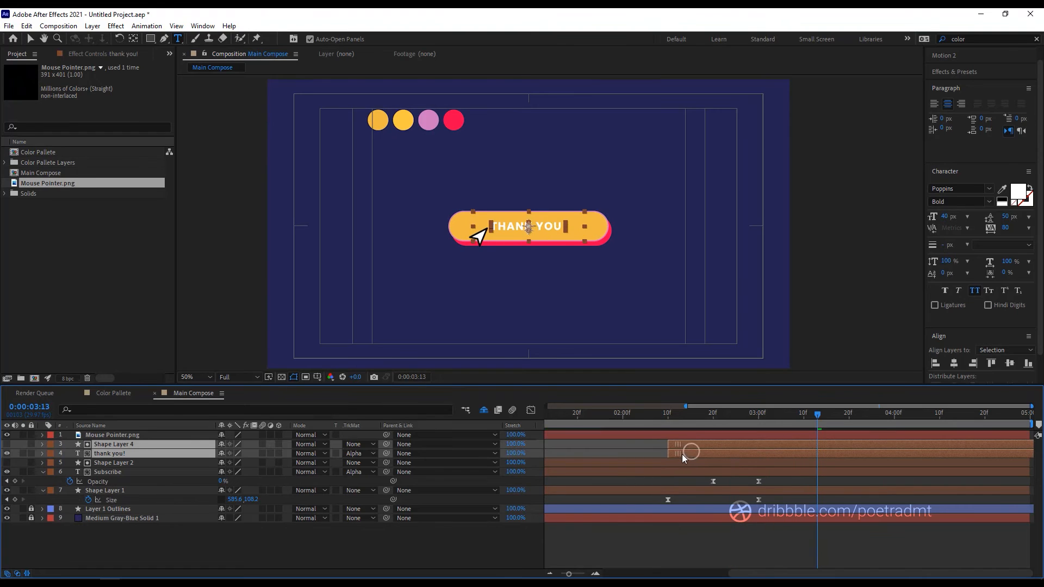
left_click(660, 410)
key("space")
key("space")
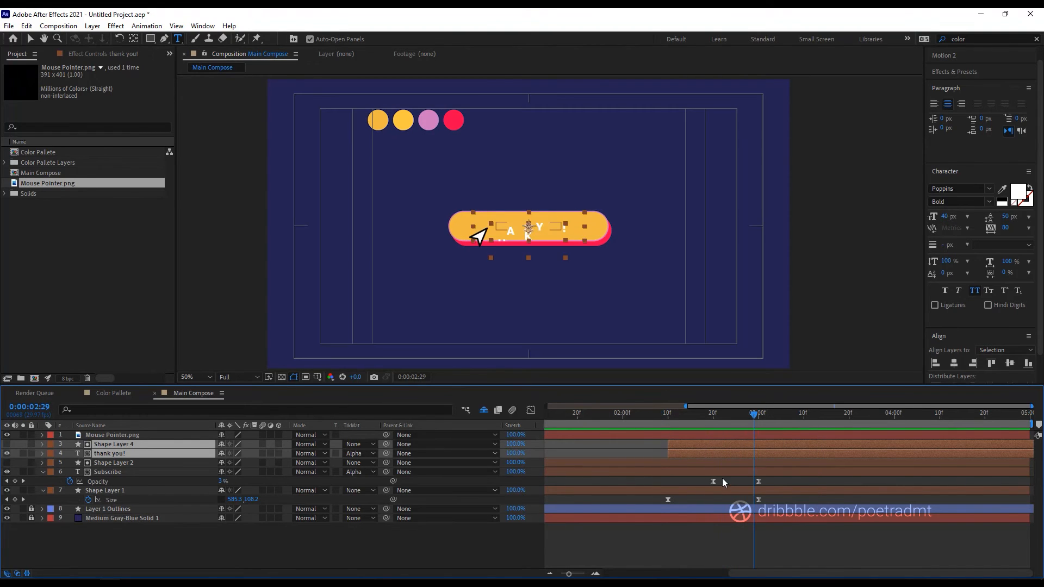
Shift Subscribe's Opacity keyframes to begin at 0:00:02:14, and make the thank you! layer's Offset keyframes span 0:00:02:10 to 0:00:03:00.
left_click_drag(768, 477, 687, 484)
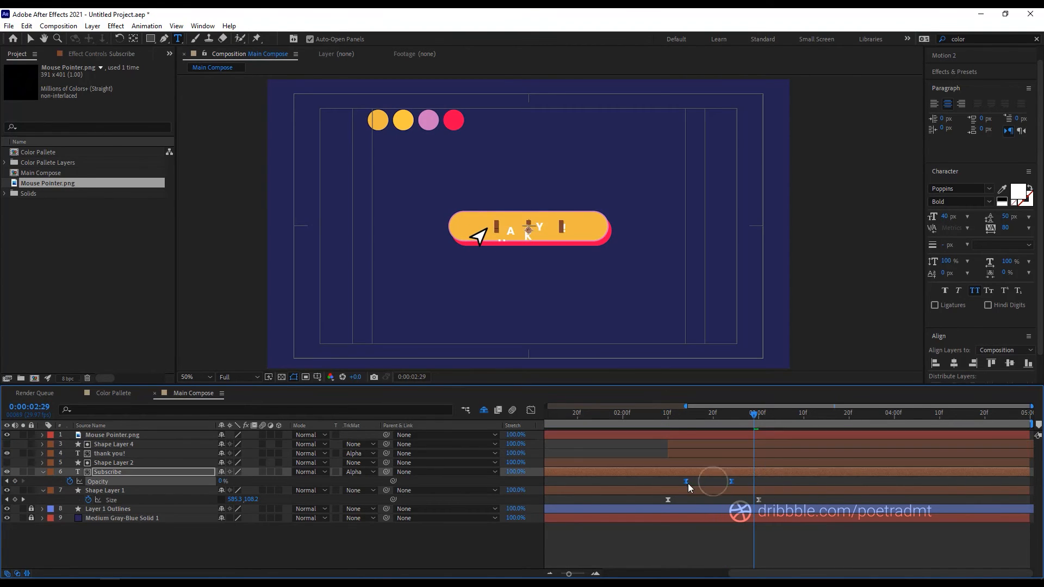
left_click(680, 446)
left_click(681, 452)
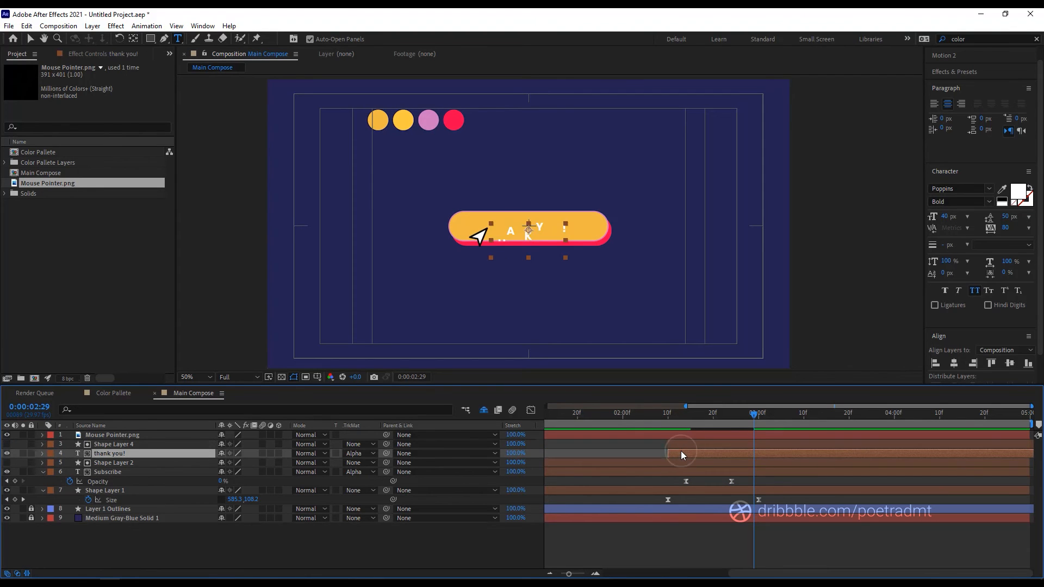
key("u")
left_click_drag(838, 459, 665, 472)
At 0:00:03:00, reduce the width in Shape Layer 1's Size to 398.6.
left_click_drag(677, 426, 757, 429)
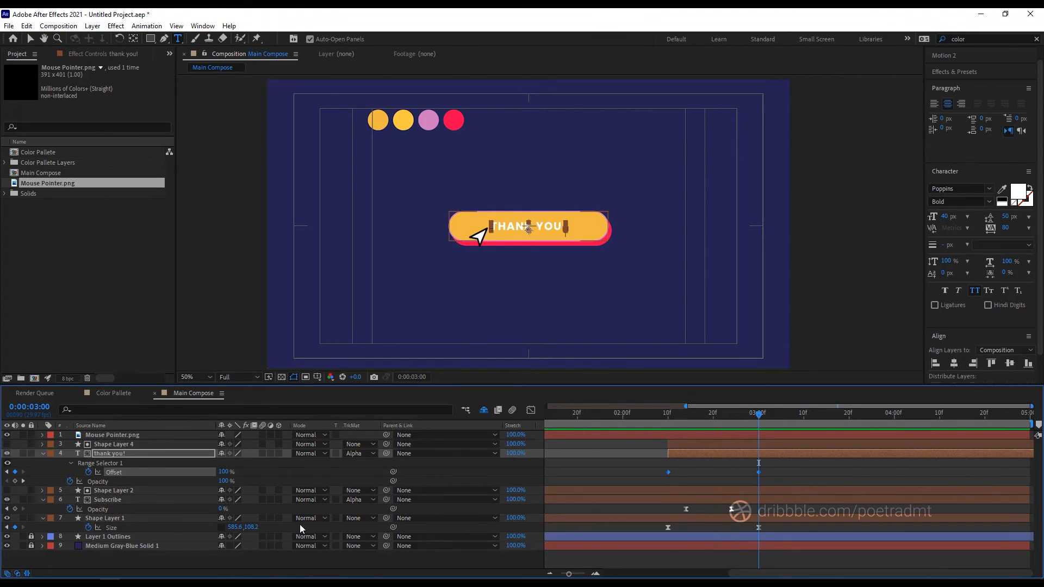
left_click_drag(231, 527, 161, 538)
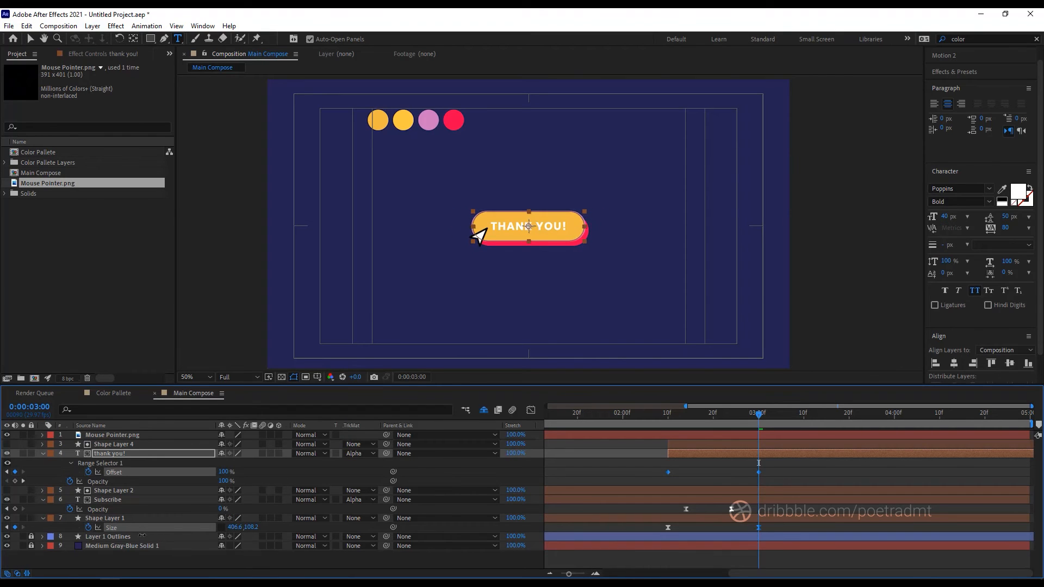
left_click_drag(143, 535, 141, 536)
Set the width in Shape Layer 1's Size keyframe at 0:00:02:10 to 342.
mouse_move(670, 417)
left_mouse_down()
mouse_move(681, 417)
mouse_move(669, 417)
left_mouse_up()
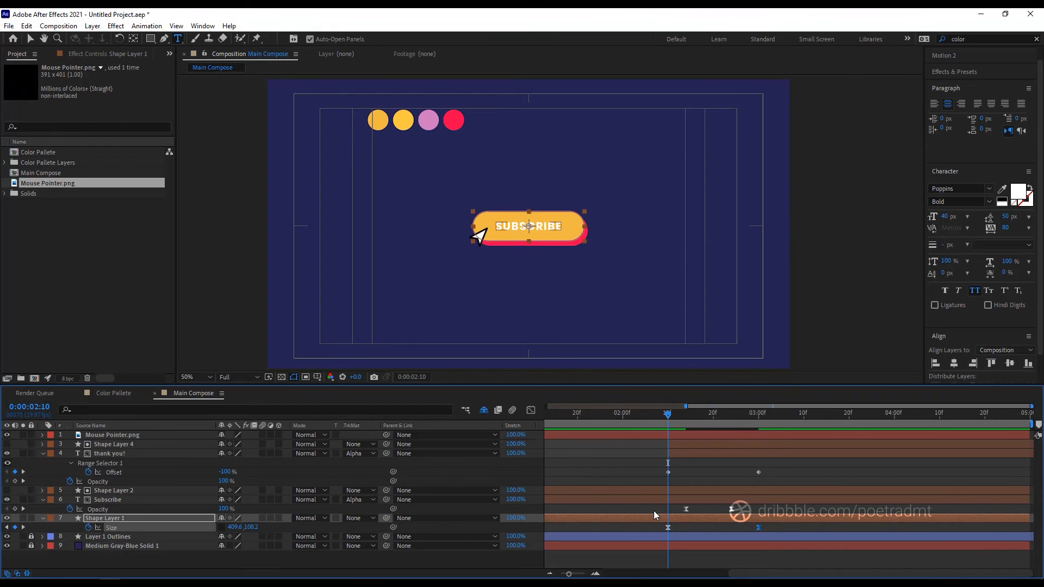
key("minus")
left_click_drag(234, 527, 205, 532)
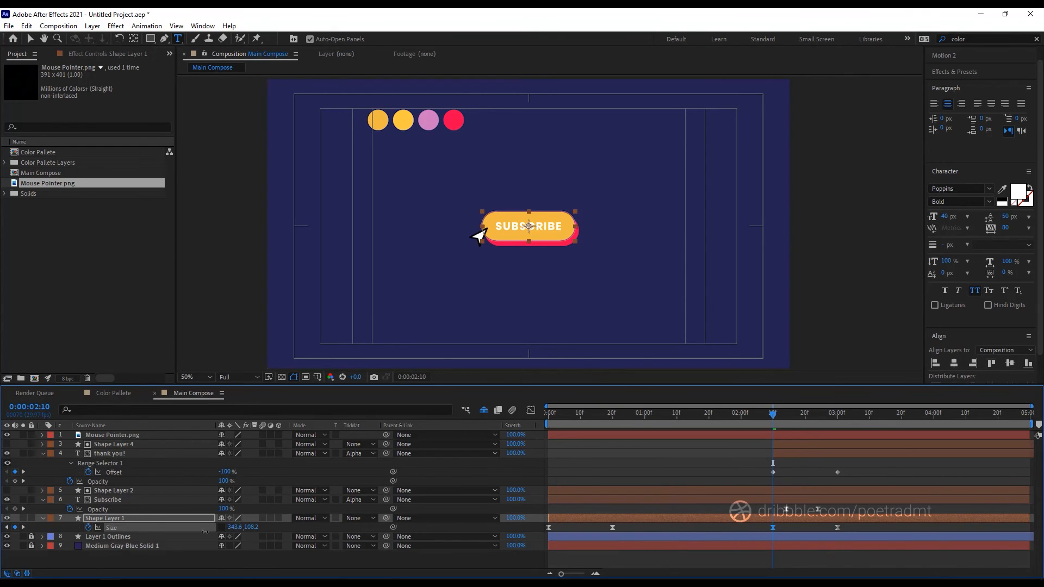
left_click(233, 527)
type("342")
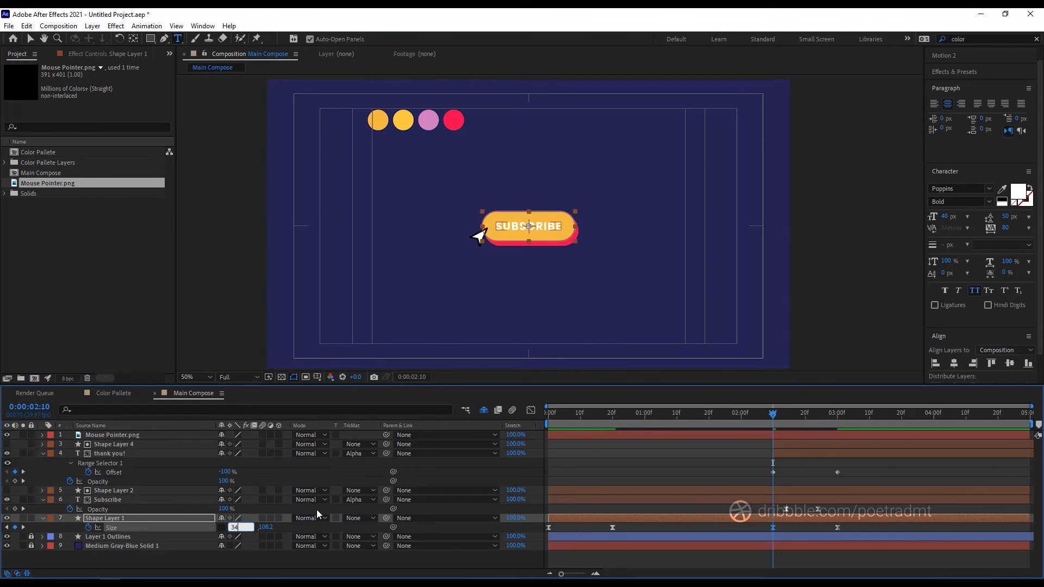
key("Return")
Set the width in Shape Layer 1's Size keyframe at 0:00:00:20 to 342 as well, and preview the animation.
left_click_drag(606, 417, 613, 418)
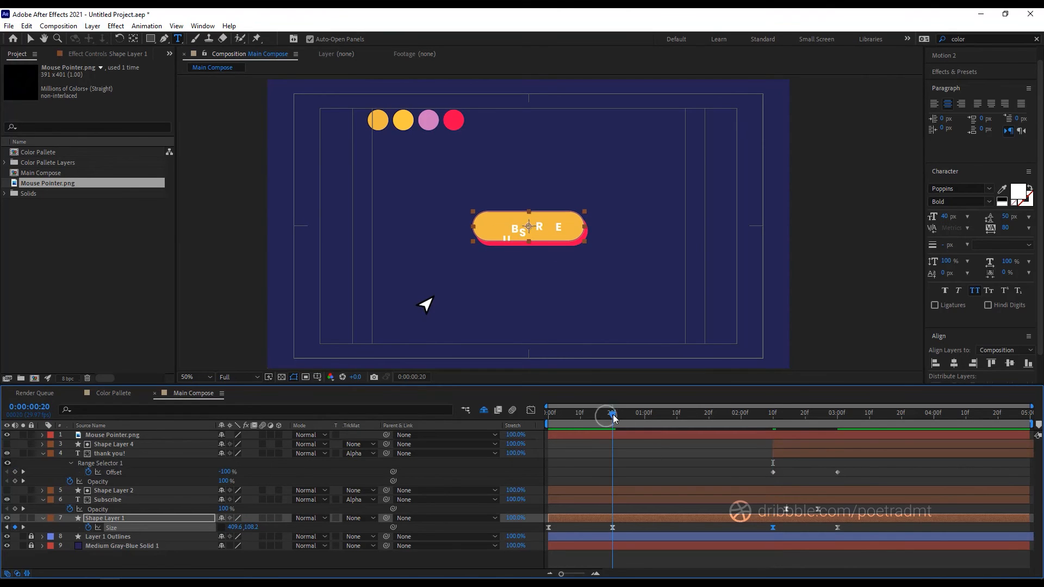
left_click(237, 527)
type("342")
key("Return")
key("space")
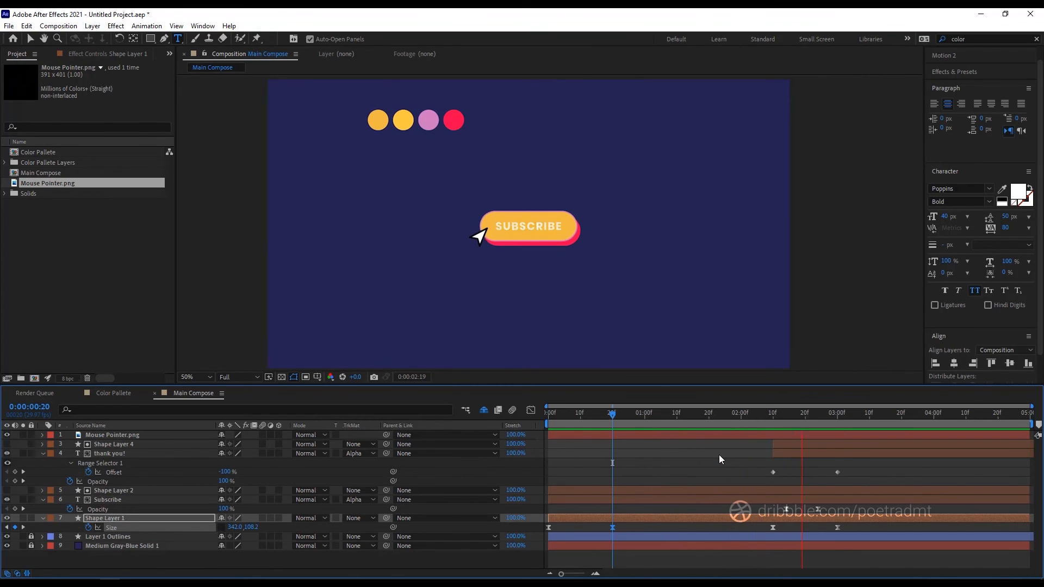
Enable keyframing for Shape Layer 1's Fill 1 Color and place its first keyframe at 0:00:02:10.
left_click_drag(745, 414, 837, 416)
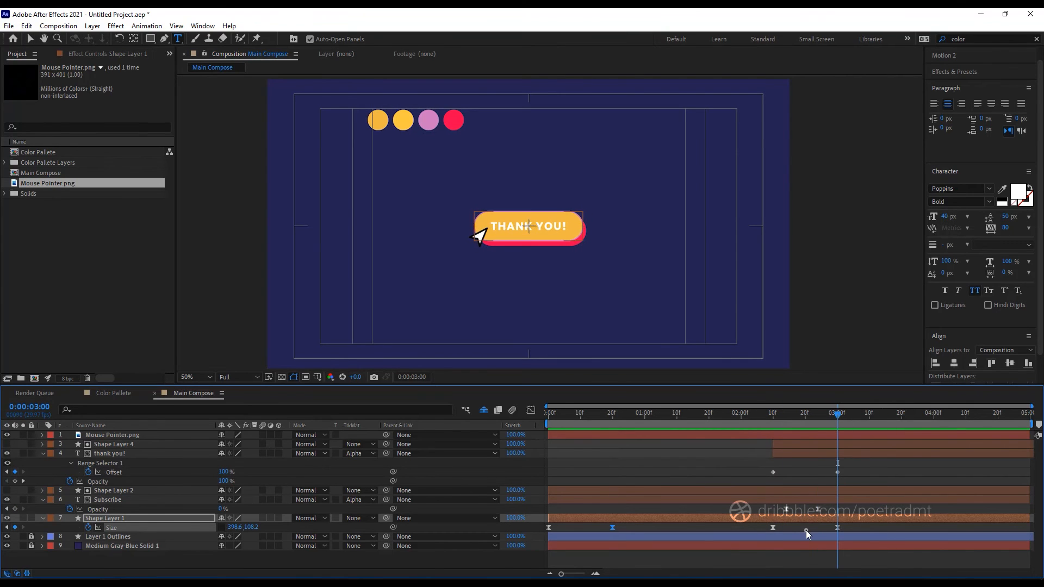
left_click(806, 530)
left_click(777, 417)
left_click_drag(778, 418, 839, 420)
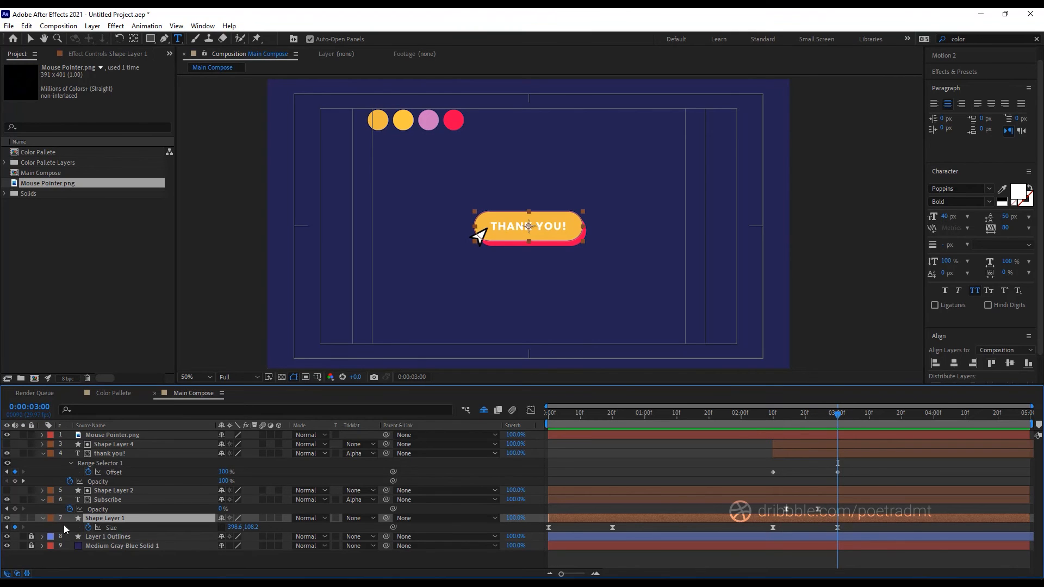
left_click(43, 519)
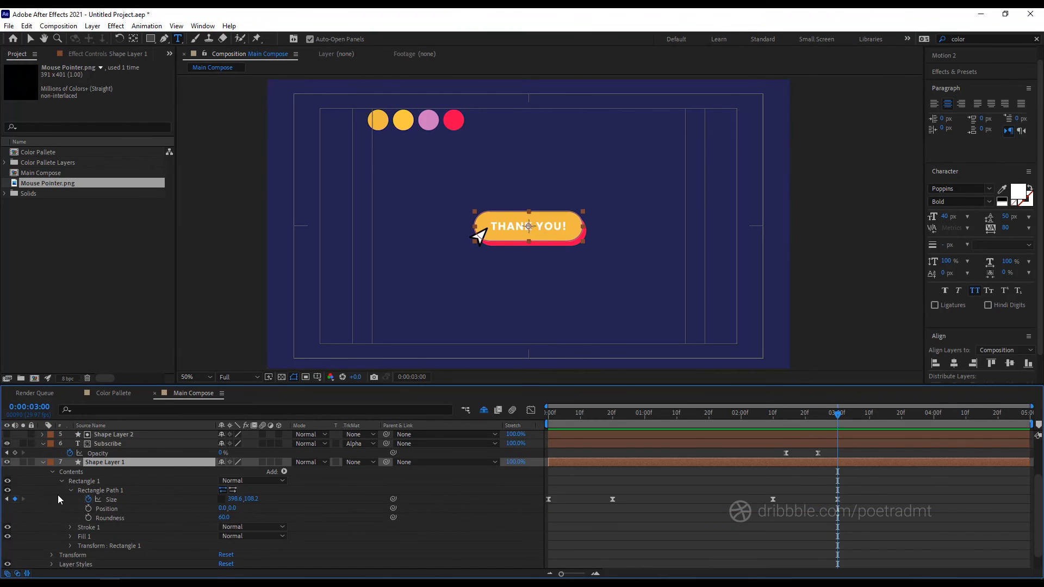
left_click(70, 536)
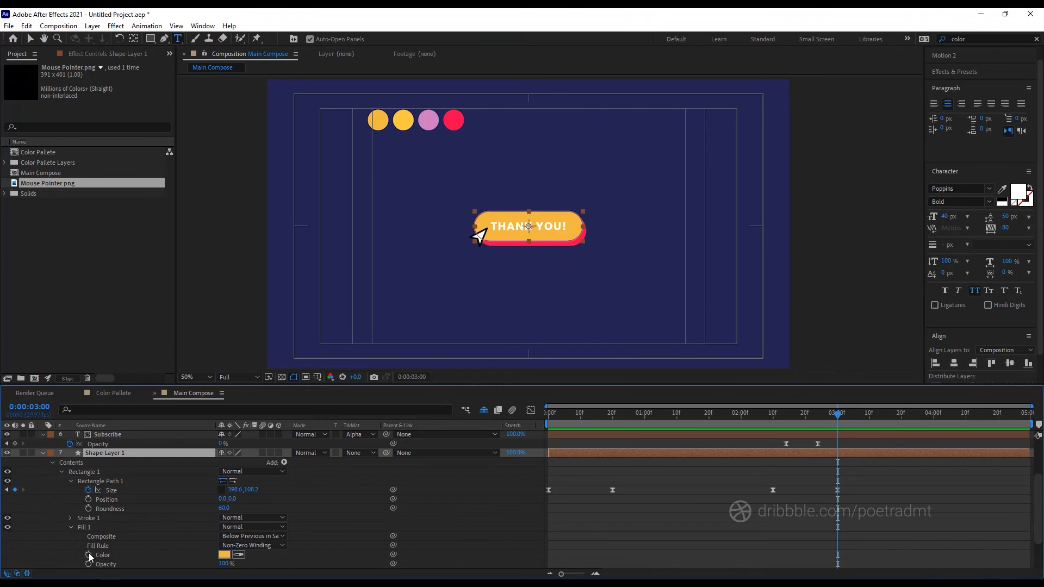
left_click(89, 555)
scroll(752, 485, "down", 2)
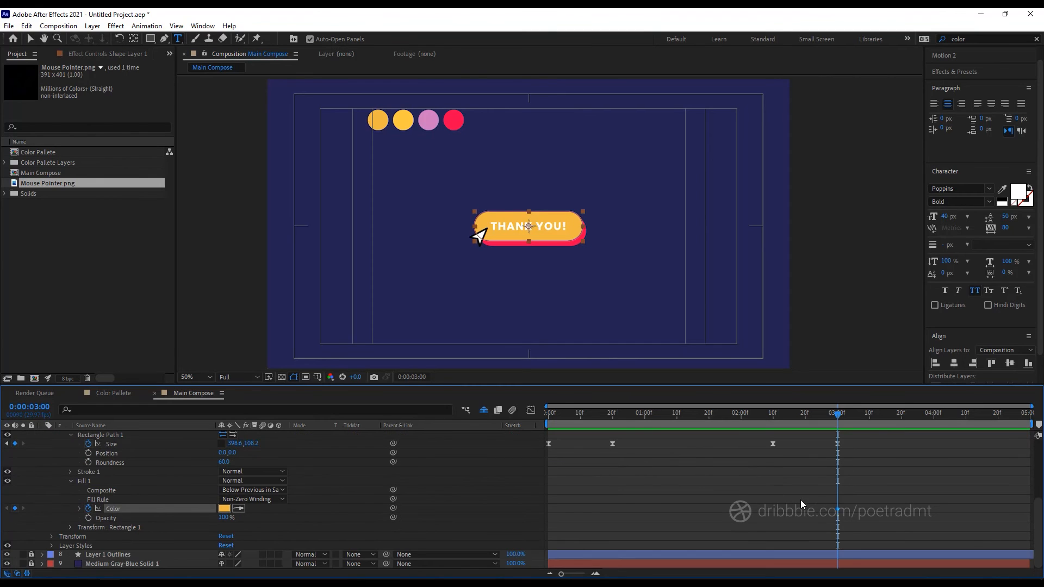
left_click_drag(838, 509, 774, 509)
At 0:00:03:00, set Shape Layer 1's Fill 1 Color to the pink sampled from the palette circles.
left_click(237, 508)
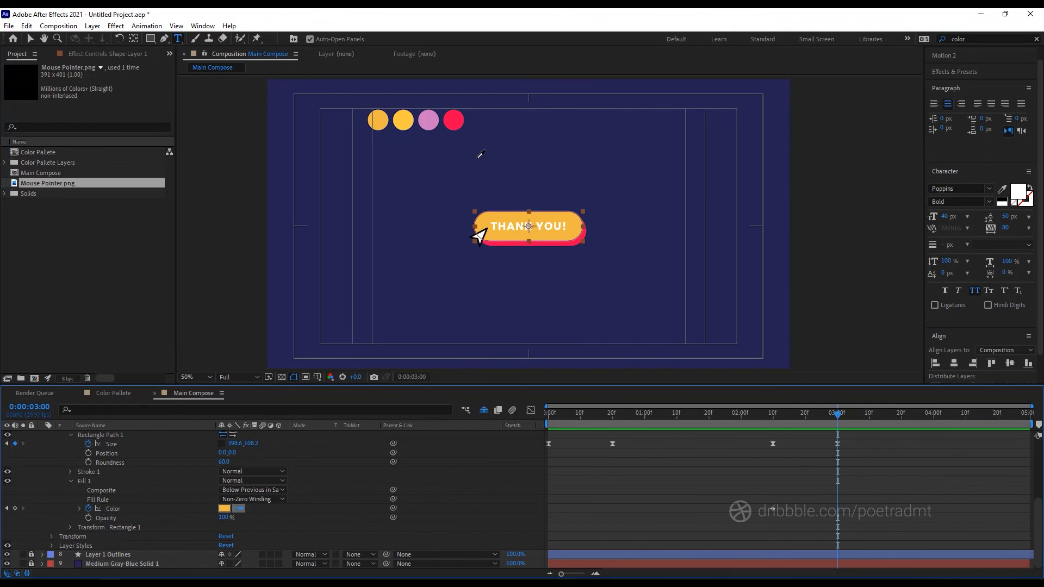
left_click(461, 122)
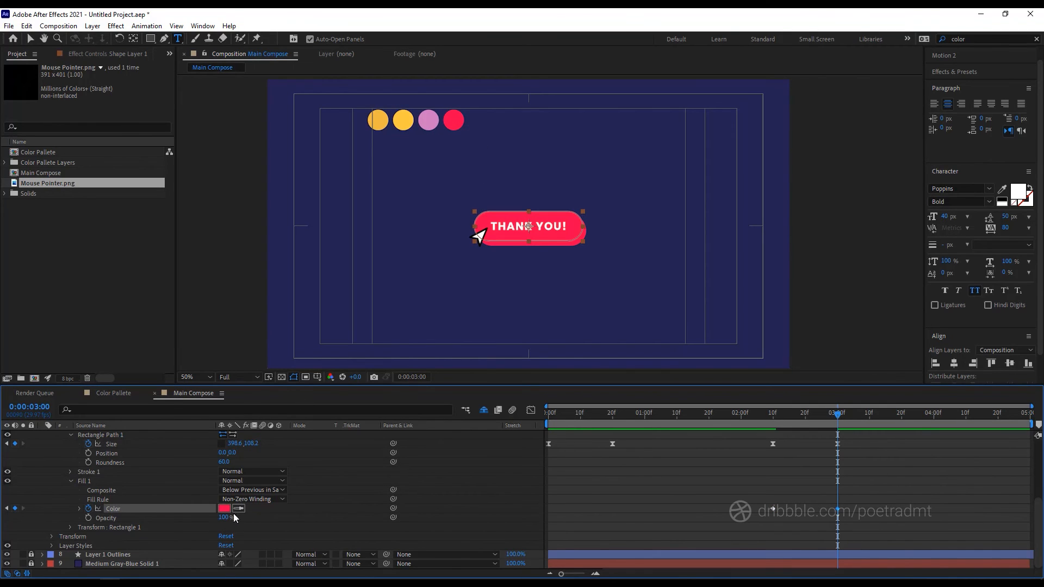
left_click(429, 123)
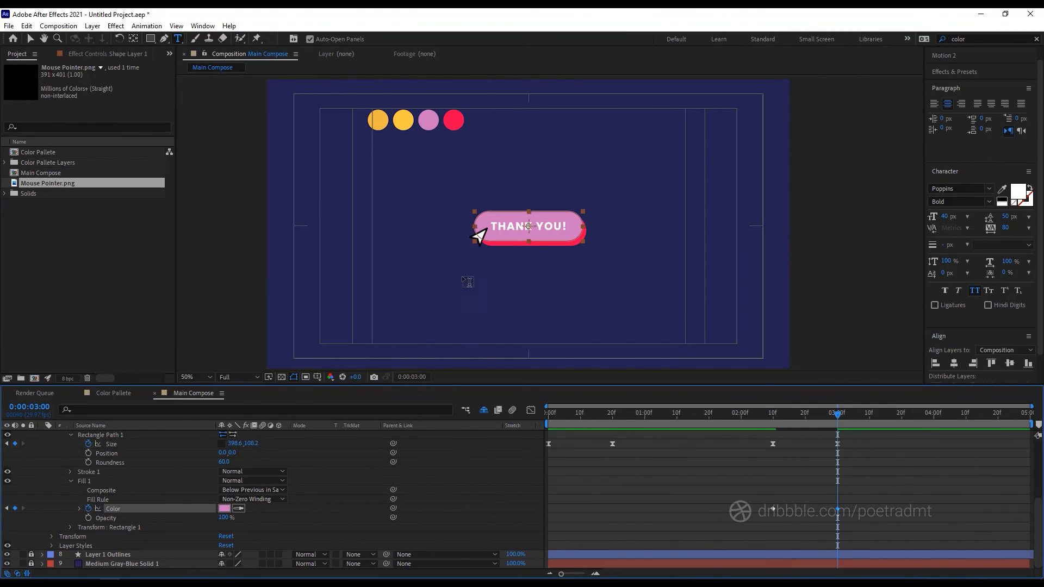
Ease both Fill Color keyframes, shape their speed curve into a sharp peak midway between them, and preview the color change.
left_click(706, 500)
left_click(836, 510)
right_click(772, 510)
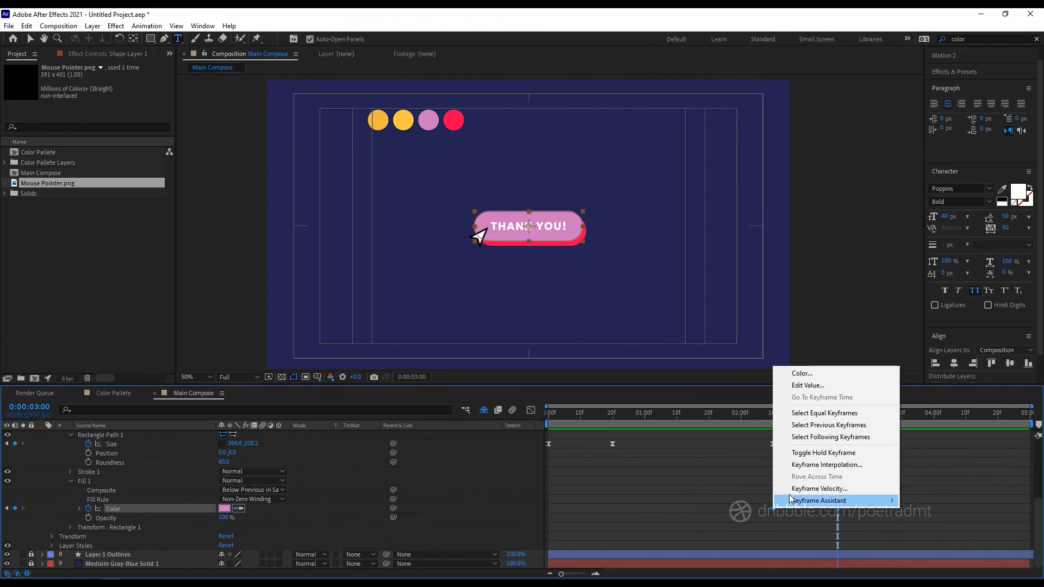
mouse_move(818, 501)
left_click(626, 429)
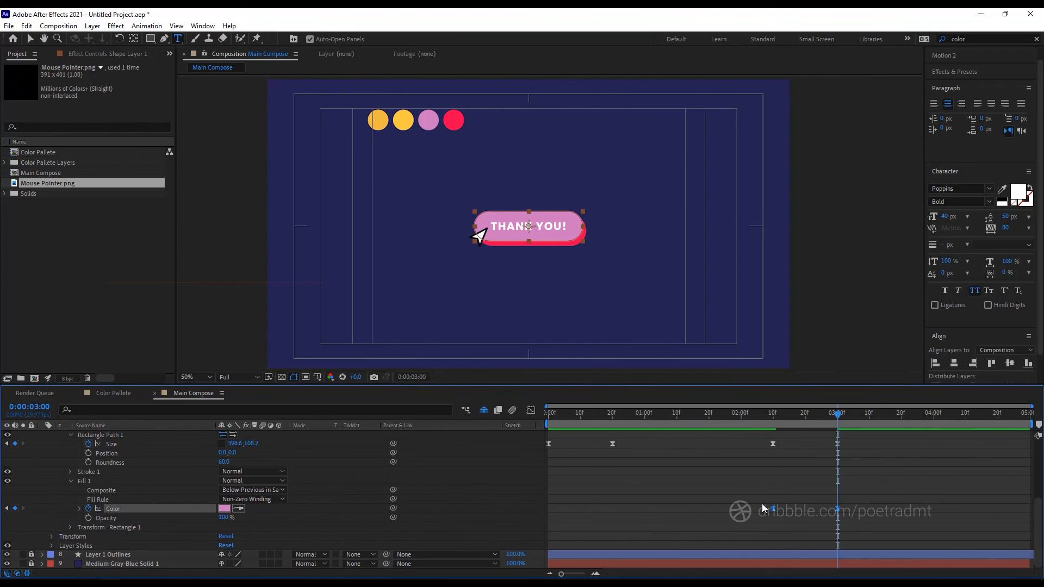
left_click(529, 411)
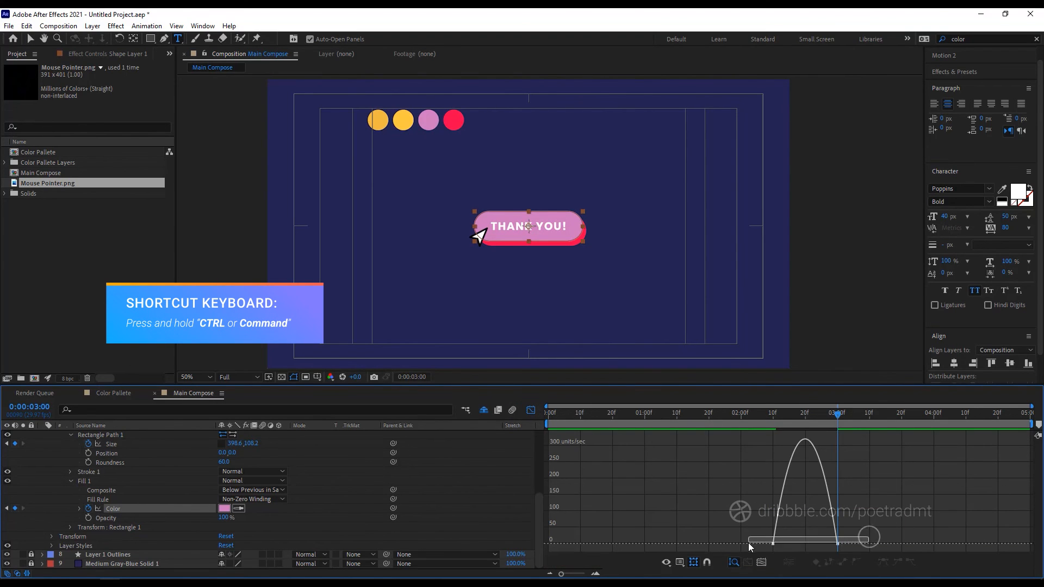
left_click_drag(781, 540, 804, 545)
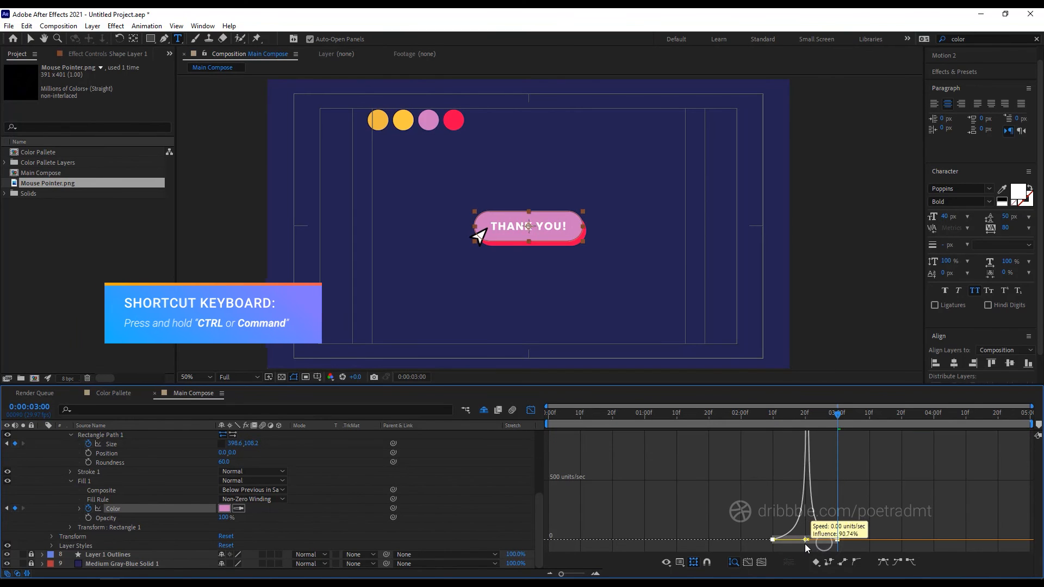
left_click(776, 427)
key("space")
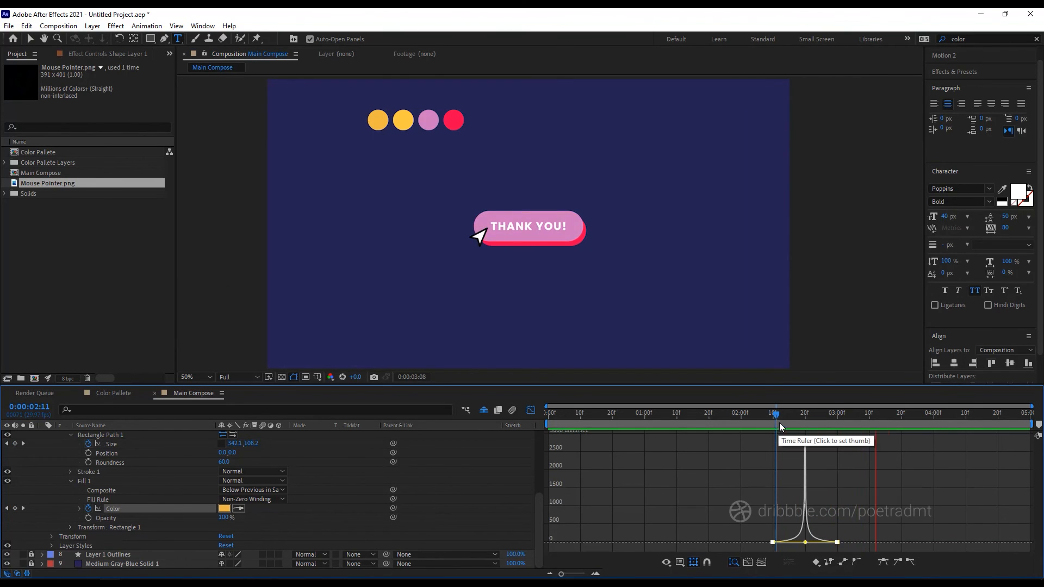
left_click_drag(779, 423, 851, 417)
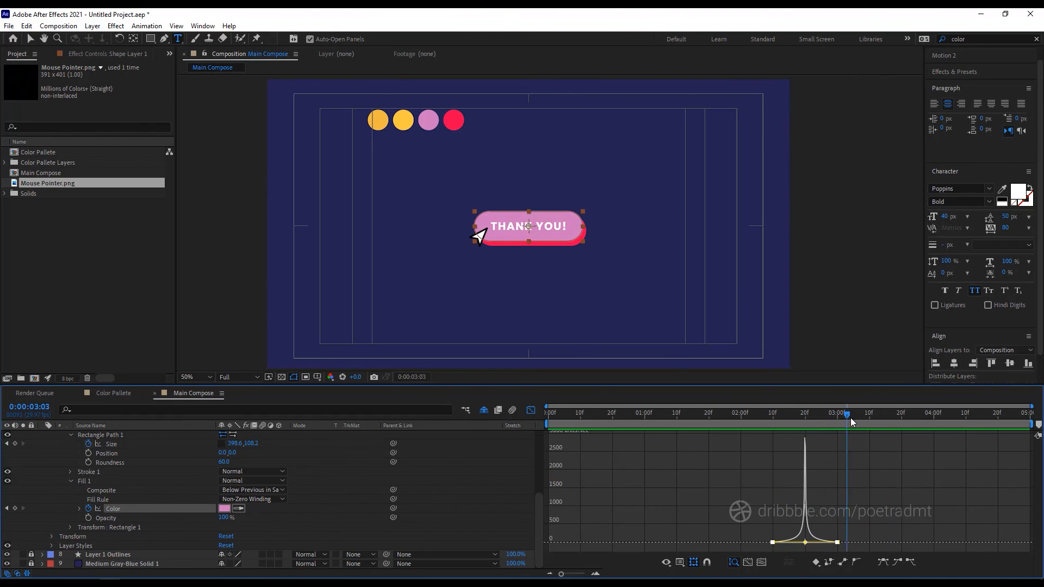
Return from the speed graph to the keyframe view and set the current time to 0:00:02:10.
left_click(530, 411)
left_click(750, 473)
left_click(777, 415)
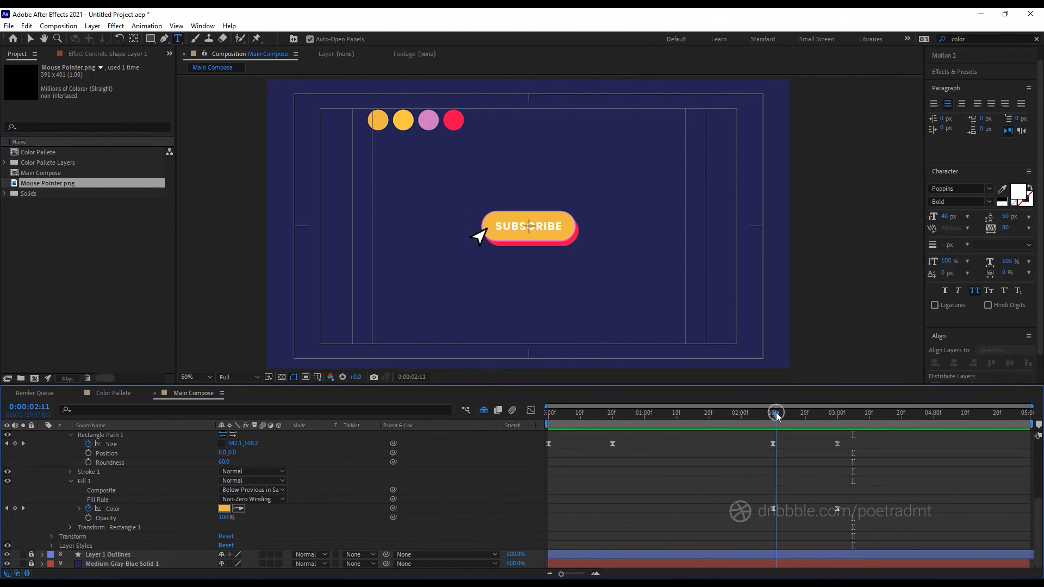
left_click_drag(777, 414, 772, 415)
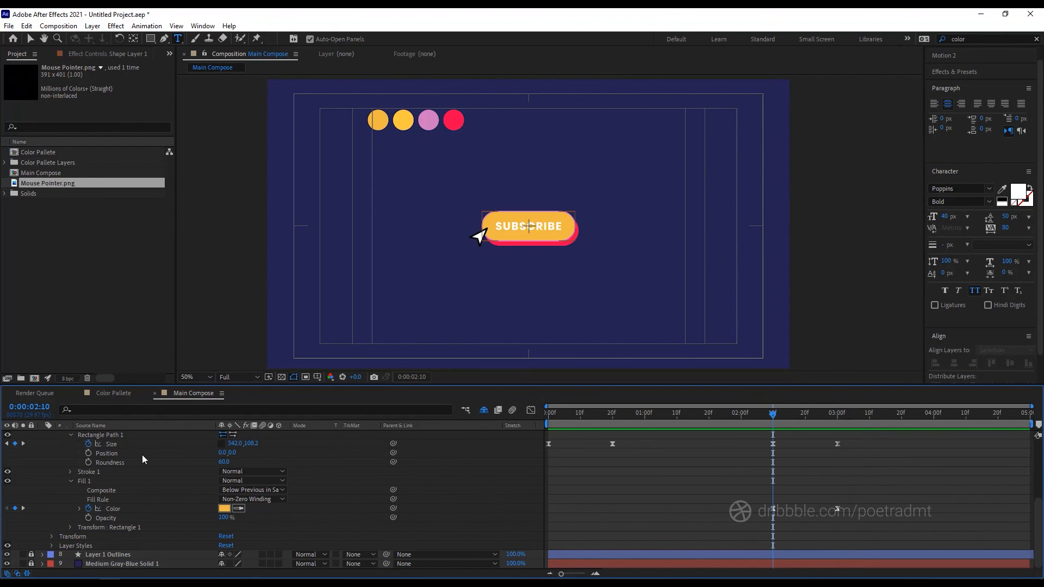
Enable keyframing for Shape Layer 1's Stroke 1 Color at 0:00:02:10 and show only the layer's animated properties.
left_click(72, 472)
left_click(113, 490)
scroll(732, 523, "down", 2)
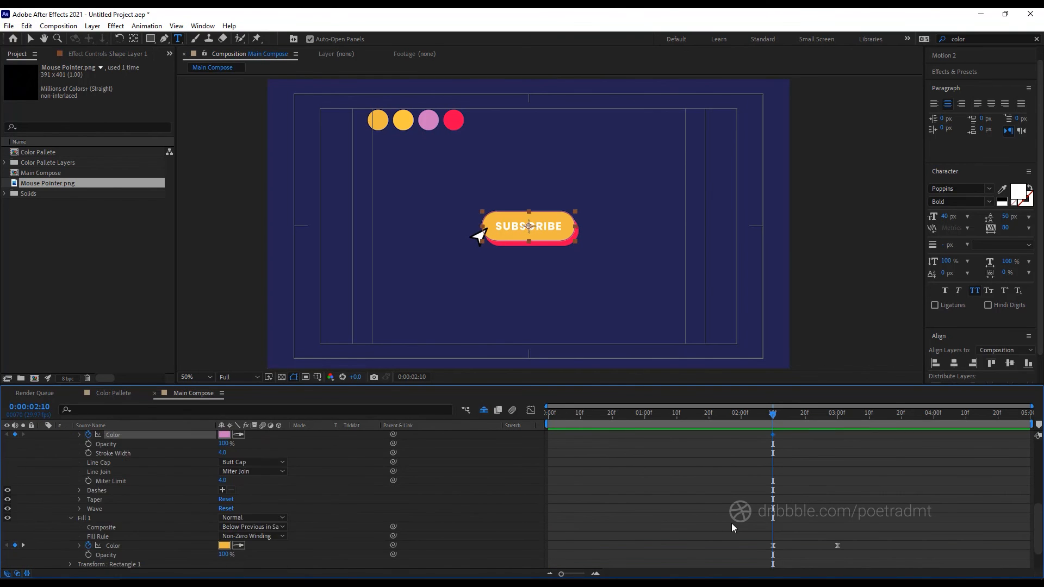
key("u")
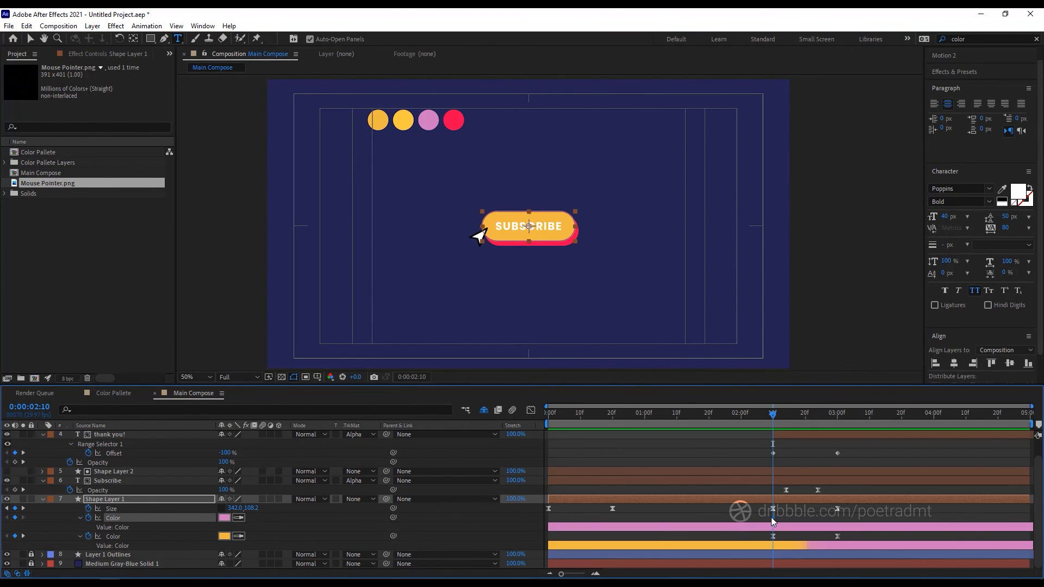
At 0:00:03:00, set Shape Layer 1's Stroke Color to the yellow sampled from the second palette circle and scrub through the change.
left_click_drag(788, 413, 837, 426)
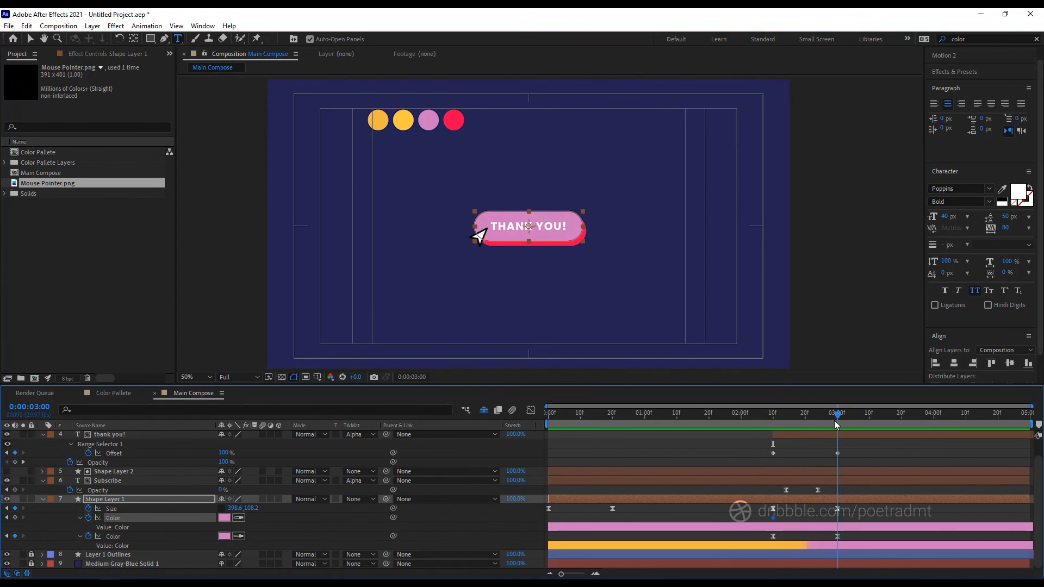
left_click(240, 518)
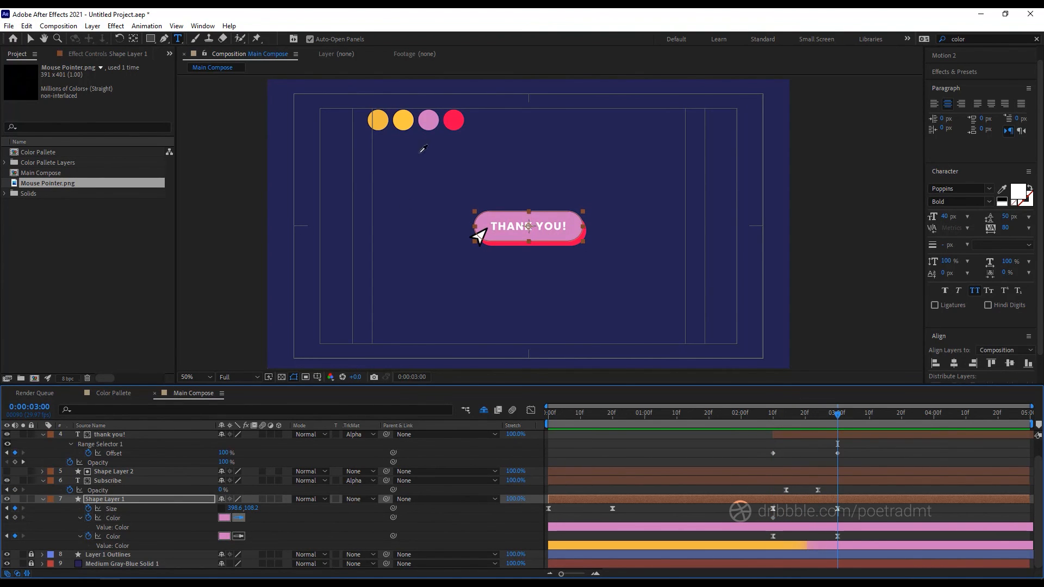
left_click(405, 124)
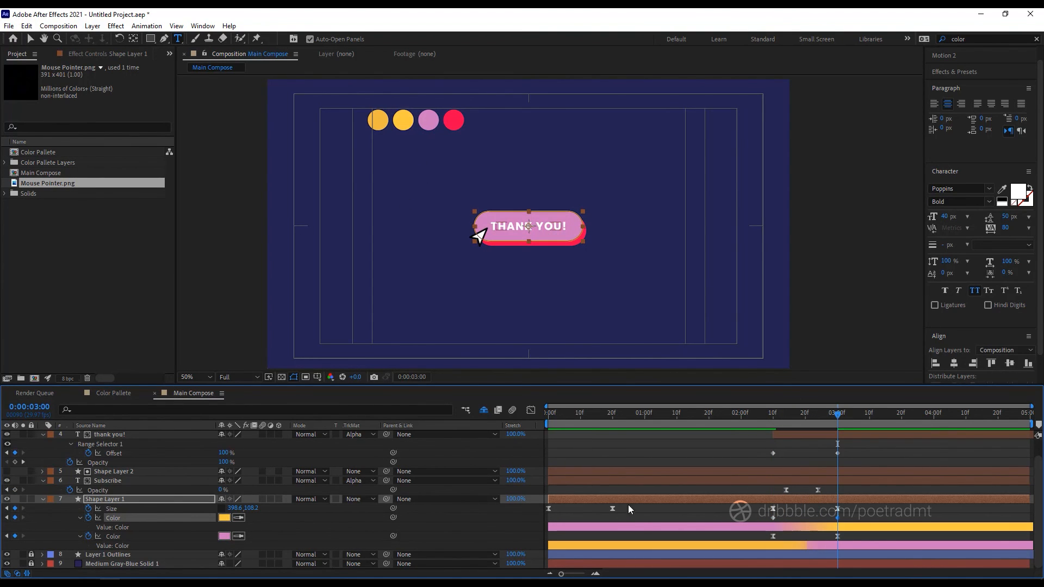
left_click(642, 524)
left_click(773, 417)
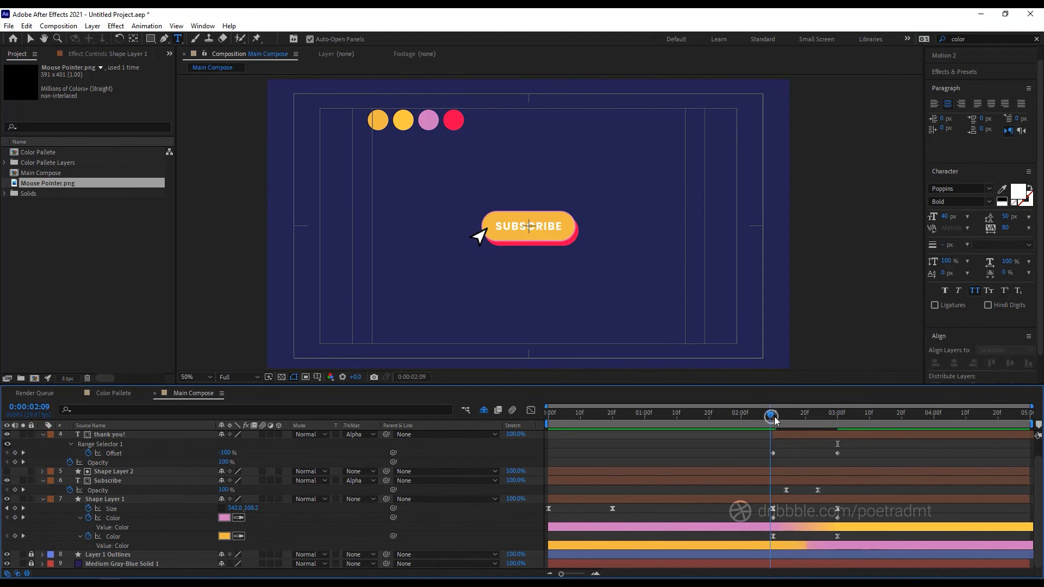
left_click_drag(775, 421, 838, 429)
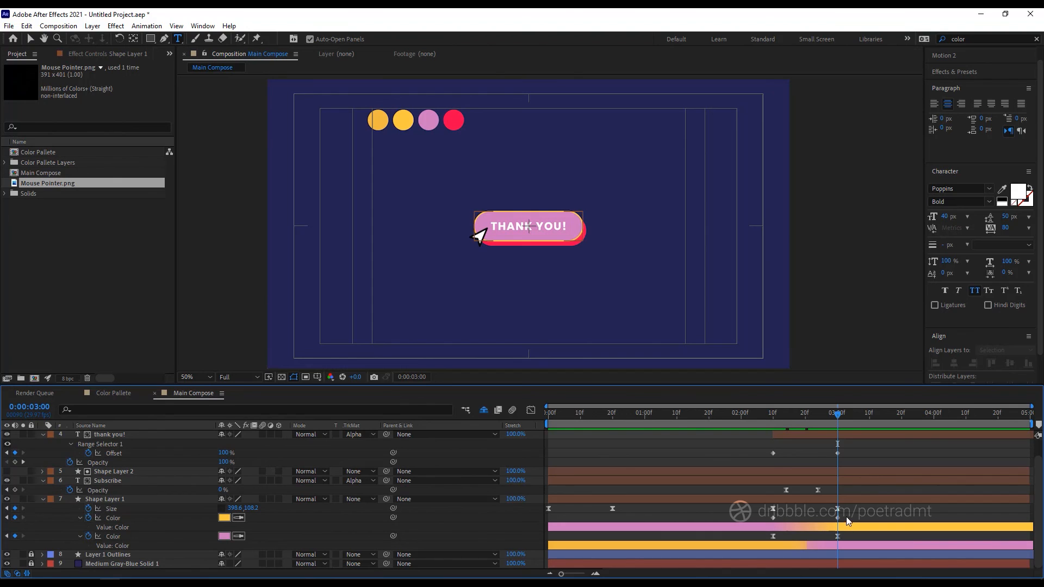
Apply Easy Ease to both Stroke Color keyframes and shape their speed curve into a sharp peak midway between them.
left_click_drag(846, 516, 758, 524)
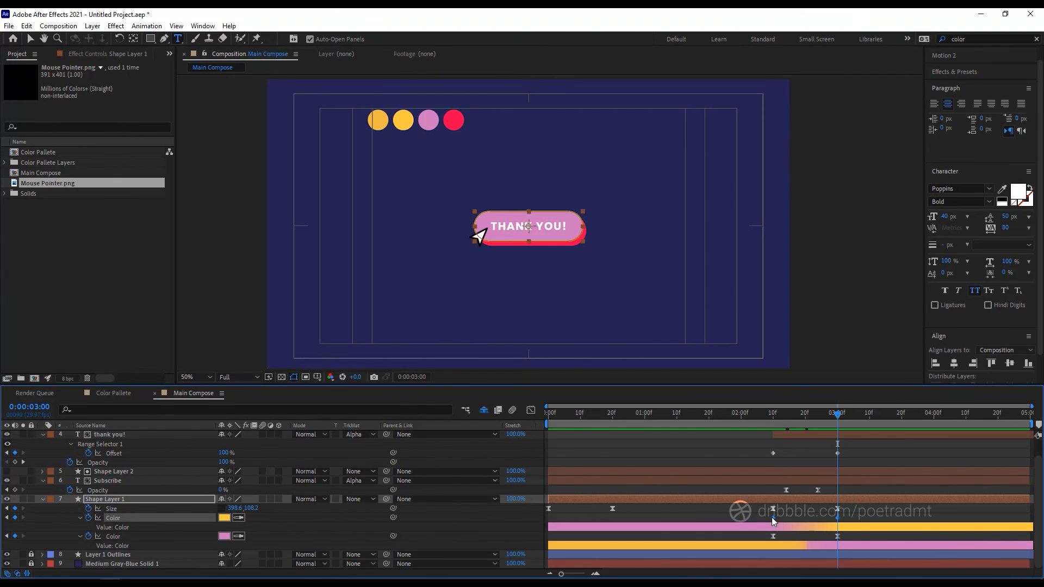
right_click(775, 521)
mouse_move(789, 509)
left_click(629, 441)
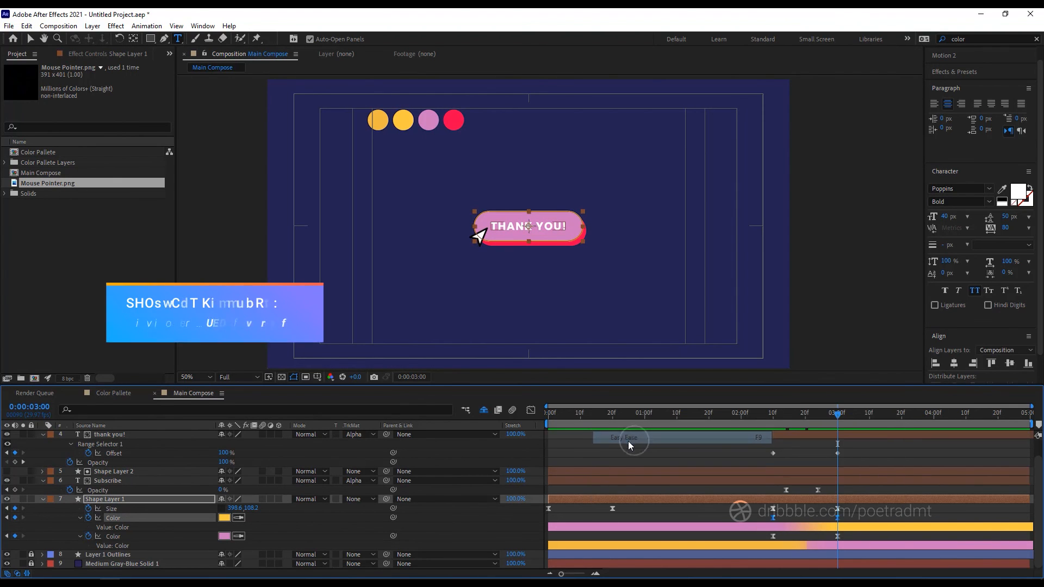
left_click(531, 411)
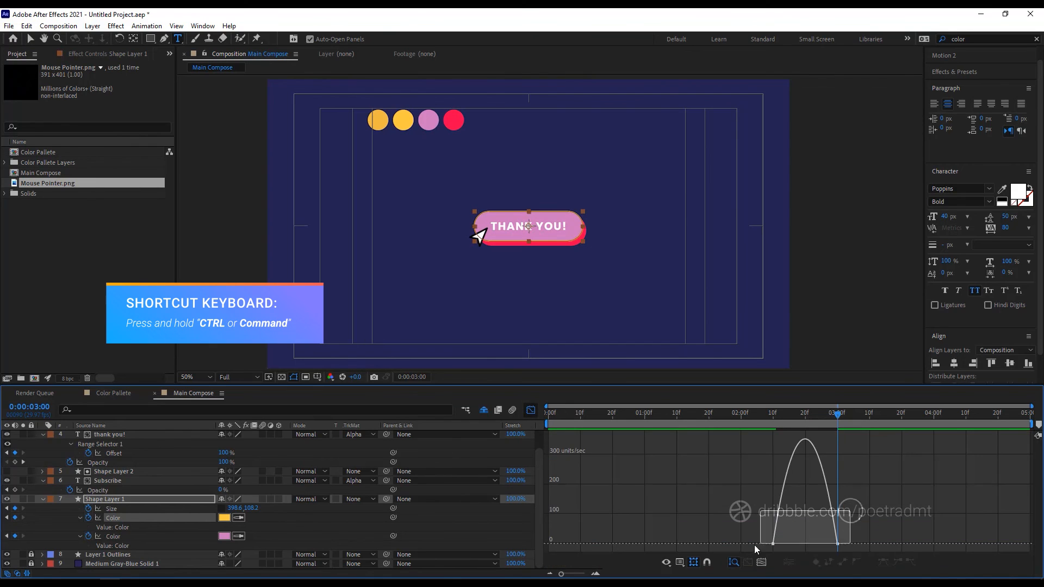
left_click_drag(755, 545, 806, 547)
Preview the stroke color change, return from the speed graph to the keyframe view, and replay the animation from the start.
left_click(756, 421)
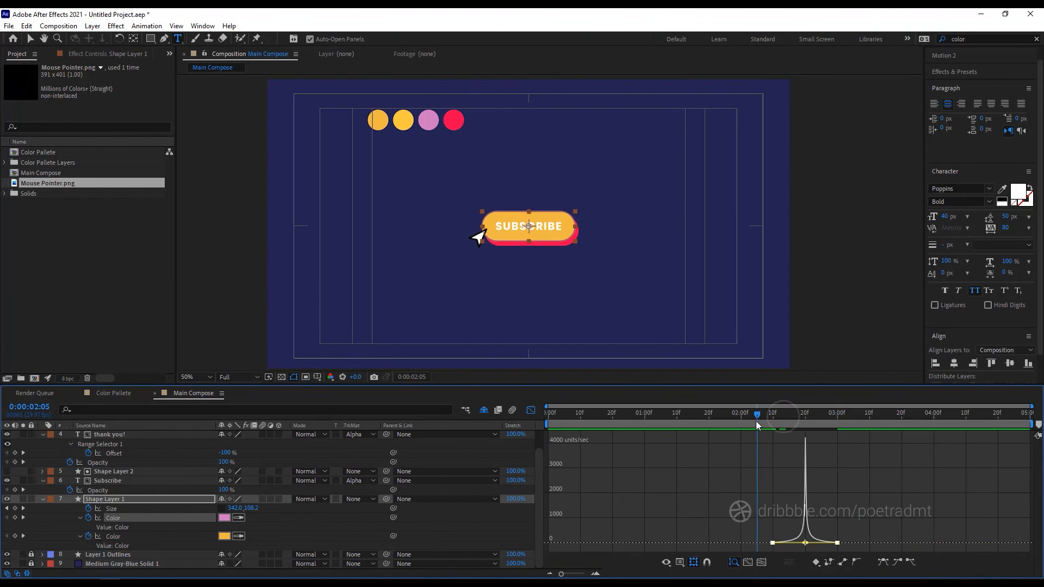
key("space")
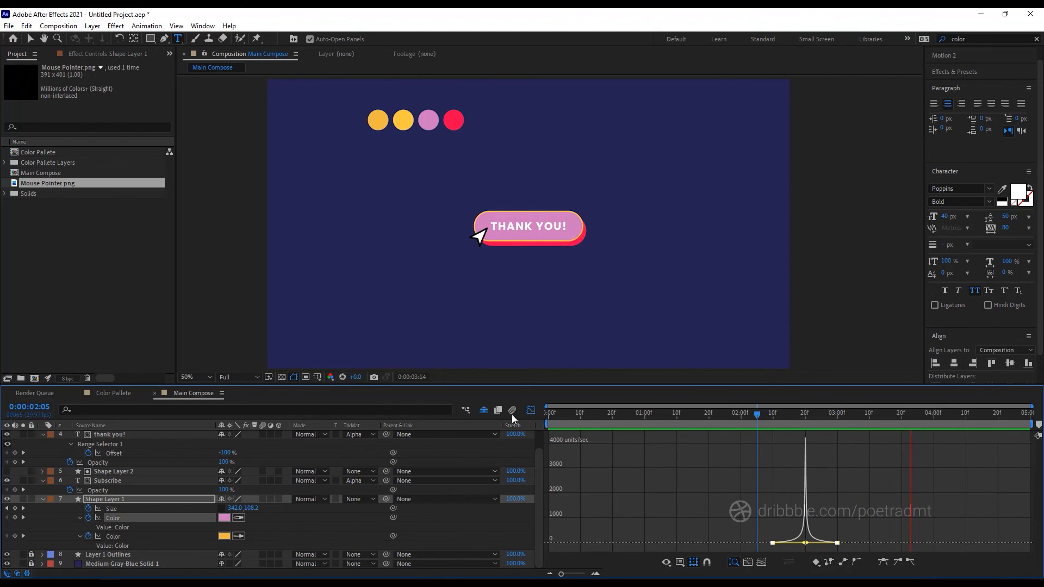
key("apostrophe")
left_click(530, 410)
left_click(779, 485)
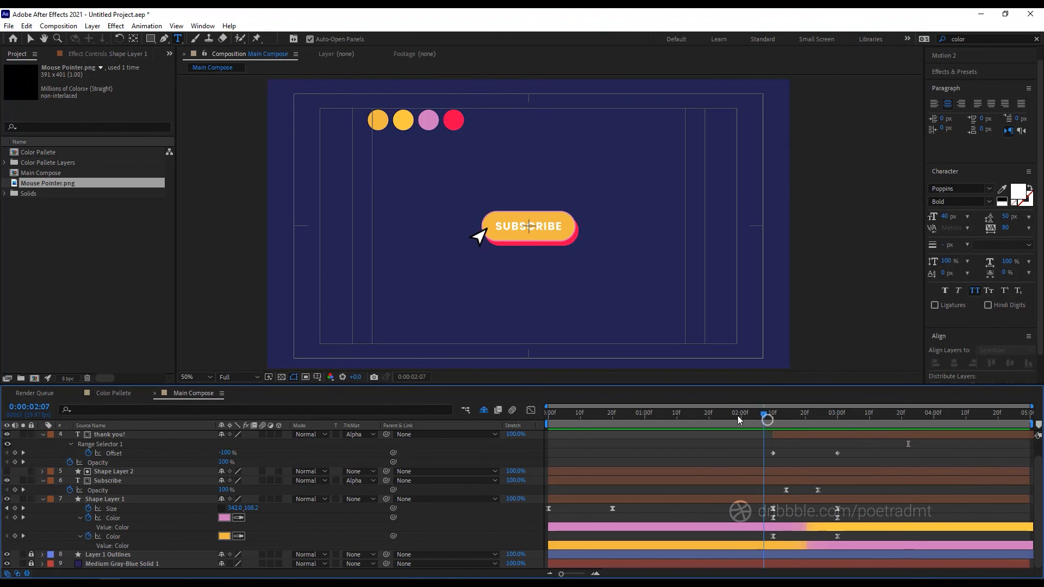
key("apostrophe")
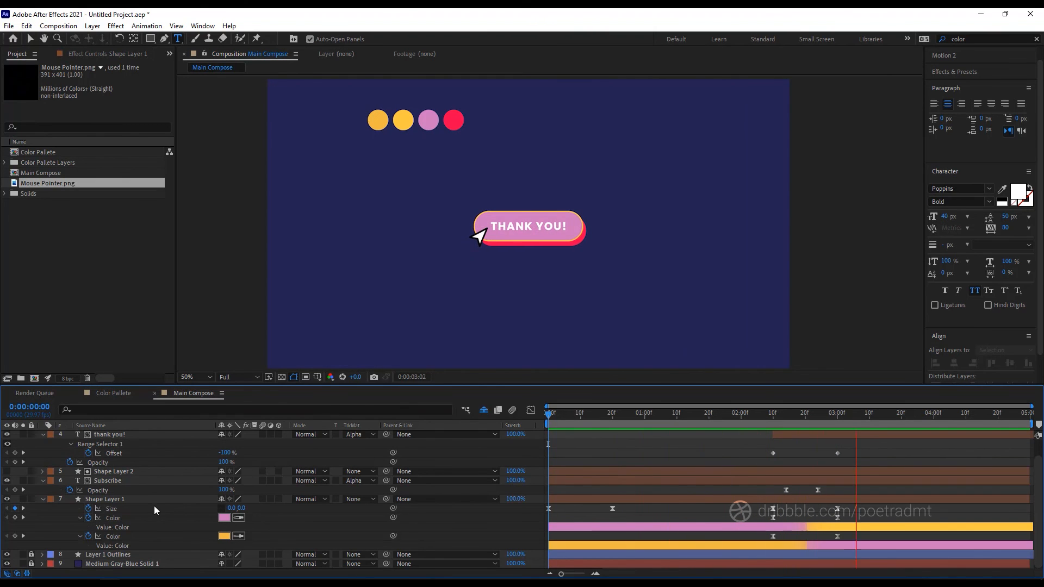
key("apostrophe")
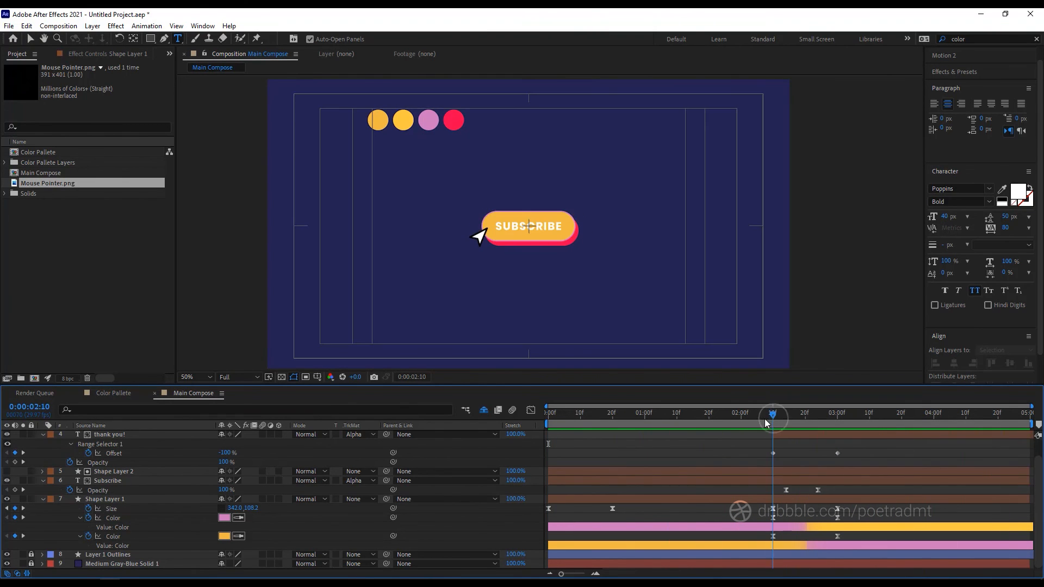
Reveal Shape Layer 1's Drop Shadow layer style settings and place the first Distance keyframe at 0:00:00:20.
left_click_drag(570, 418, 613, 413)
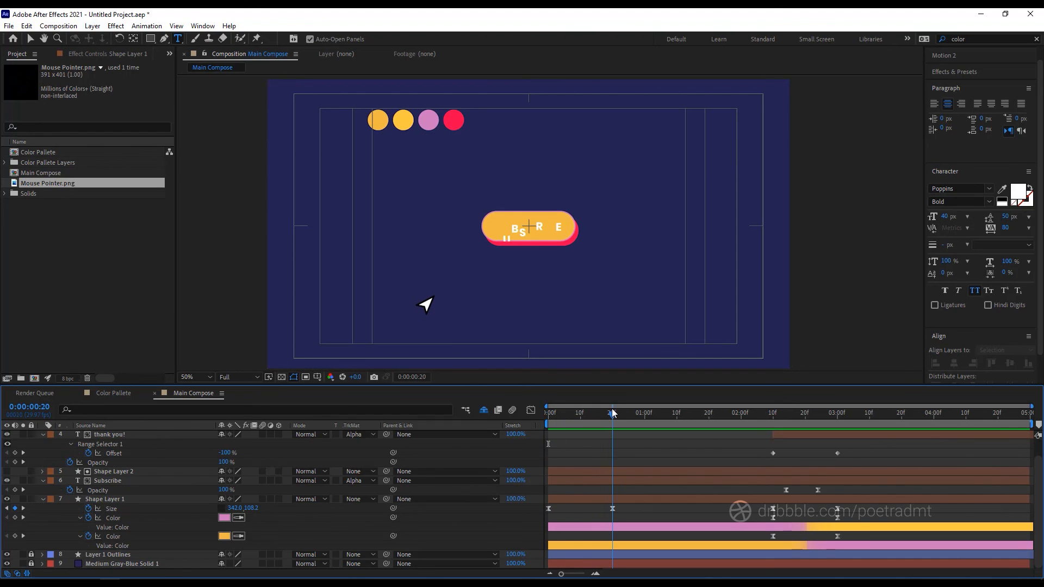
left_click(89, 495)
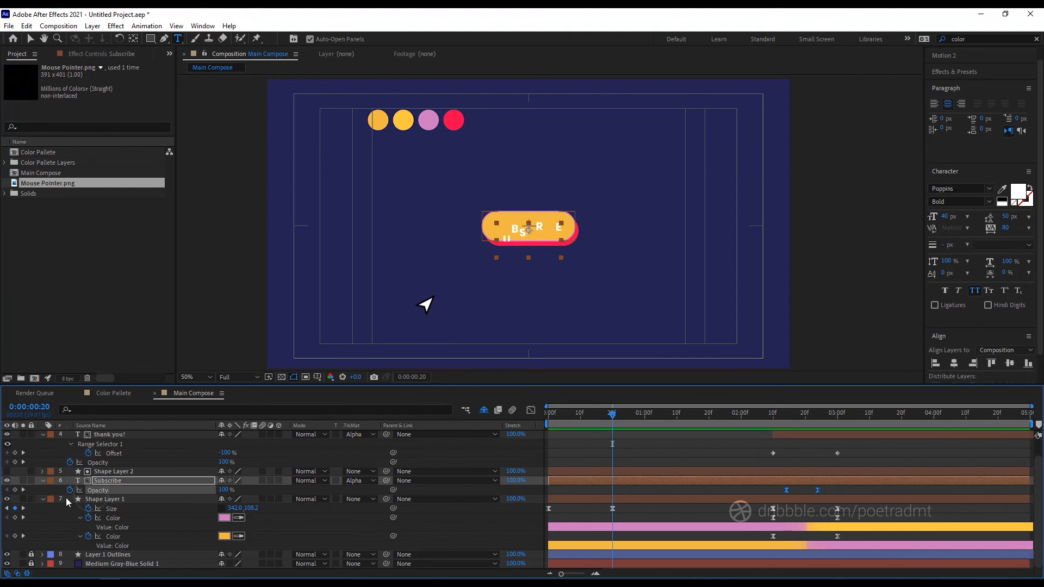
left_click(67, 498)
left_click(42, 500)
left_click(43, 501)
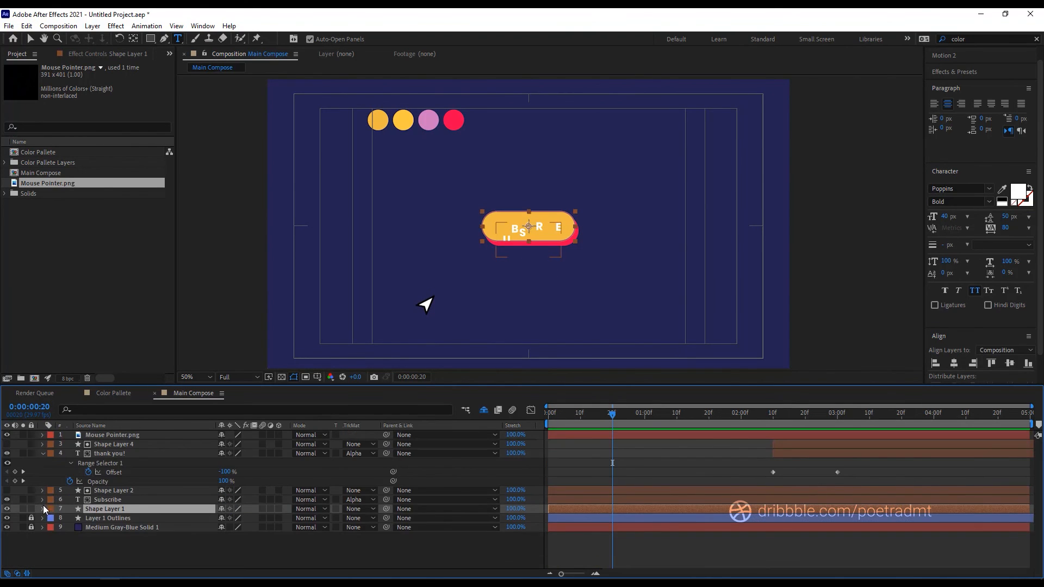
left_click(42, 510)
left_click(62, 456)
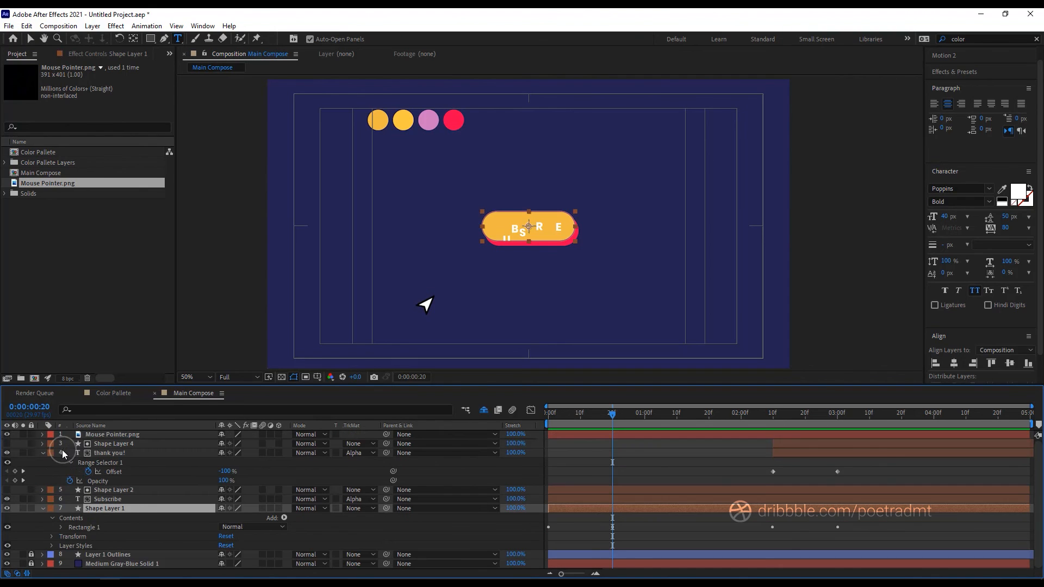
left_click(52, 518)
left_click(52, 537)
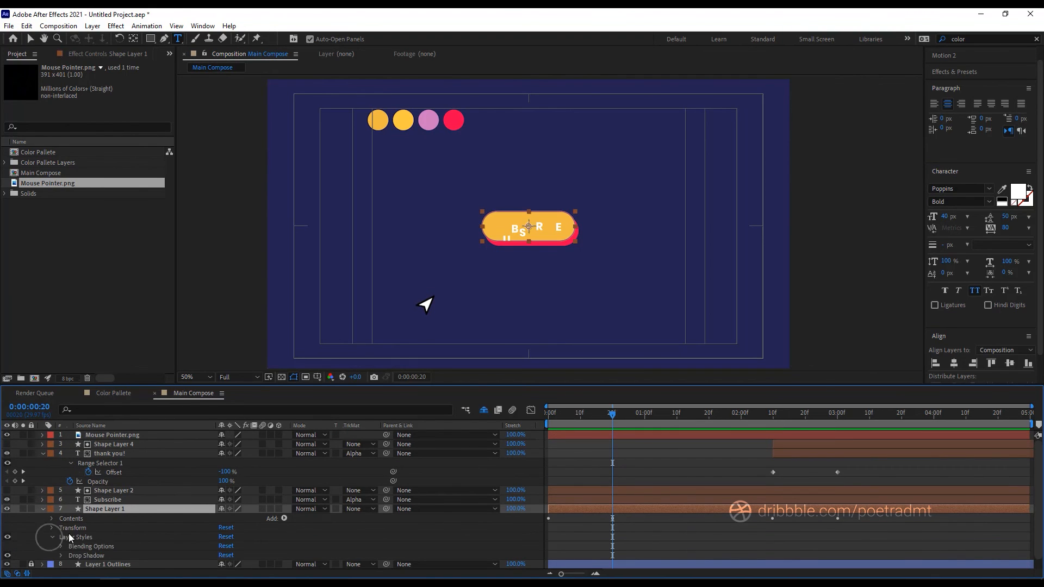
left_click(72, 537)
left_click(60, 555)
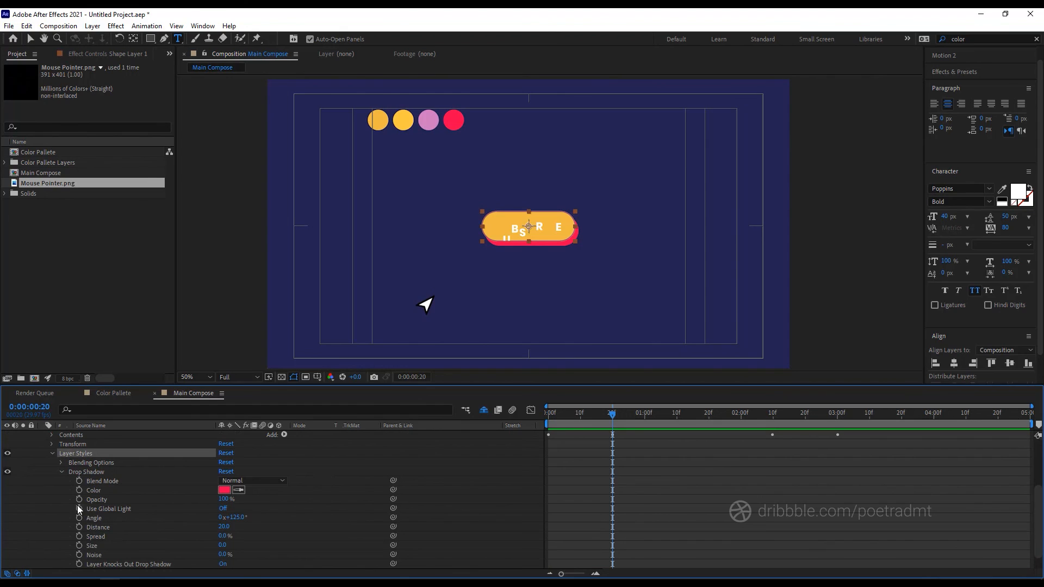
left_click(79, 527)
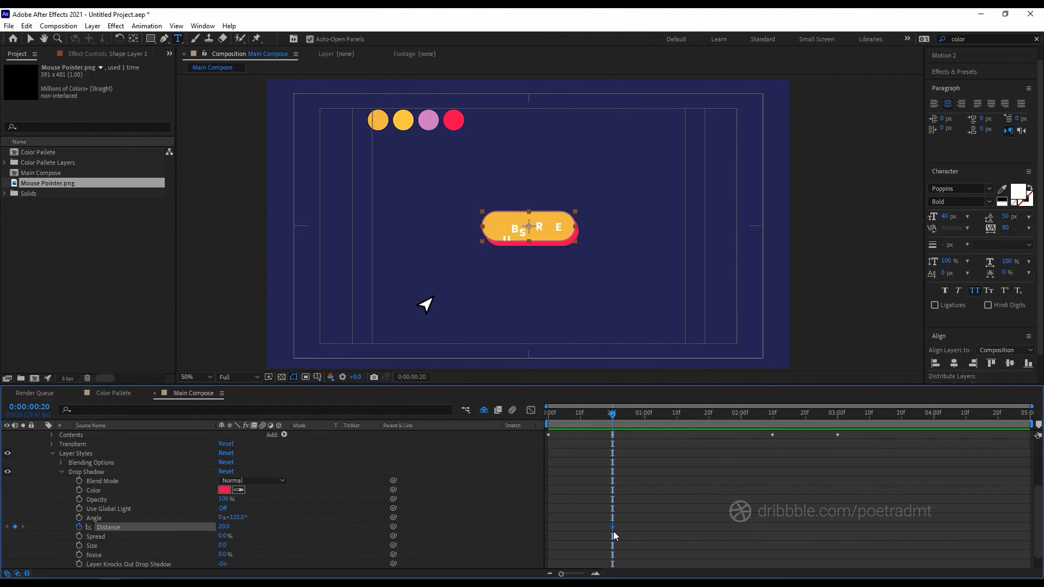
Move the Drop Shadow Distance keyframe to 0:00:01:00 and set the Distance to 0 at 0:00:00:10.
left_click_drag(617, 429, 580, 458)
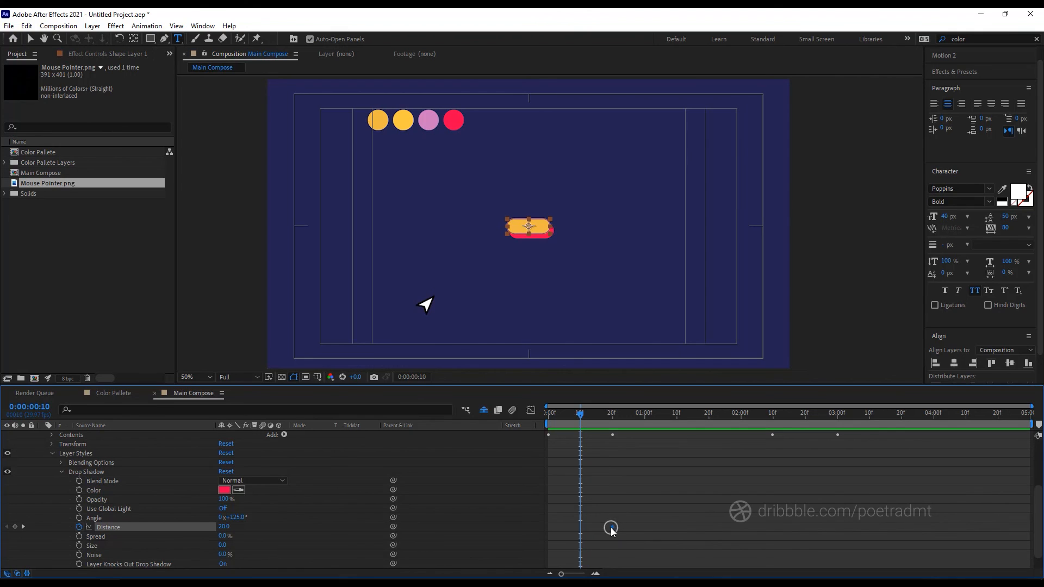
left_click_drag(612, 528, 644, 527)
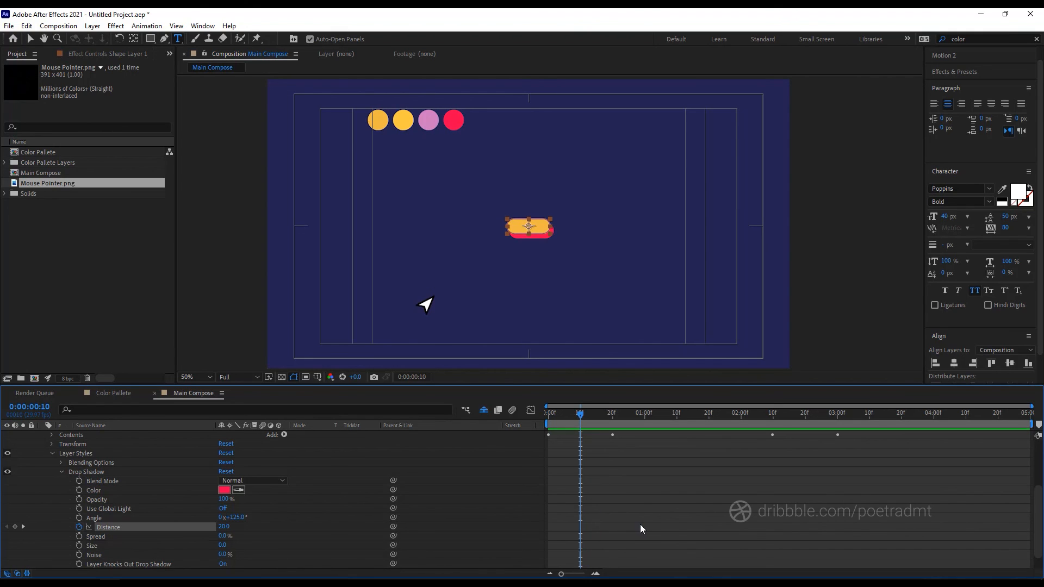
left_click(221, 527)
type("0")
key("Return")
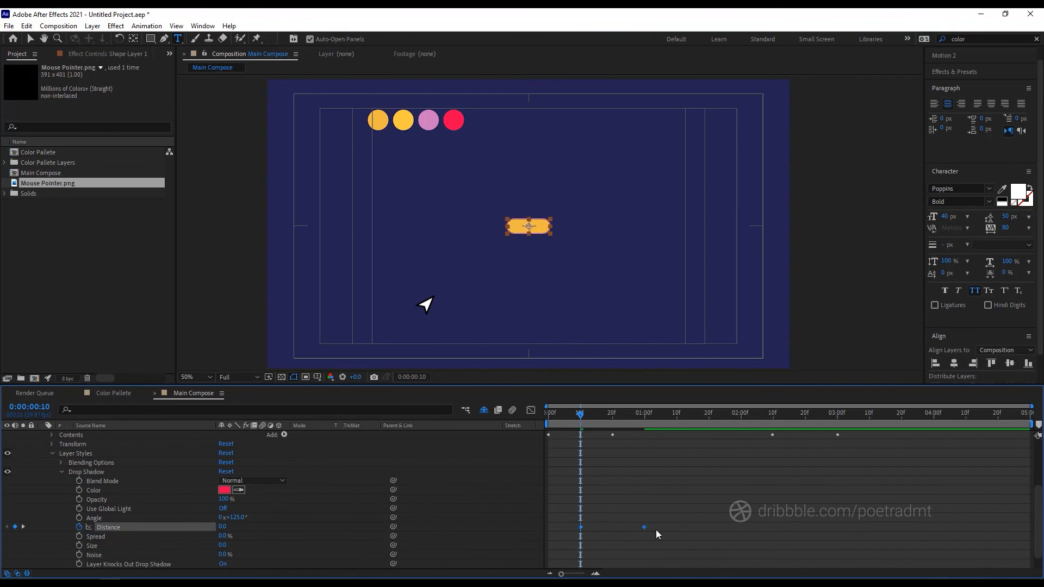
Apply Easy Ease to both Drop Shadow Distance keyframes and shape their speed curve into a sharp central peak.
right_click(646, 527)
mouse_move(679, 518)
left_click(823, 449)
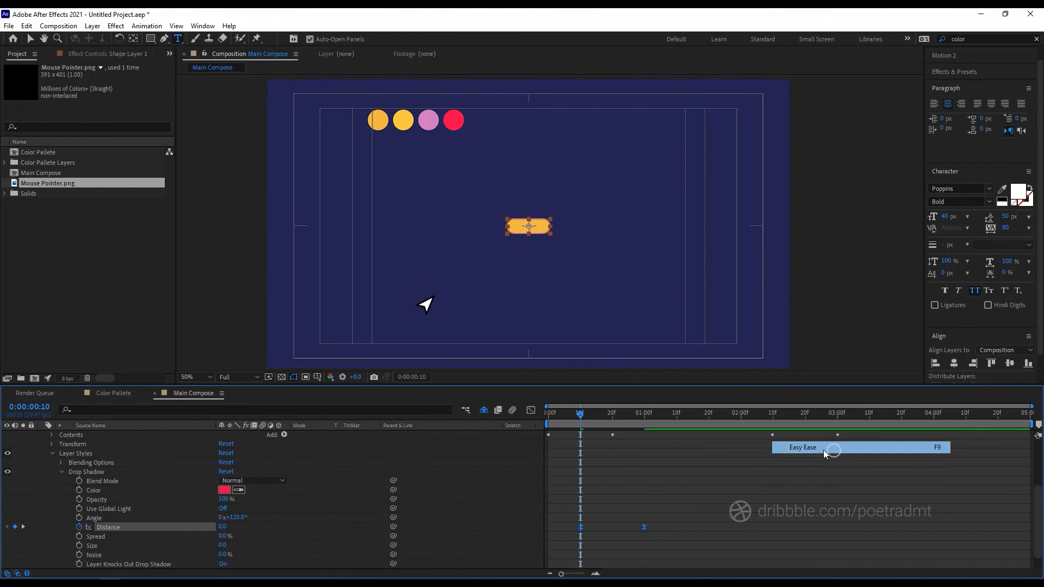
left_click(531, 410)
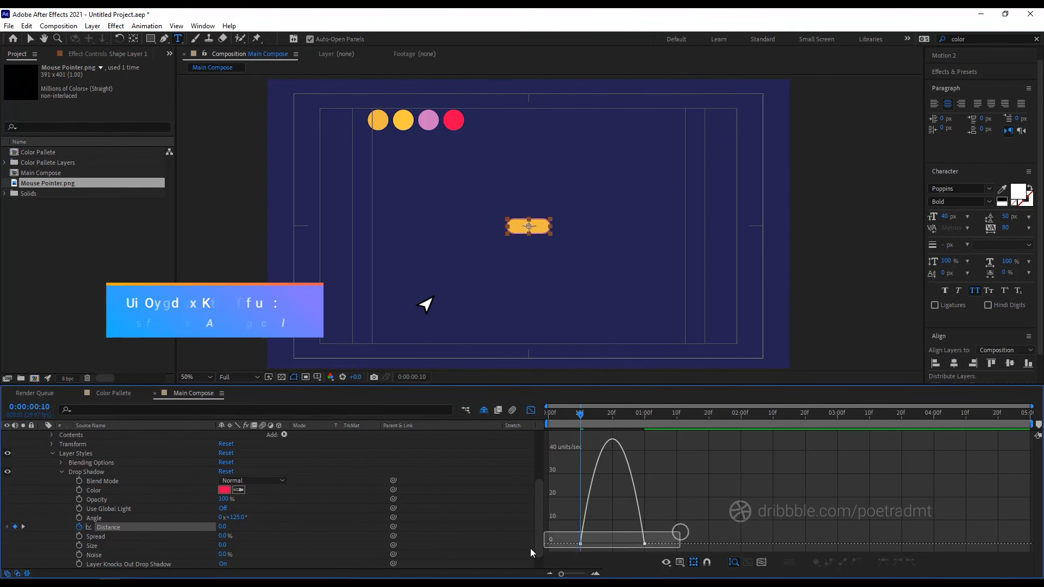
left_click_drag(593, 542, 617, 542)
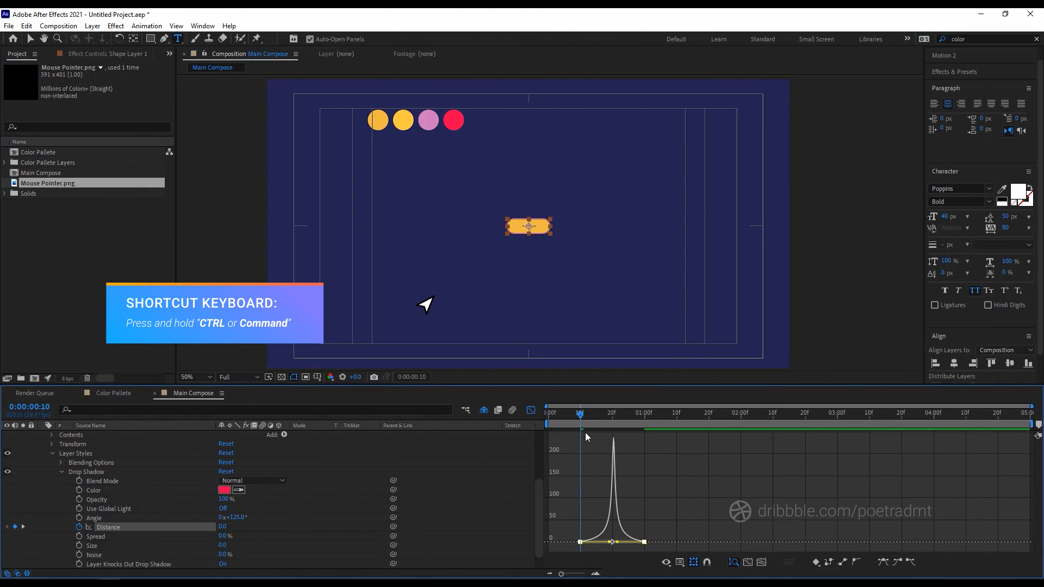
Preview the drop shadow animation from near the start and return from the speed graph to the keyframe view.
left_click_drag(577, 416, 556, 424)
left_click(586, 456)
key("space")
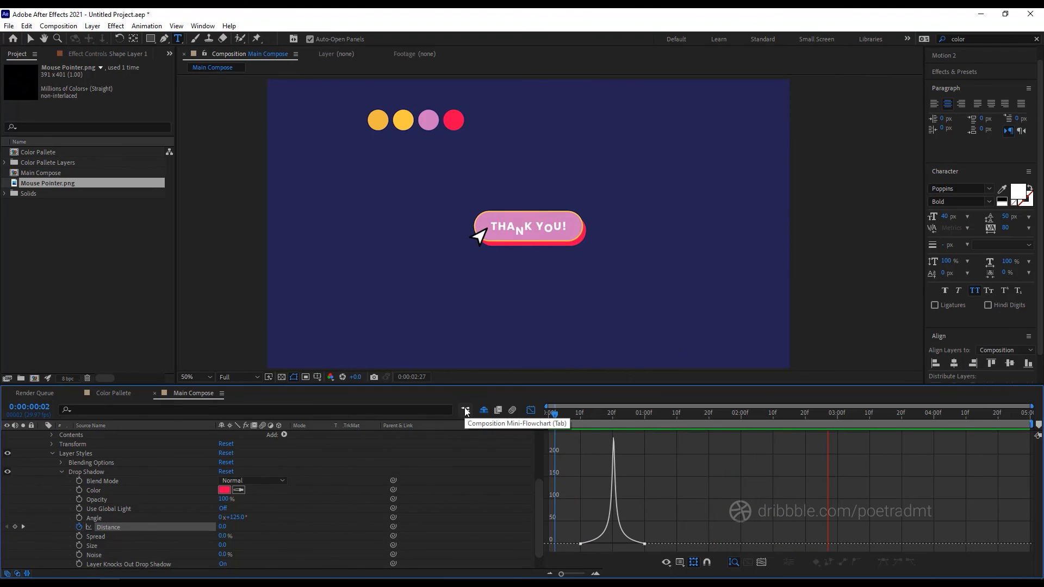
left_click(531, 410)
scroll(563, 471, "up", 3)
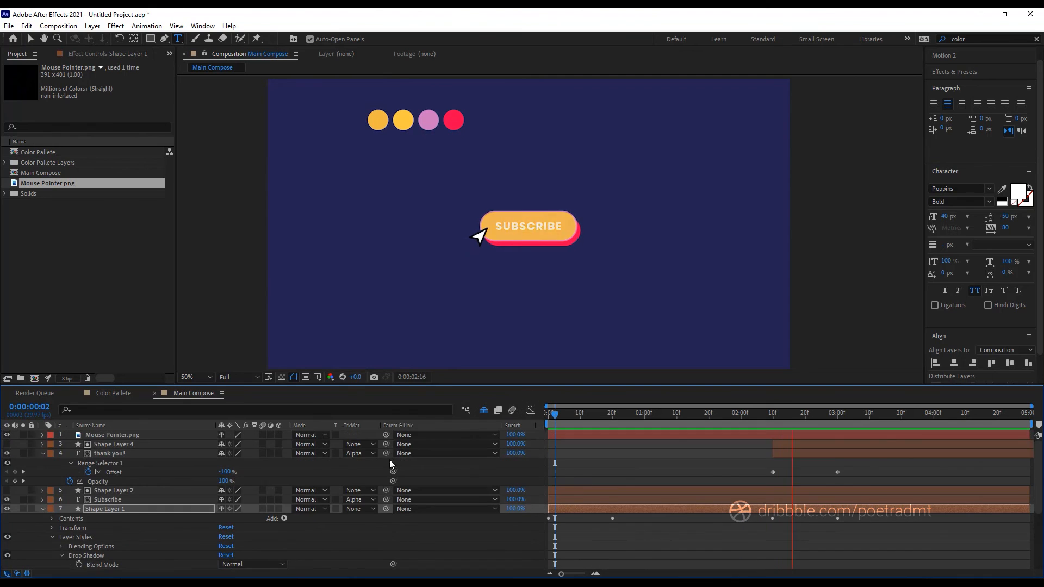
Collapse the expanded properties of Shape Layer 1 and the thank you! text layer.
left_click(42, 510)
left_click(42, 509)
left_click(42, 509)
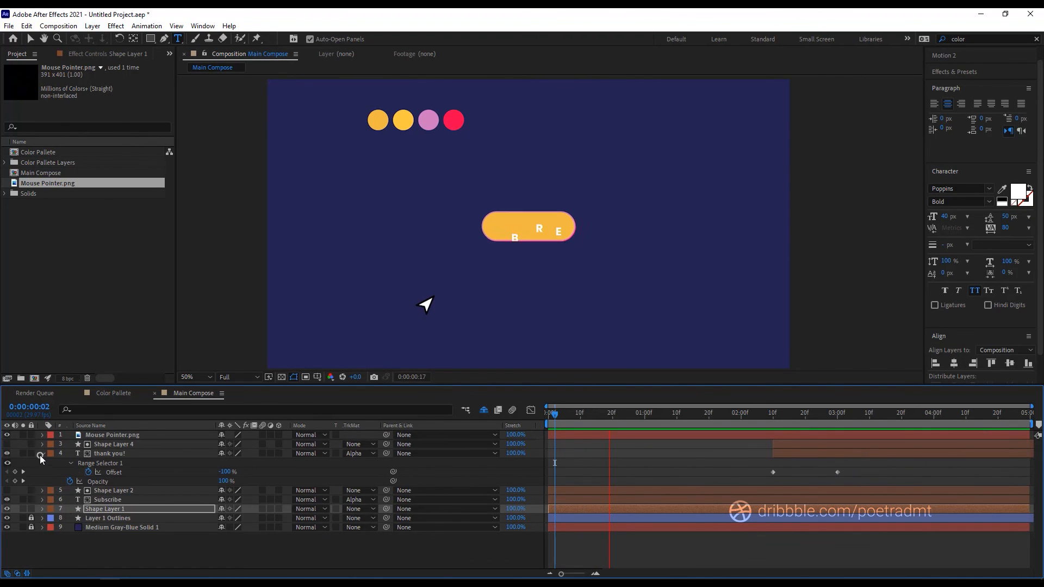
left_click(40, 456)
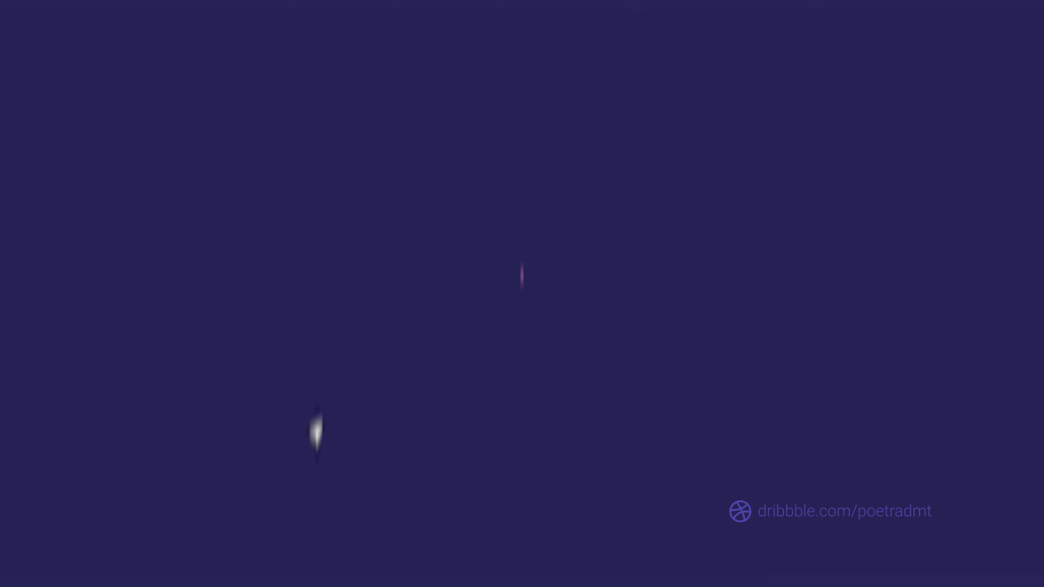